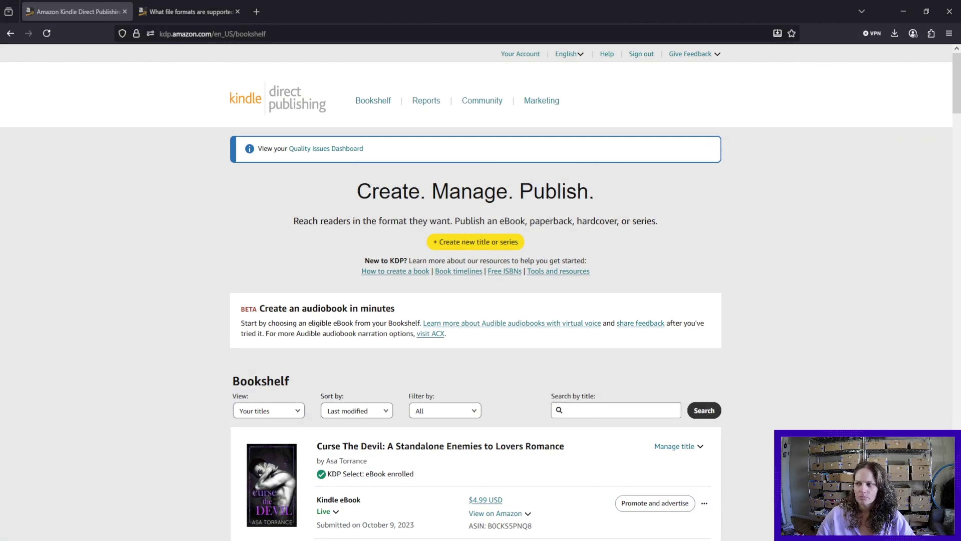
- Examine the titles on the bookshelf, the eBook's live status and the available status filters
scroll(477, 292, "down", 15)
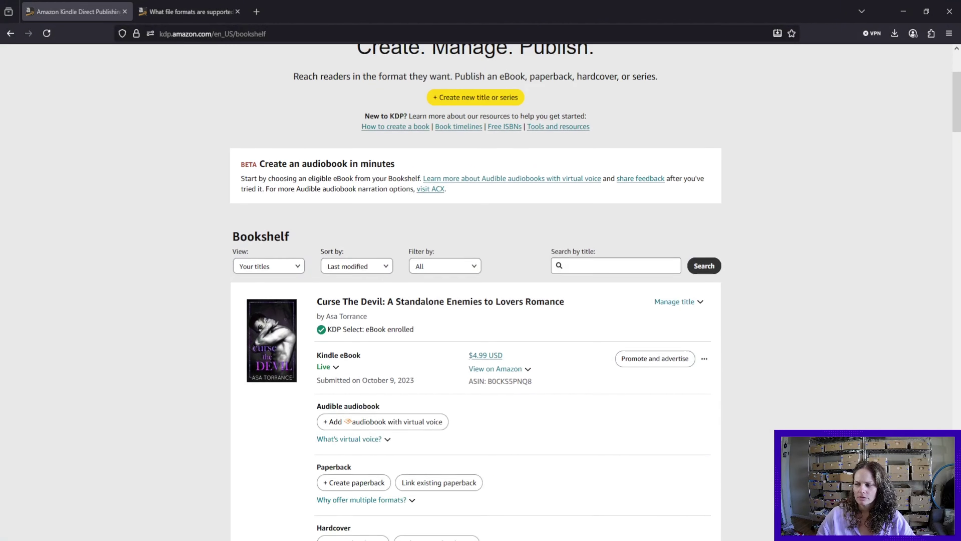
scroll(476, 292, "down", 10)
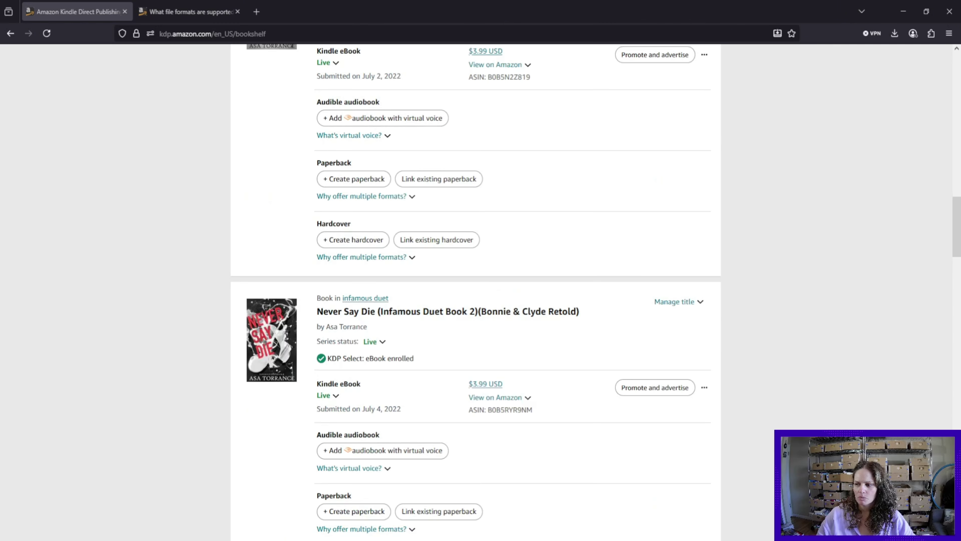
scroll(476, 292, "up", 6)
scroll(476, 292, "up", 15)
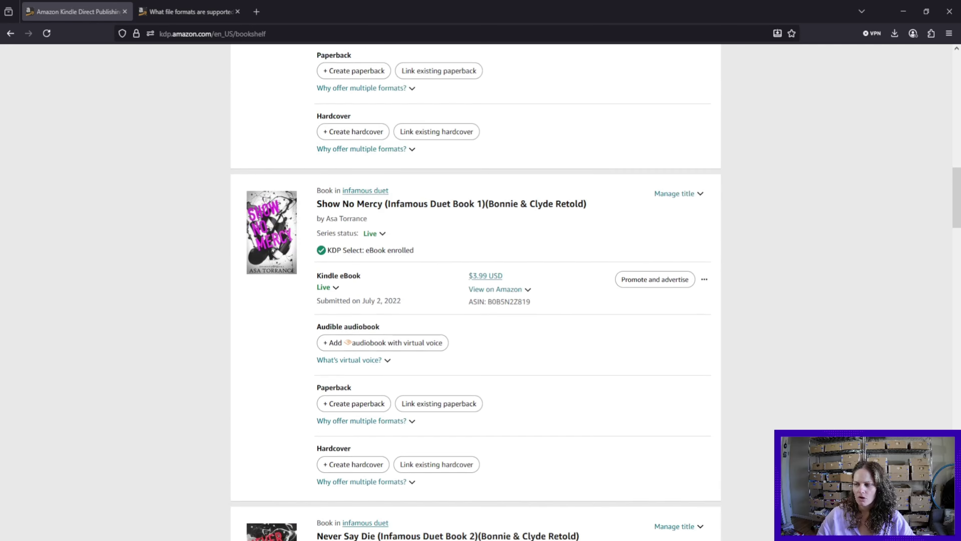
scroll(476, 291, "up", 3)
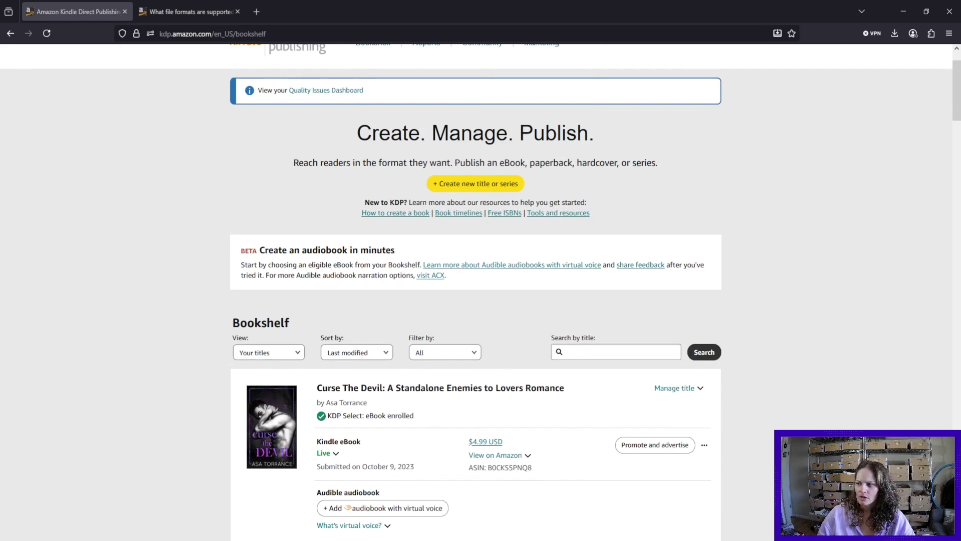
scroll(476, 291, "down", 5)
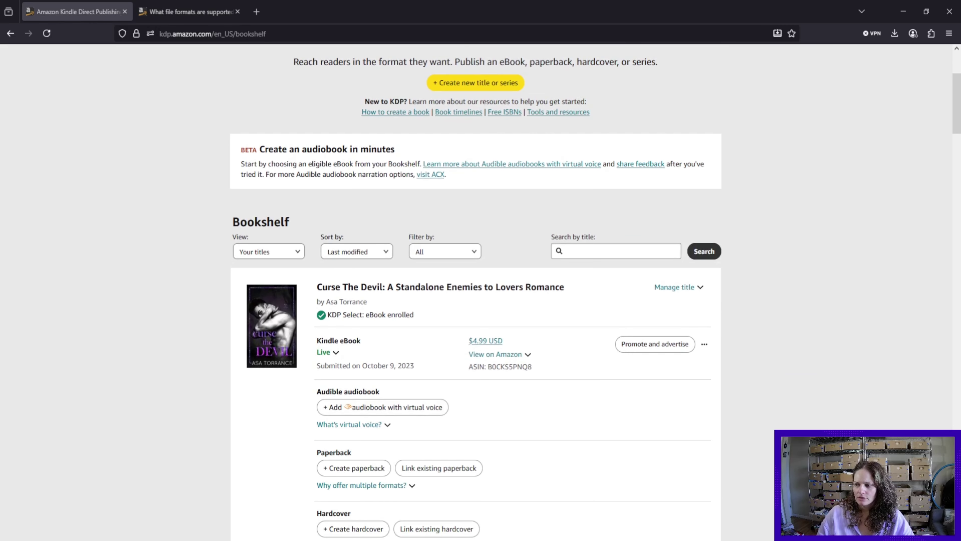
left_click(324, 352)
key("Escape")
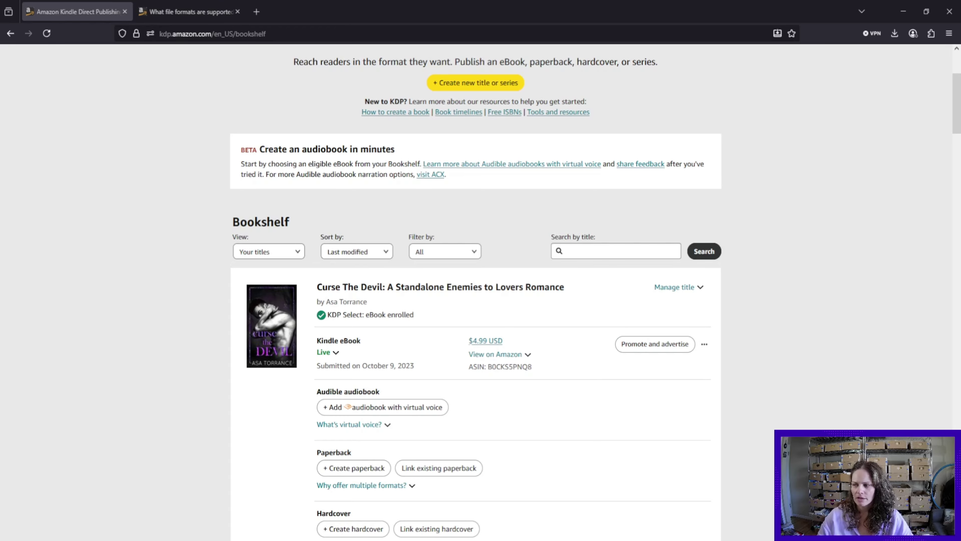
left_click(435, 252)
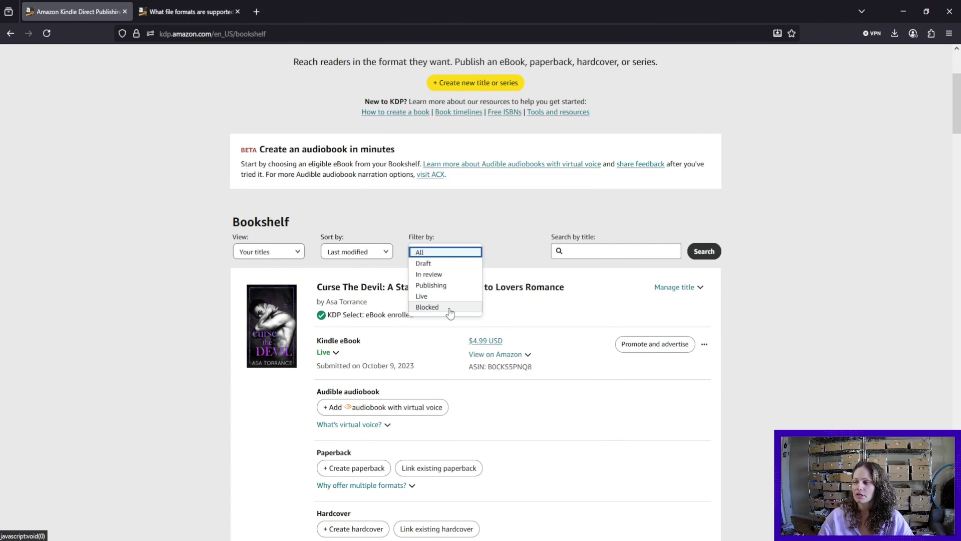
left_click(444, 252)
- Start creating a new title as a Kindle eBook
scroll(444, 254, "up", 5)
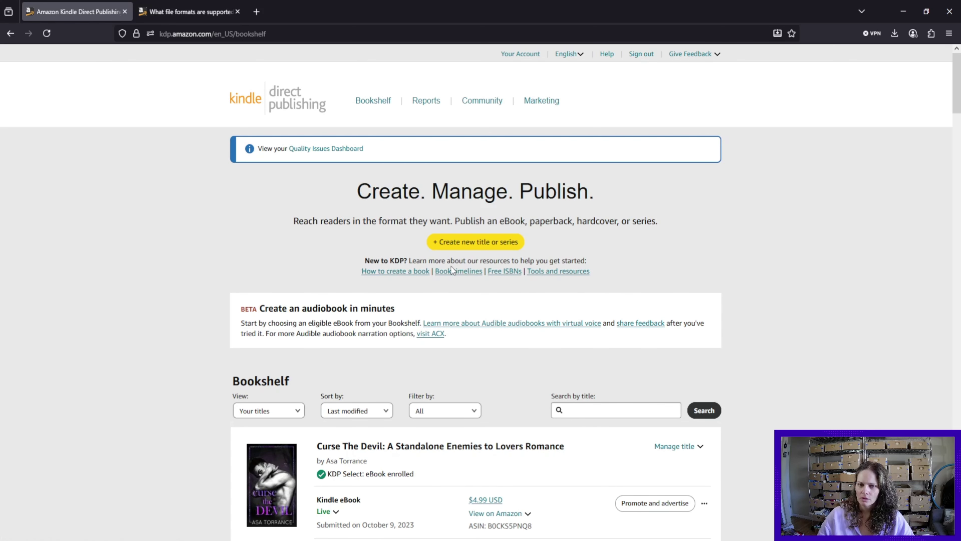
left_click(472, 242)
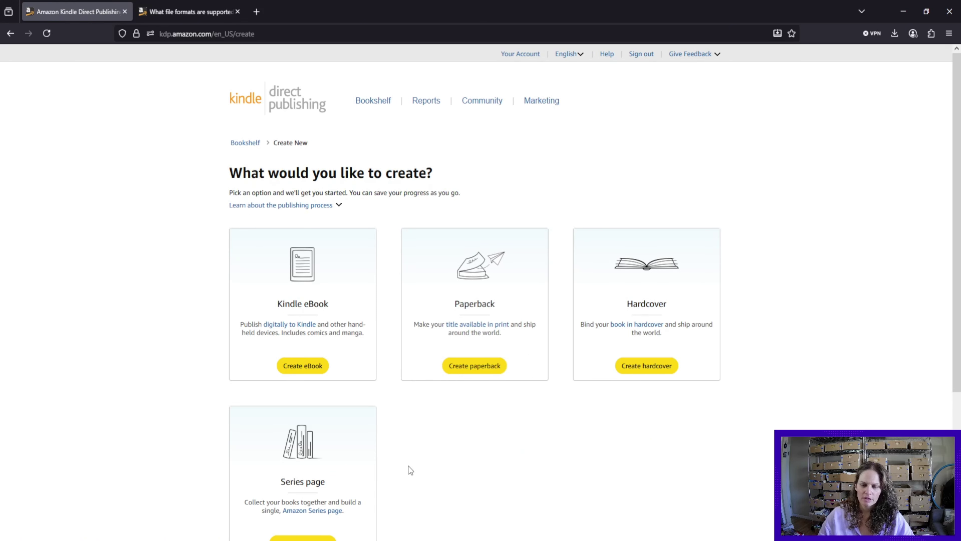
left_click(321, 366)
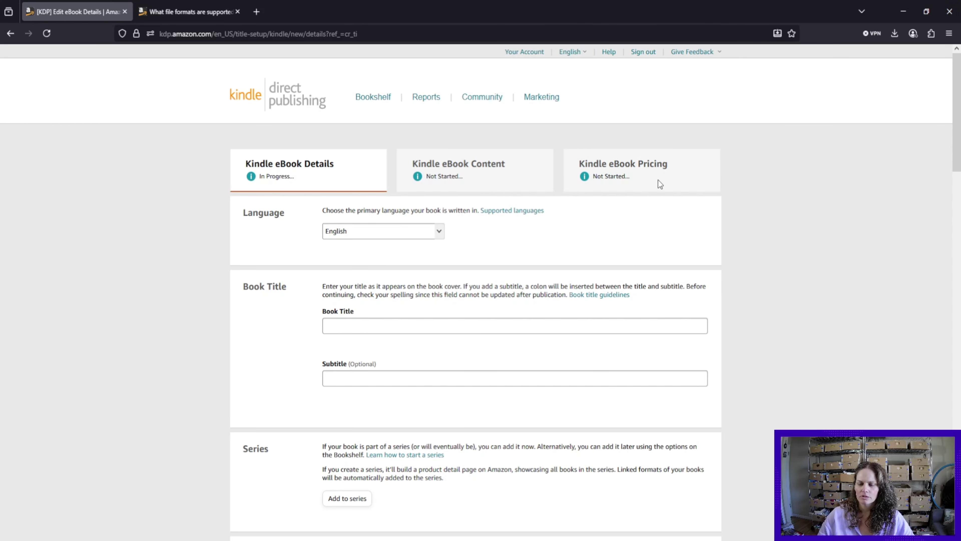
- Look through the available languages and choose English as the book's primary language
left_click(440, 235)
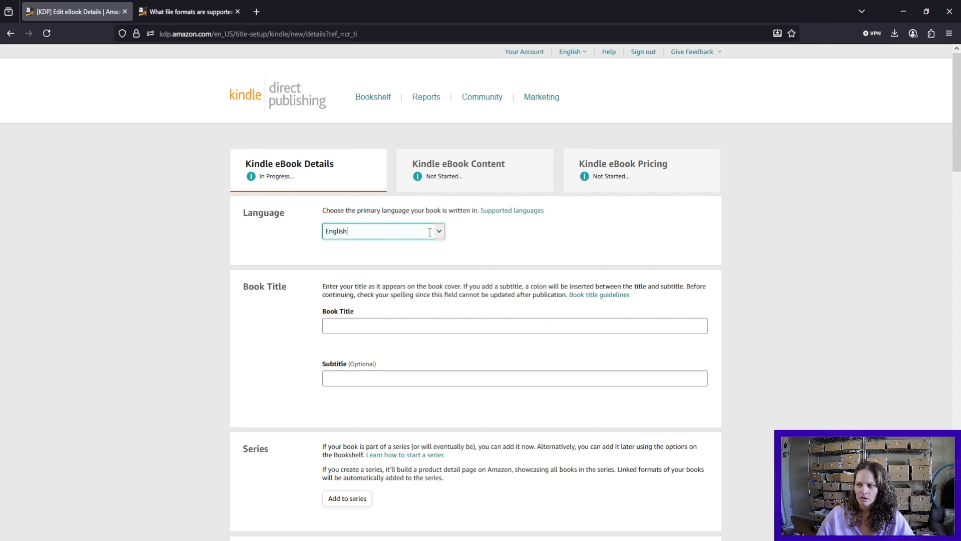
scroll(378, 335, "down", 9)
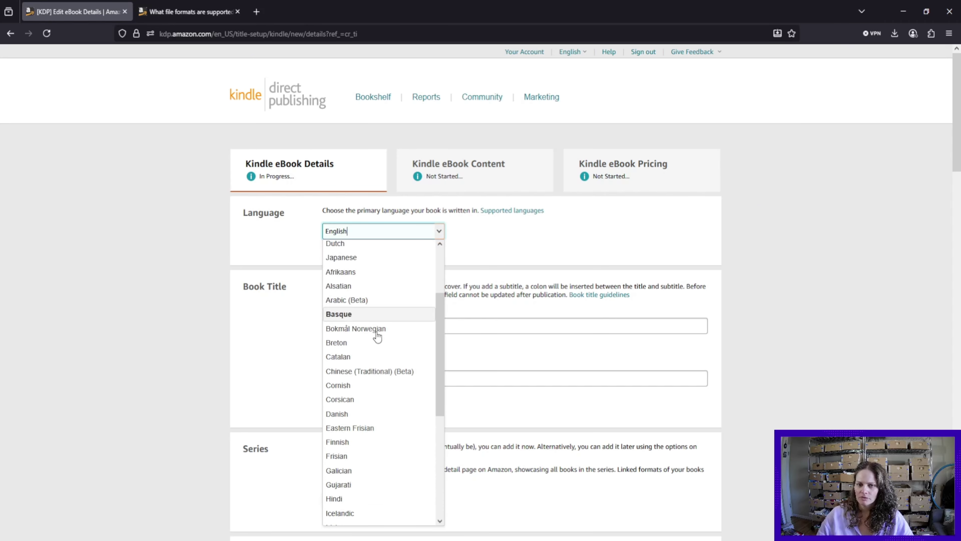
scroll(379, 340, "up", 9)
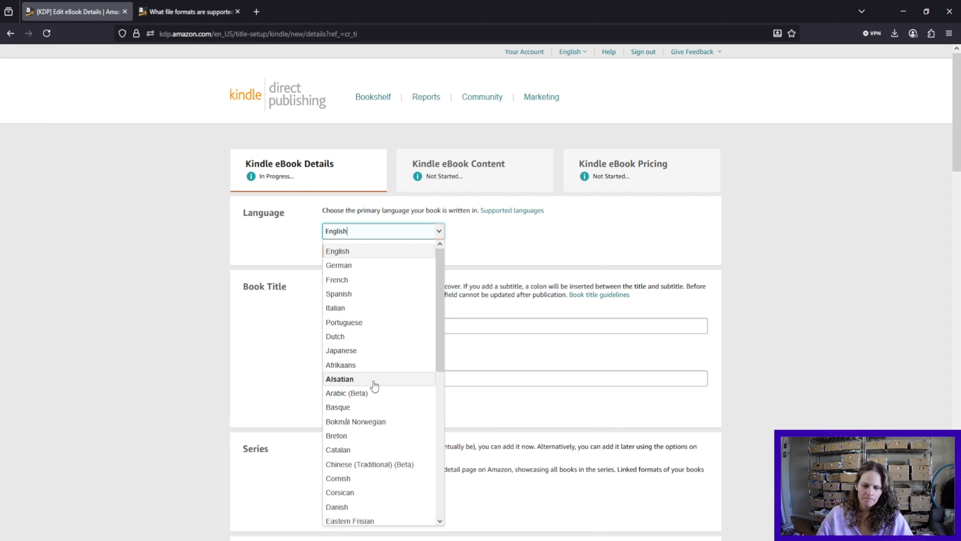
scroll(374, 385, "down", 10)
scroll(373, 379, "up", 10)
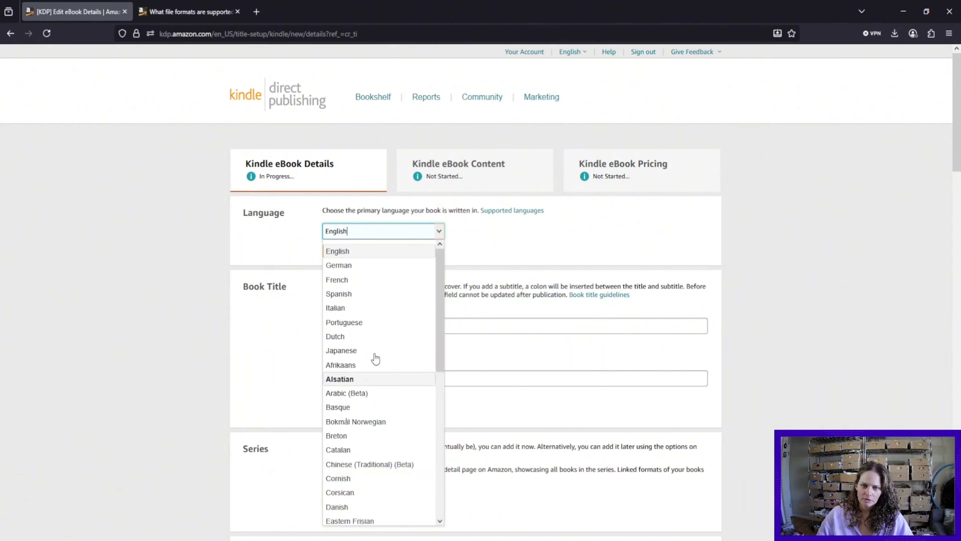
left_click(370, 251)
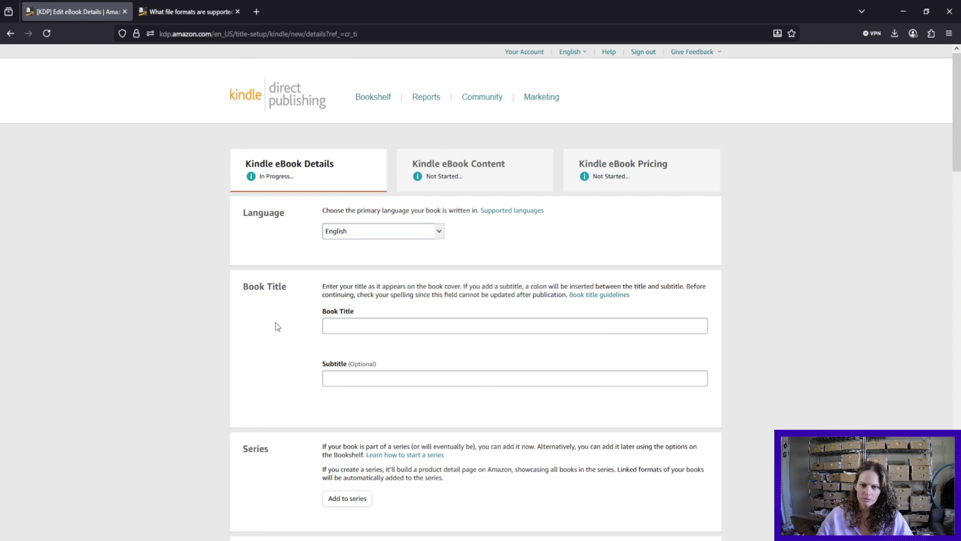
- Enter "Dog's Haunted House" as the book title
scroll(275, 323, "down", 2)
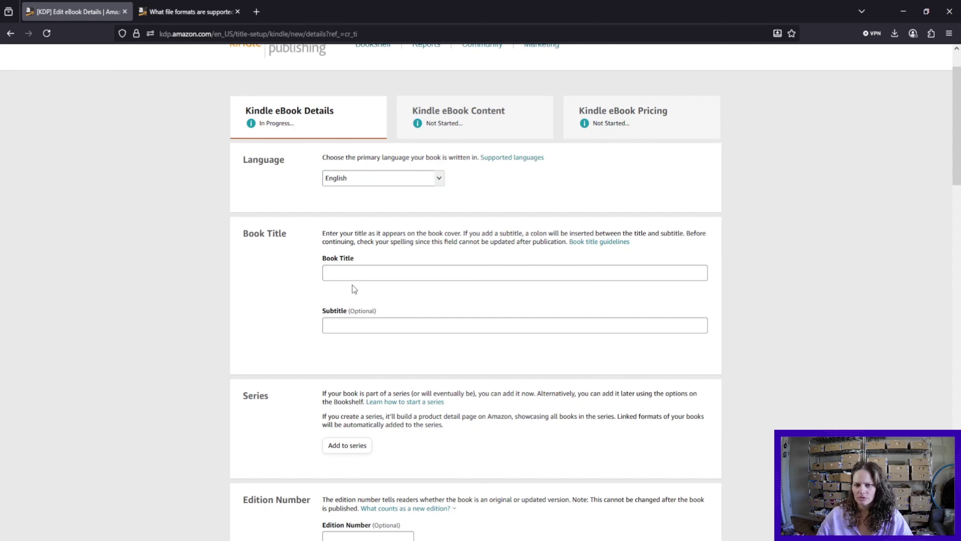
left_click(354, 268)
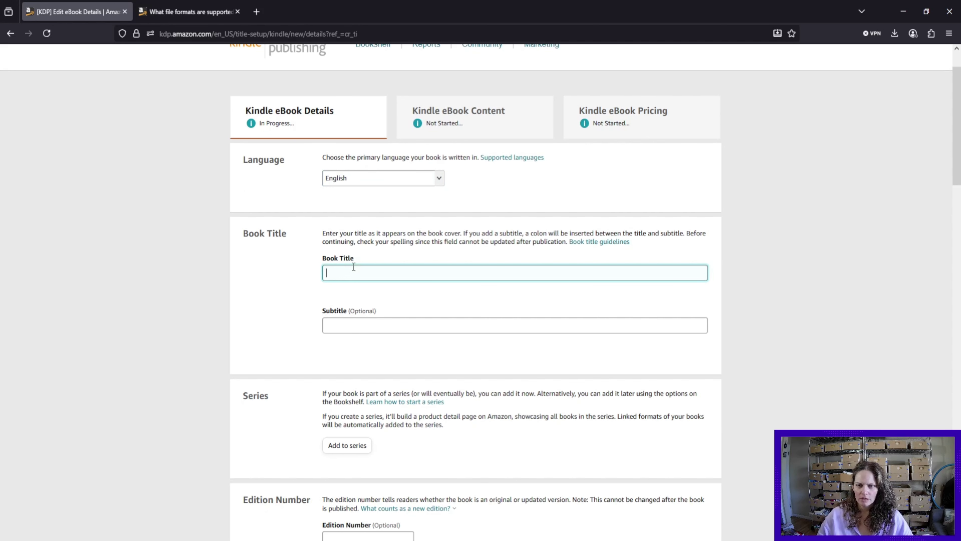
type("D")
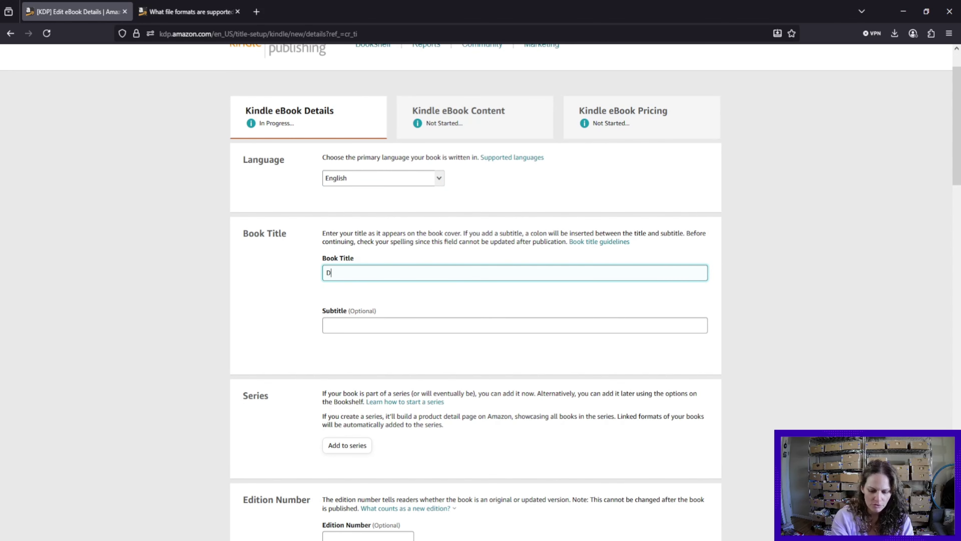
type("og's Hs")
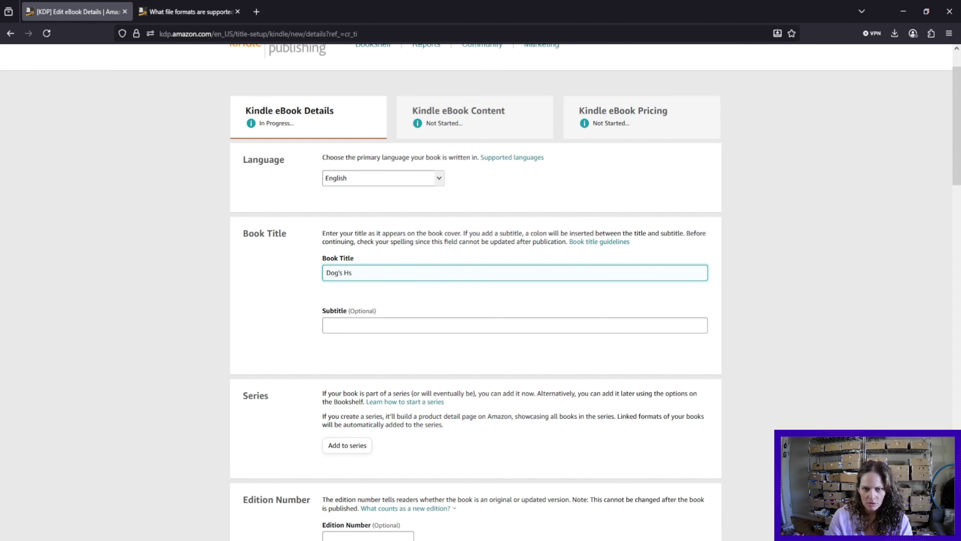
key("BackSpace")
type("aunte")
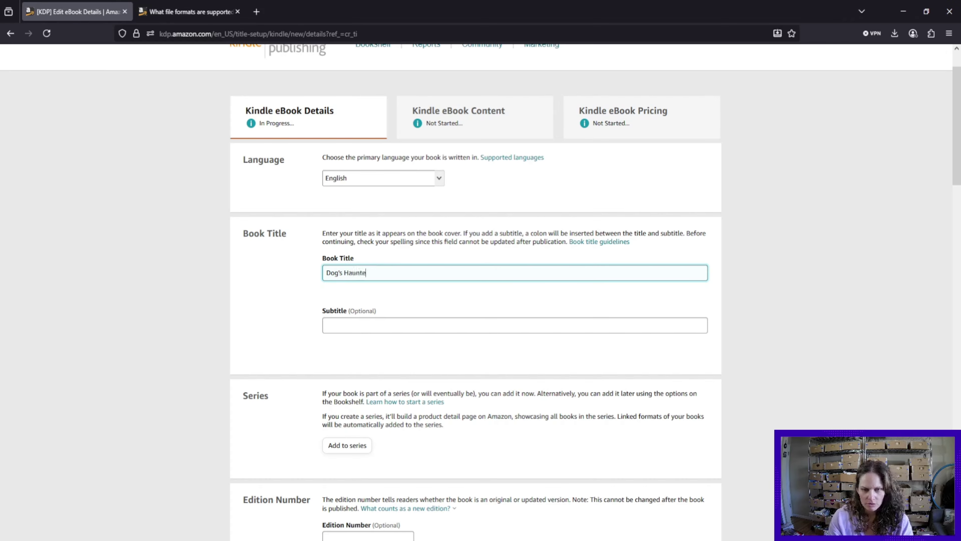
type("d House")
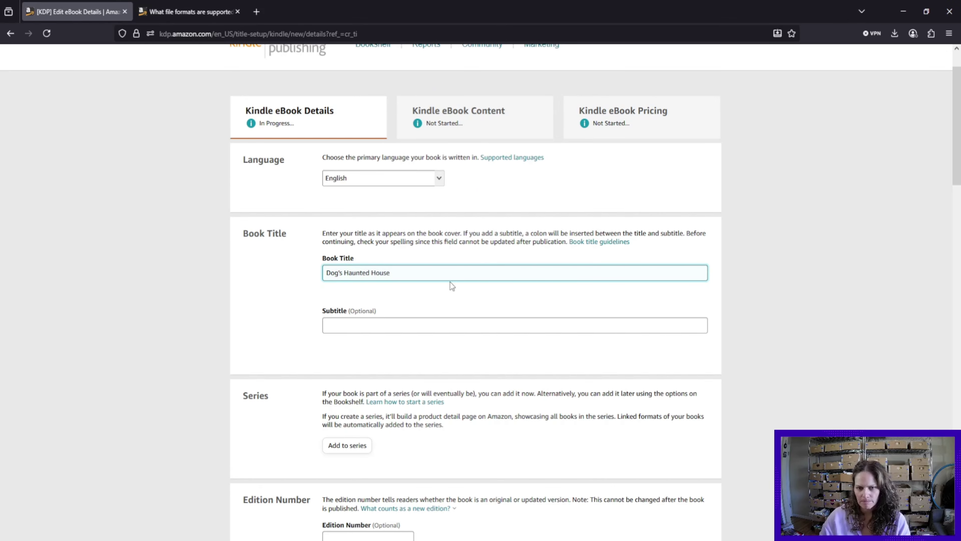
- Enter "A Mystery with Bite" as the book's subtitle
left_click(386, 323)
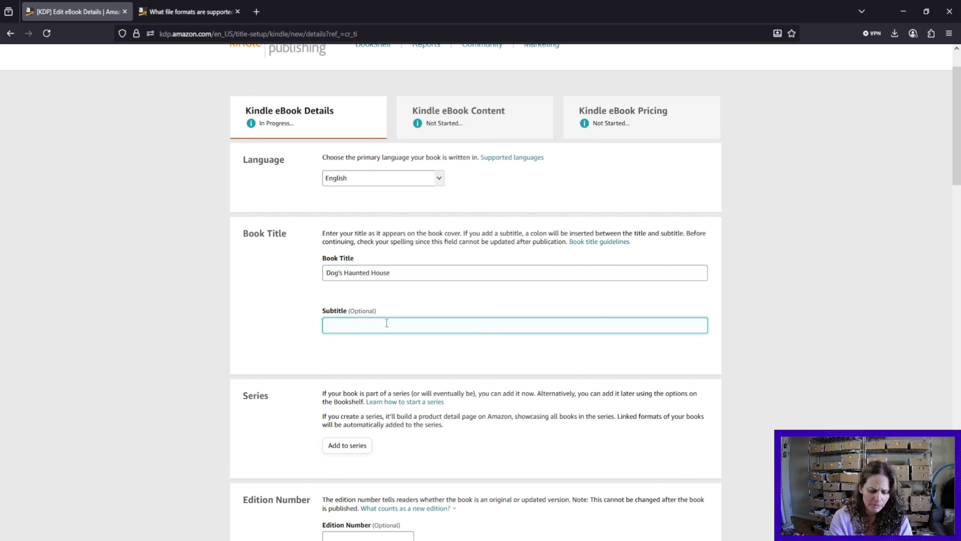
type("A My")
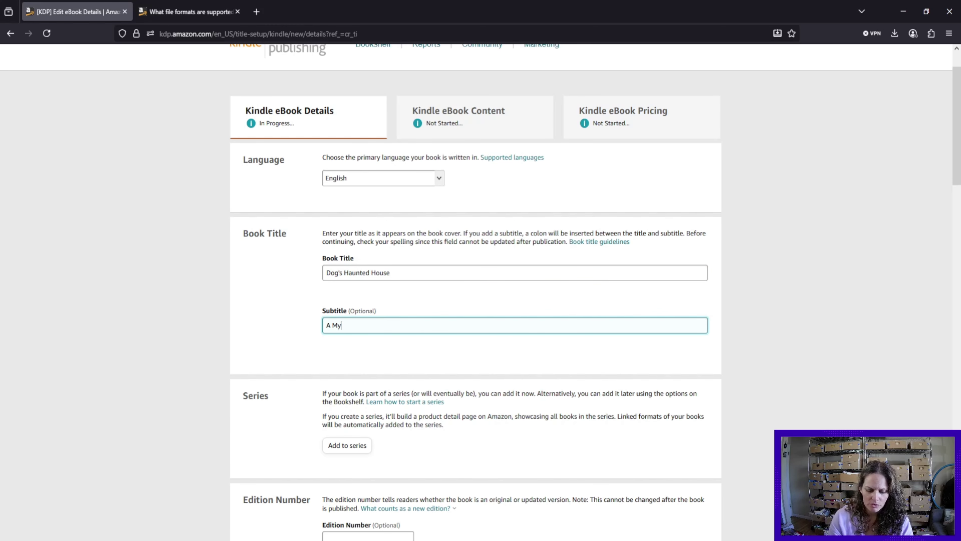
type("stery with ")
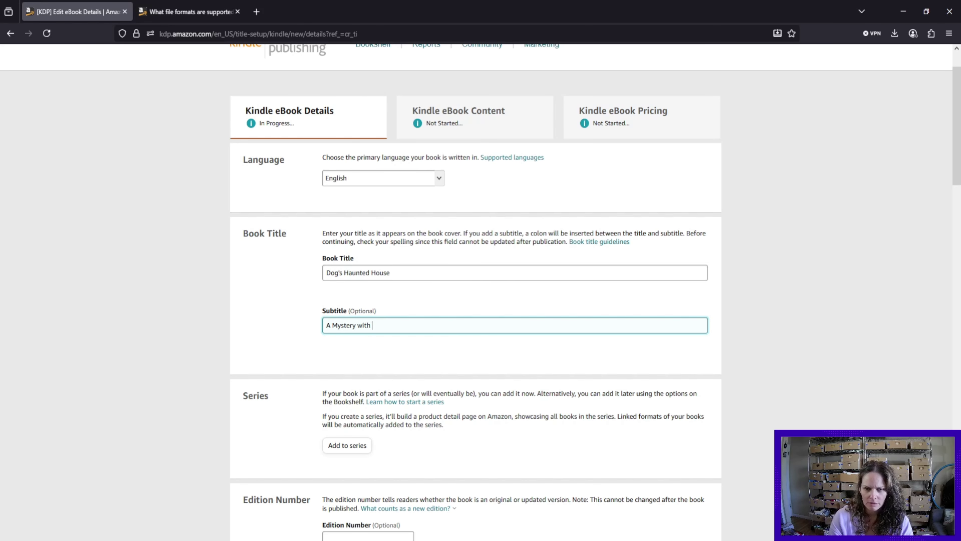
type("Bite")
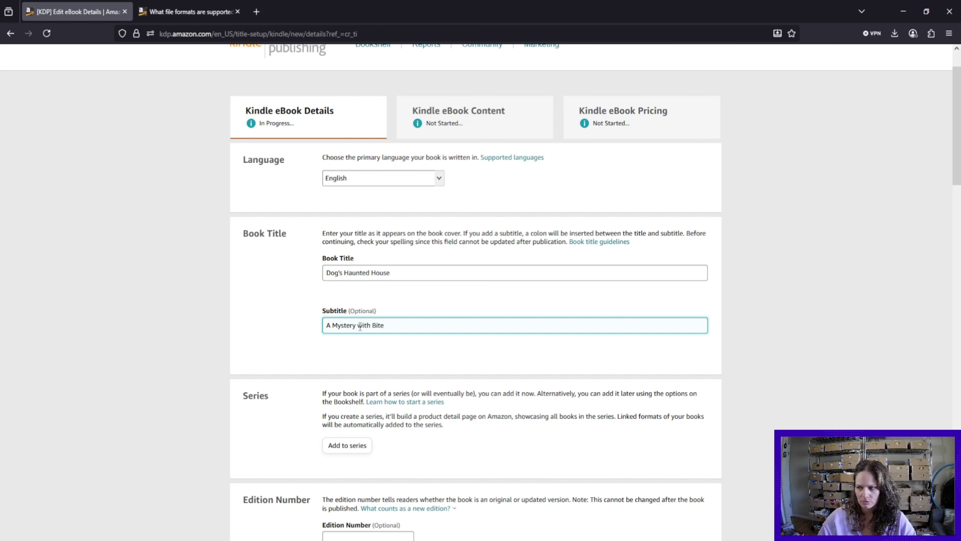
- Fill in the primary author's first name, and the last name including its suffix, leaving the series and edition number empty
scroll(279, 419, "down", 2)
scroll(279, 419, "down", 4)
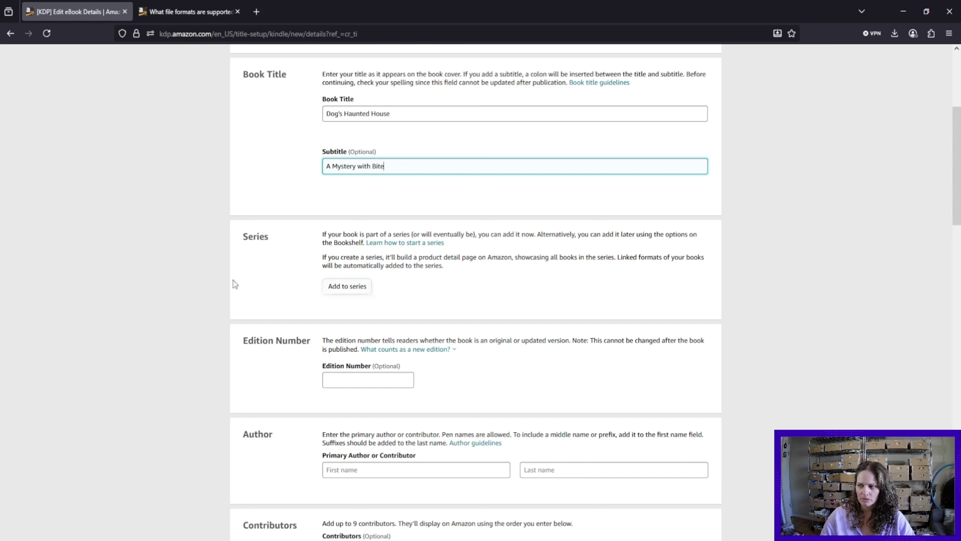
scroll(232, 281, "down", 2)
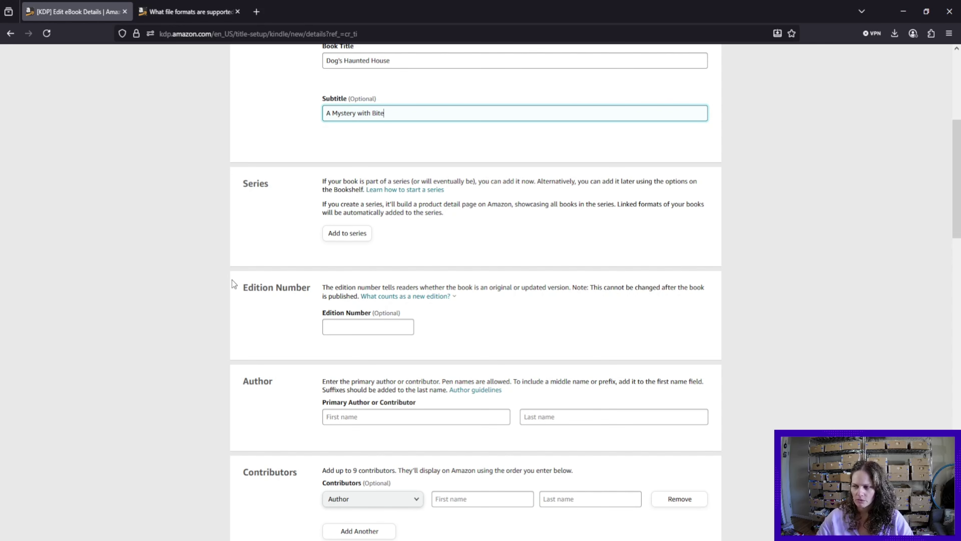
scroll(232, 280, "down", 2)
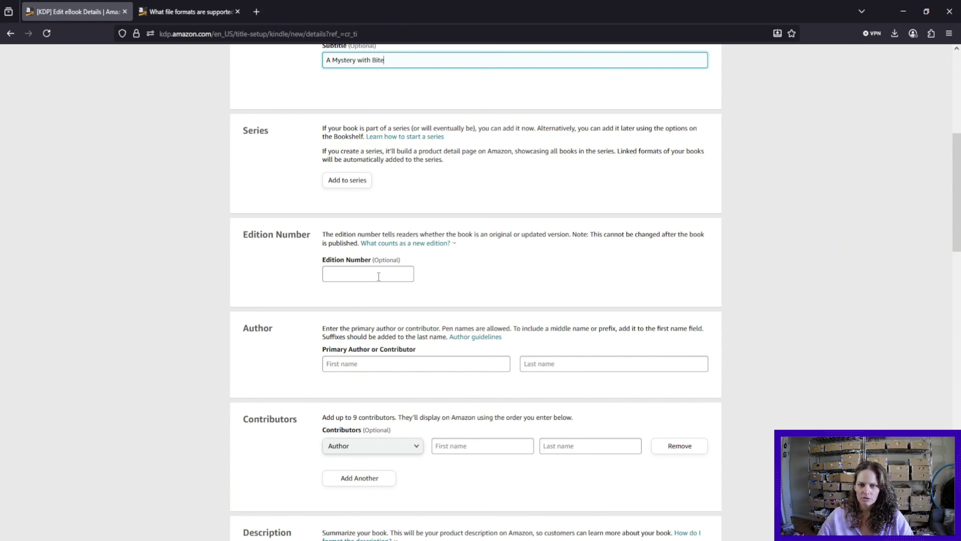
scroll(260, 314, "down", 1)
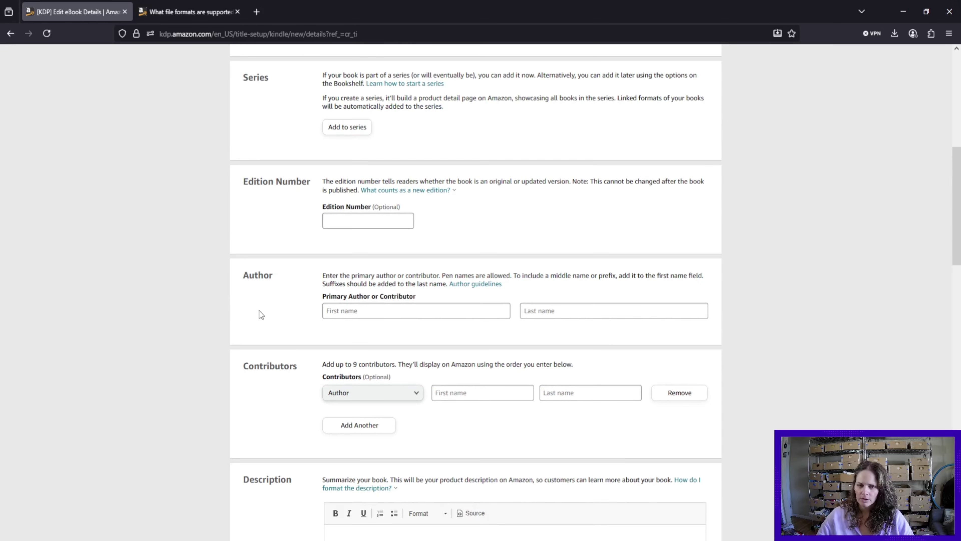
scroll(260, 311, "down", 1)
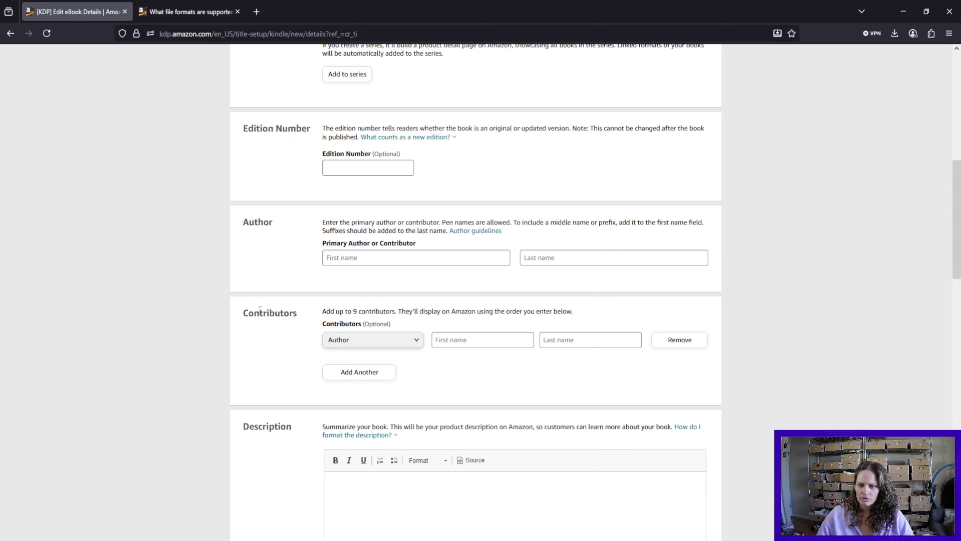
left_click(340, 262)
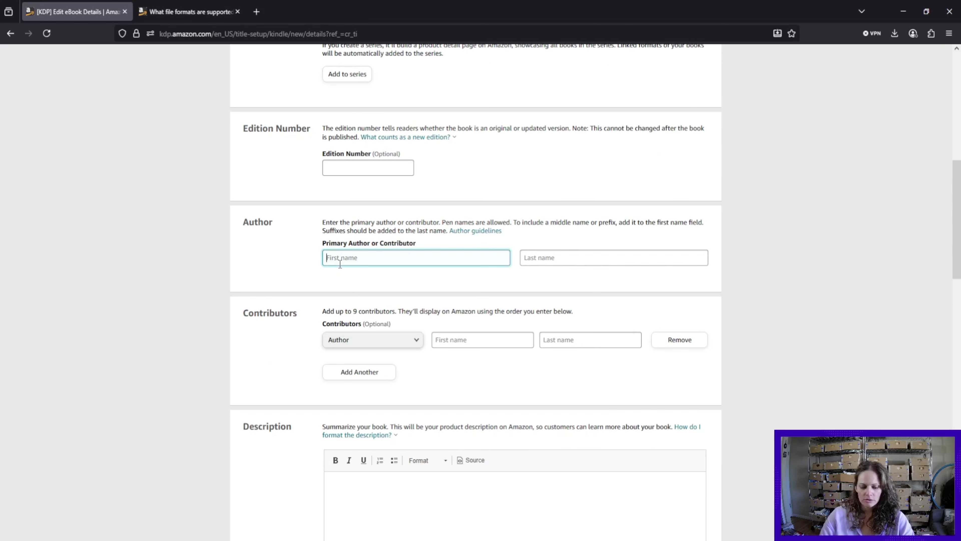
type("A")
type("rthur")
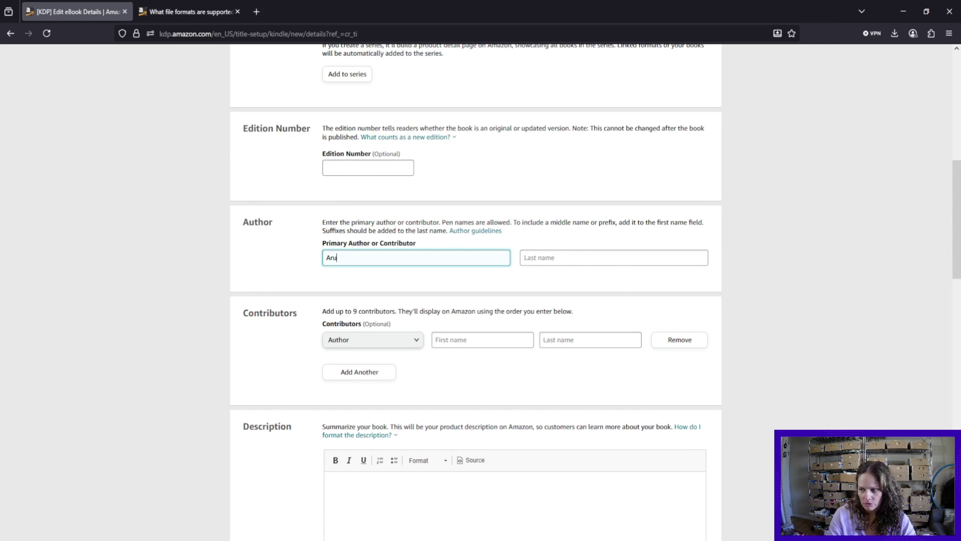
key("Tab")
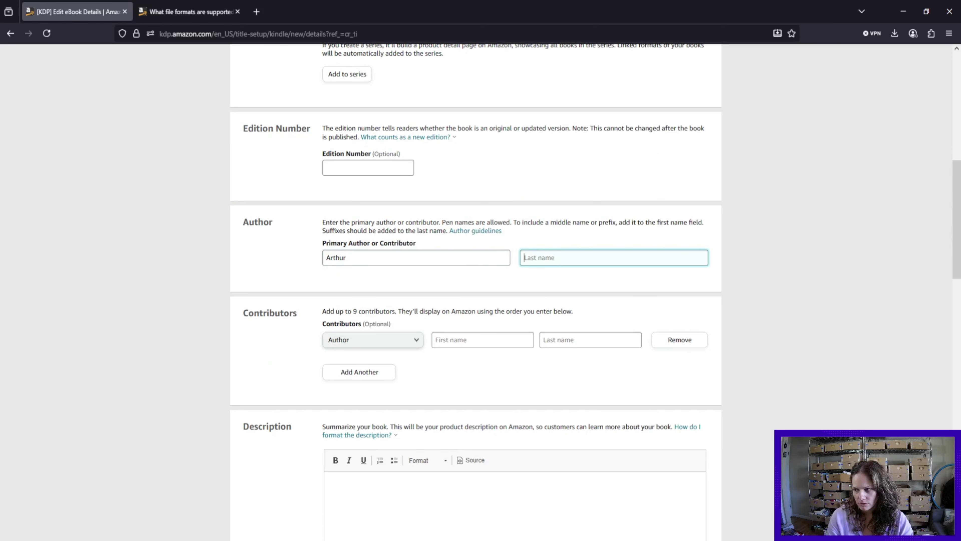
type("Writer")
type("Jr.")
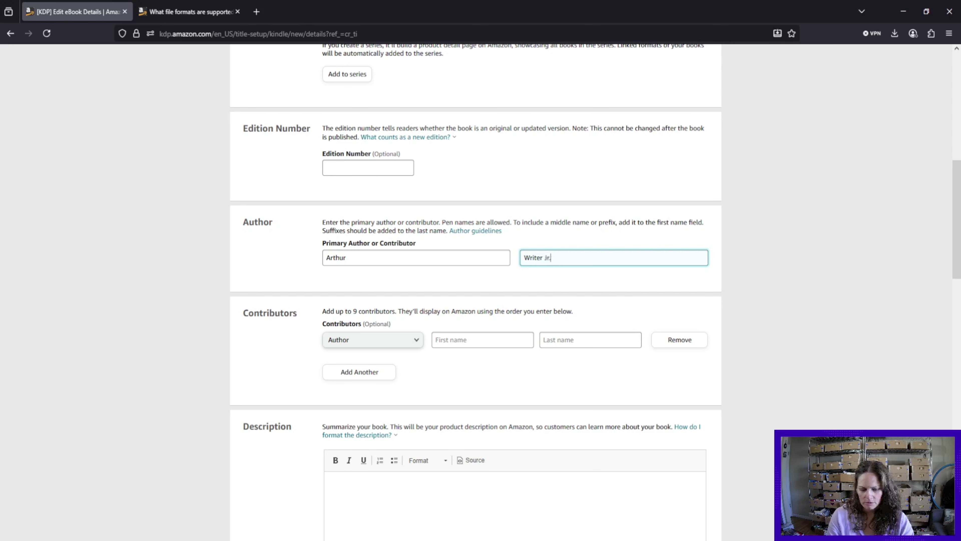
scroll(227, 334, "down", 1)
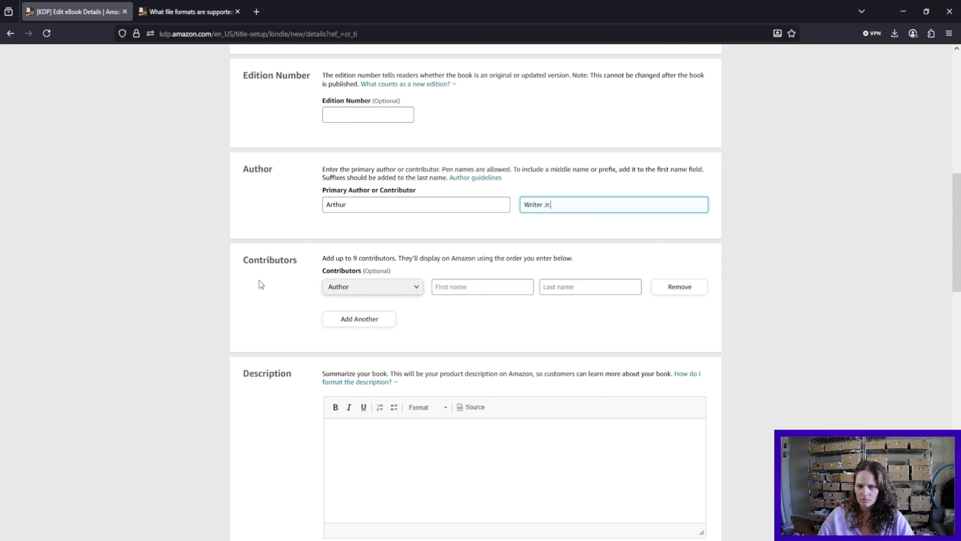
- Begin the book description with two paragraphs: "Dog and his friends go to a haunted house." and "What mystery lies in the house?"
scroll(260, 284, "down", 3)
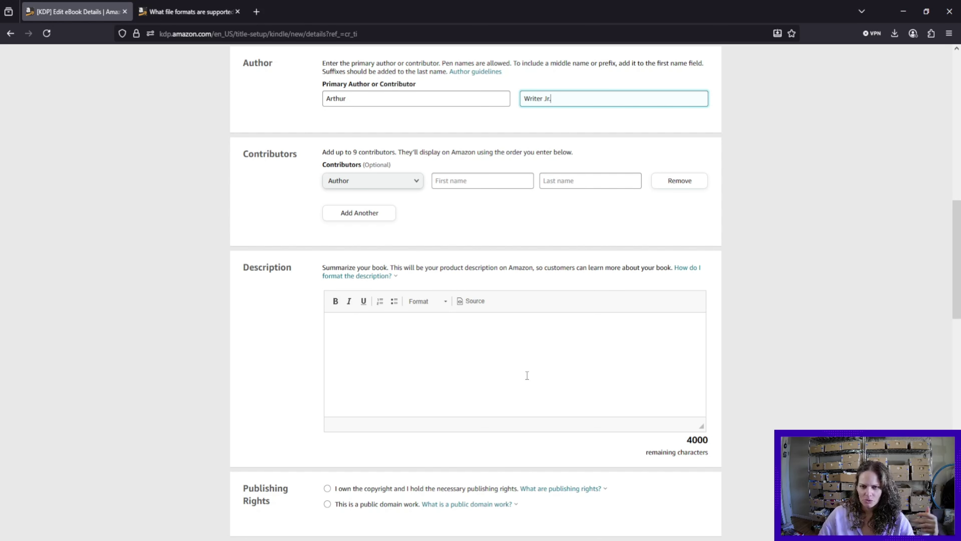
left_click(420, 351)
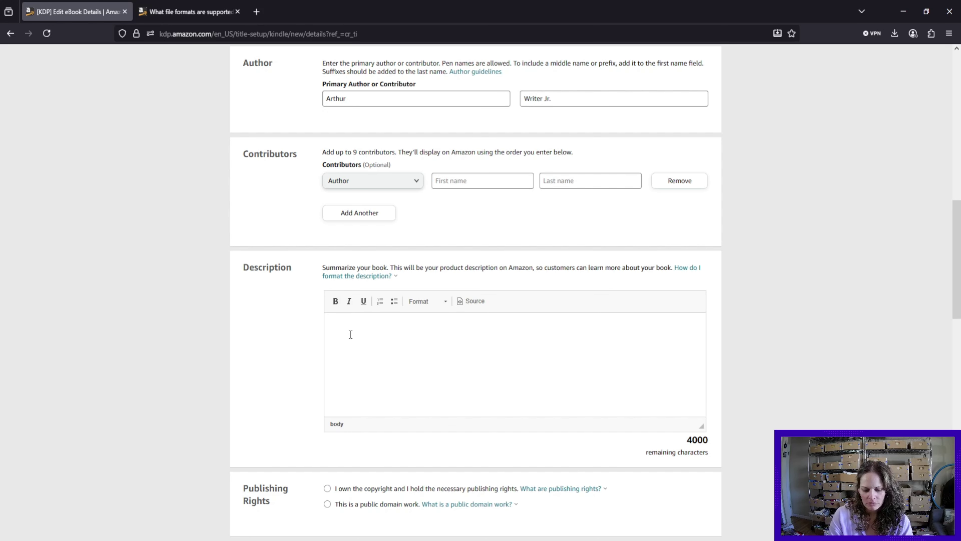
type("Dog")
key("BackSpace")
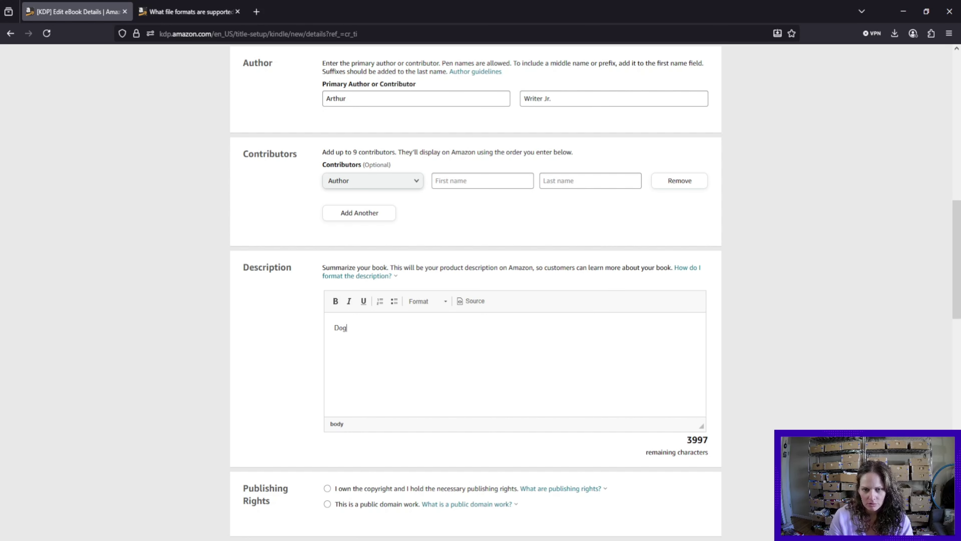
type("and his frie")
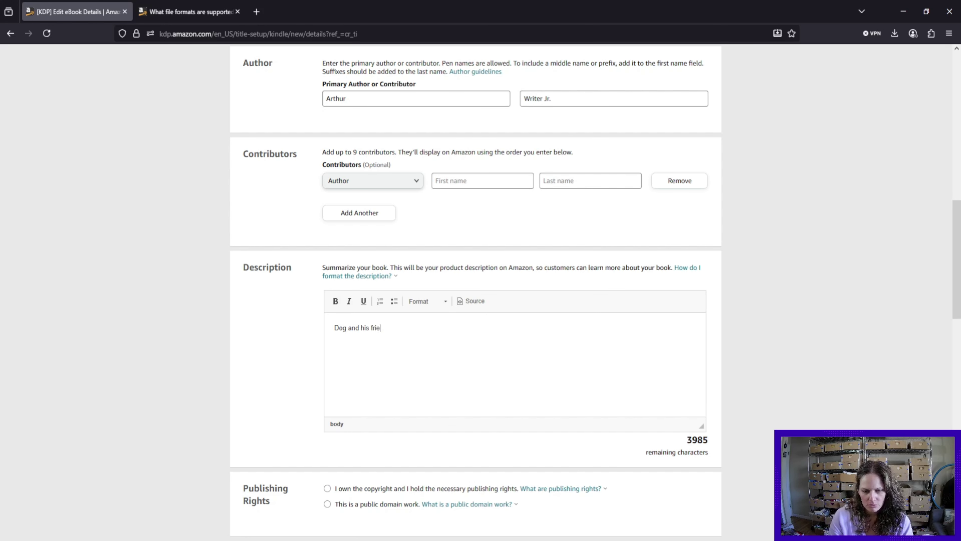
type("nds go to a haunte")
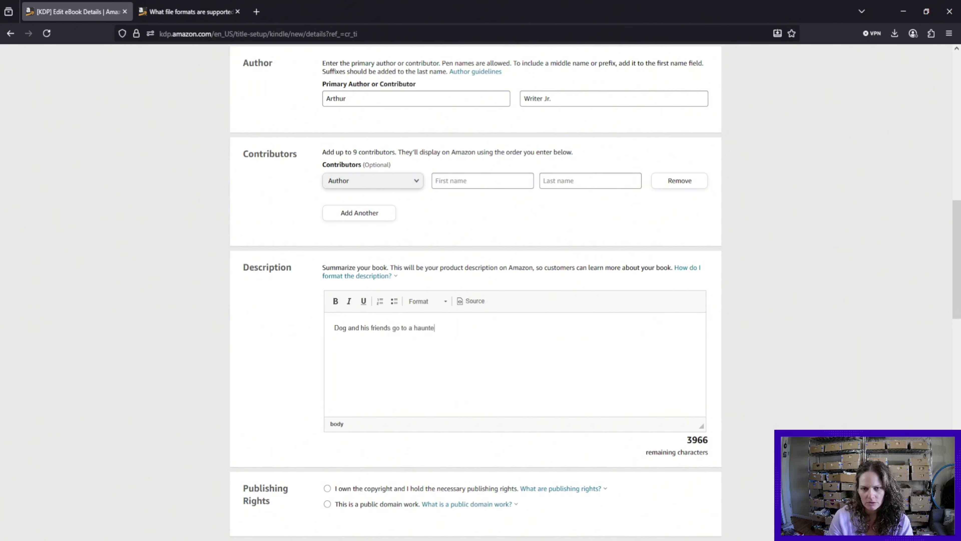
type("d house. What myus")
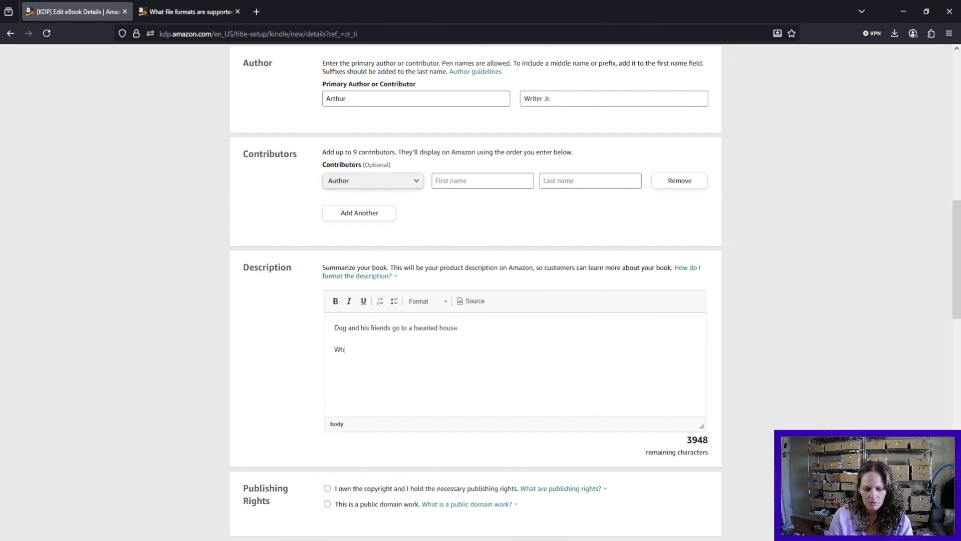
key("BackSpace")
key("BackSpace")
type("s")
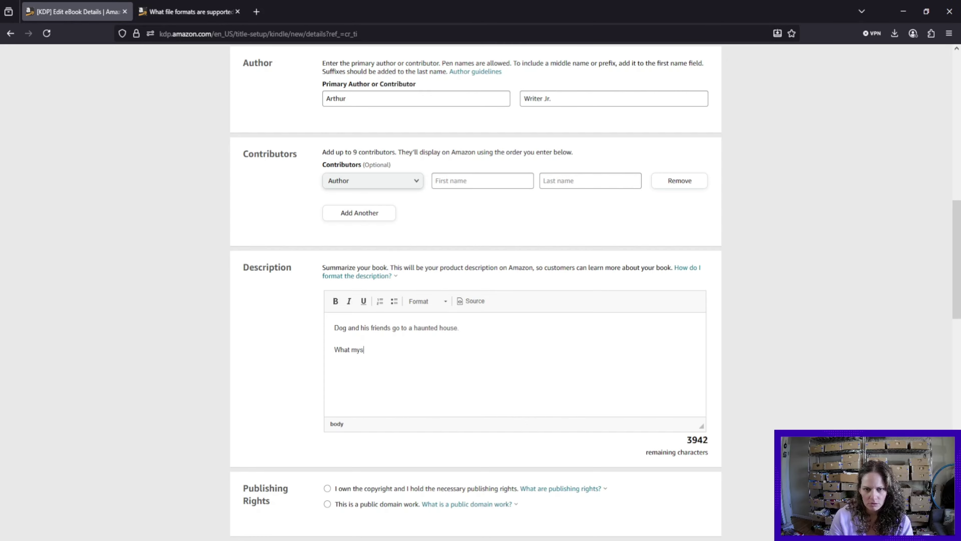
type("tery lies in")
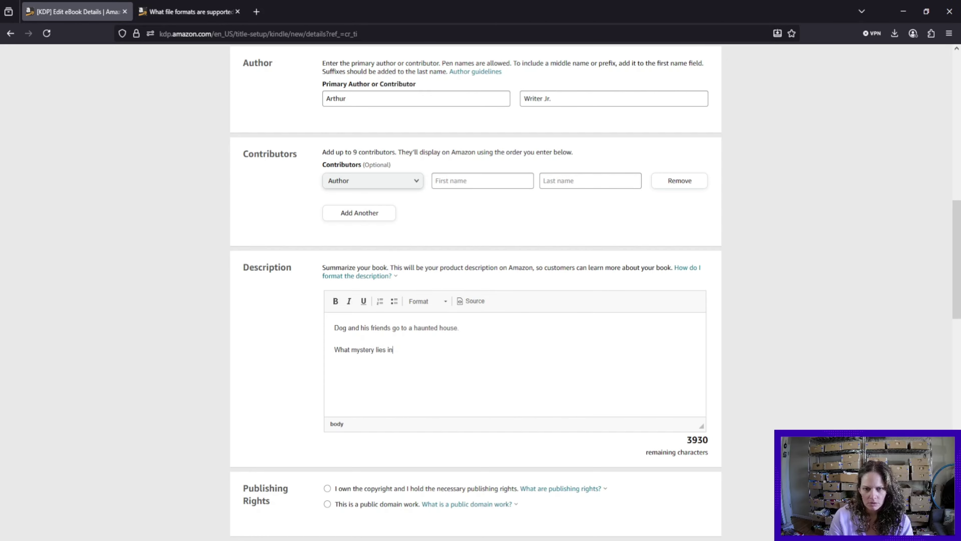
type(" the house?")
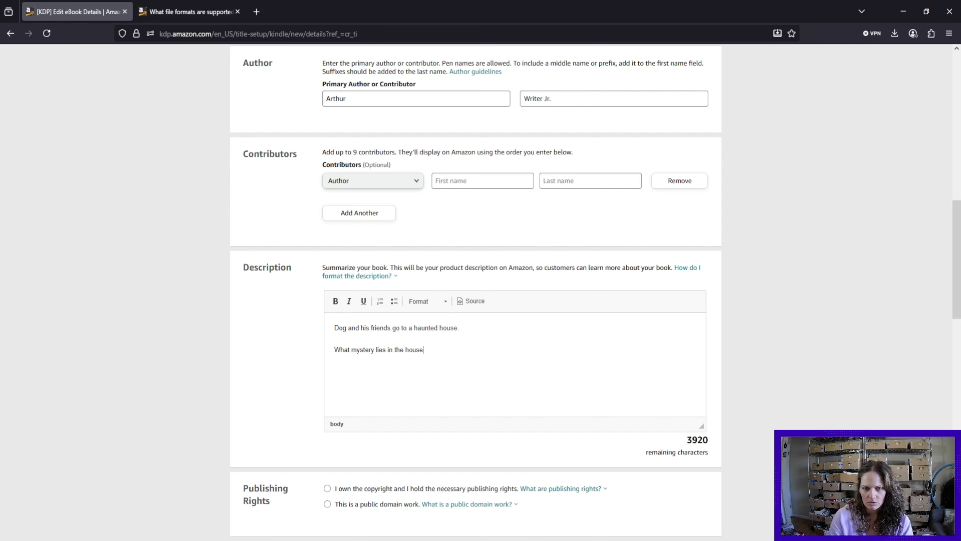
- Add a third paragraph to the book description reading "Will it be fun or dangerous?"
key("Return")
type("Will ")
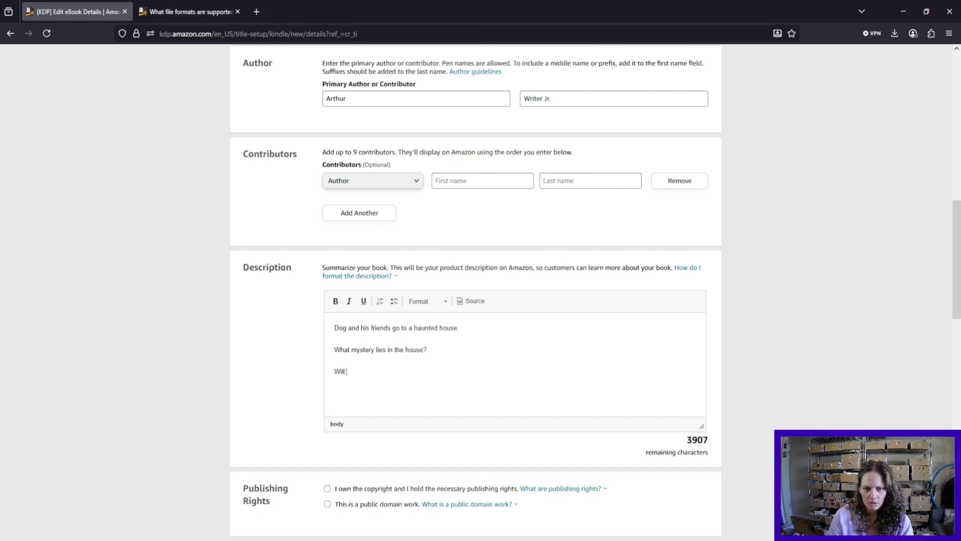
type("it be fun ")
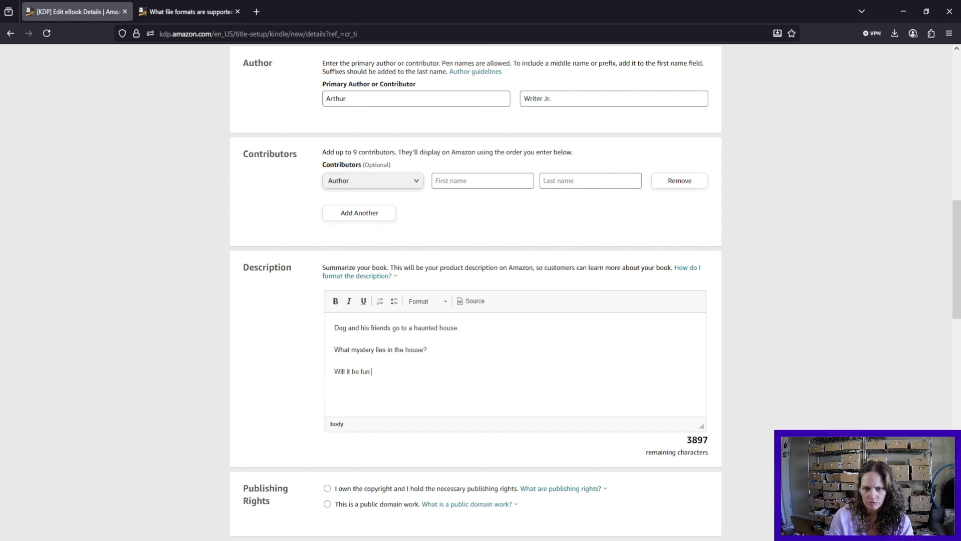
type("or  dangerous?")
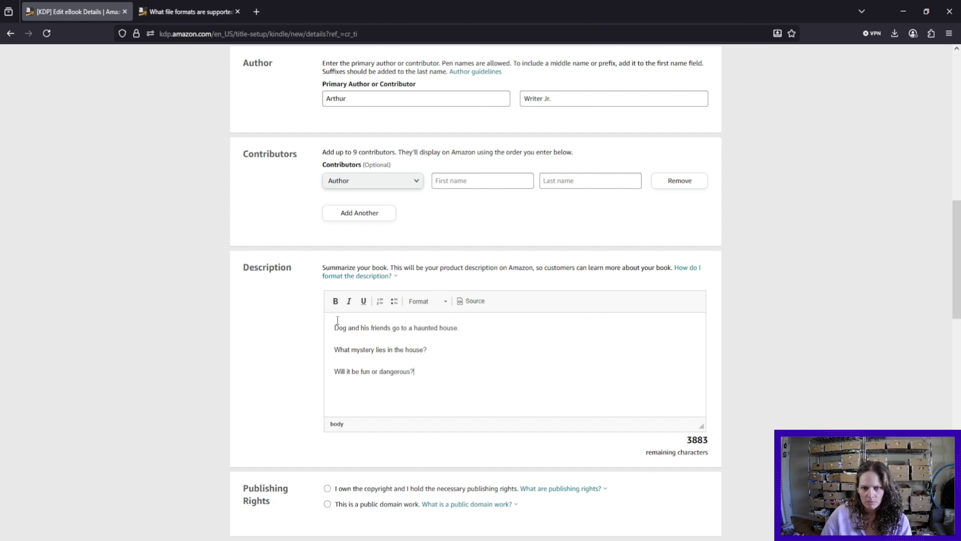
- Make the description's first paragraph, about Dog and his friends, bold
triple_click(354, 328)
left_click(336, 300)
left_click(444, 351)
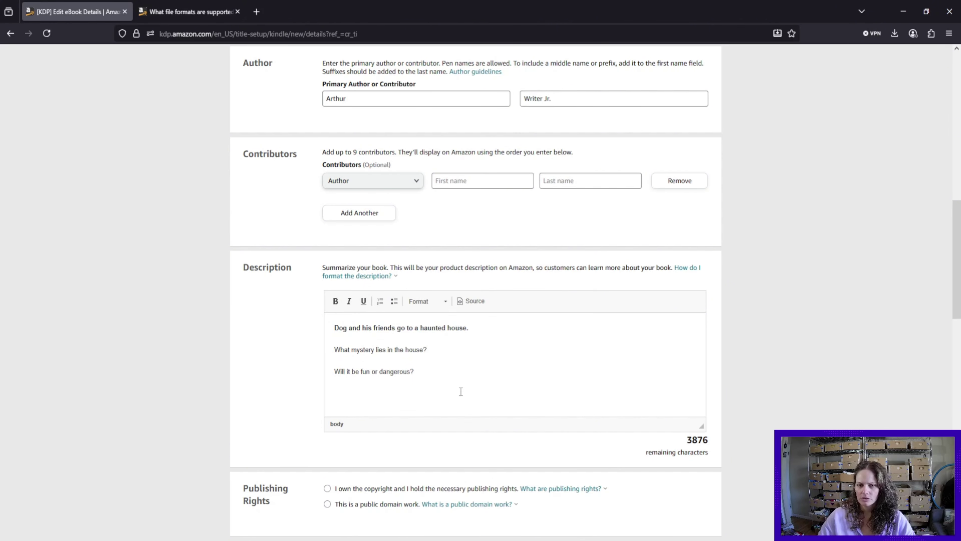
- Examine the HTML source of the book description and return to the formatted view
scroll(461, 392, "down", 1)
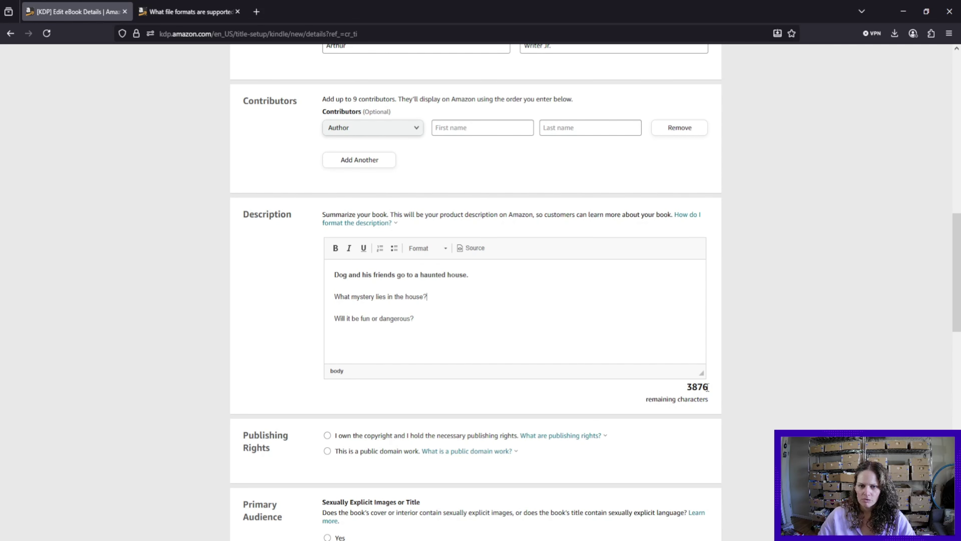
scroll(490, 383, "down", 1)
scroll(491, 384, "down", 2)
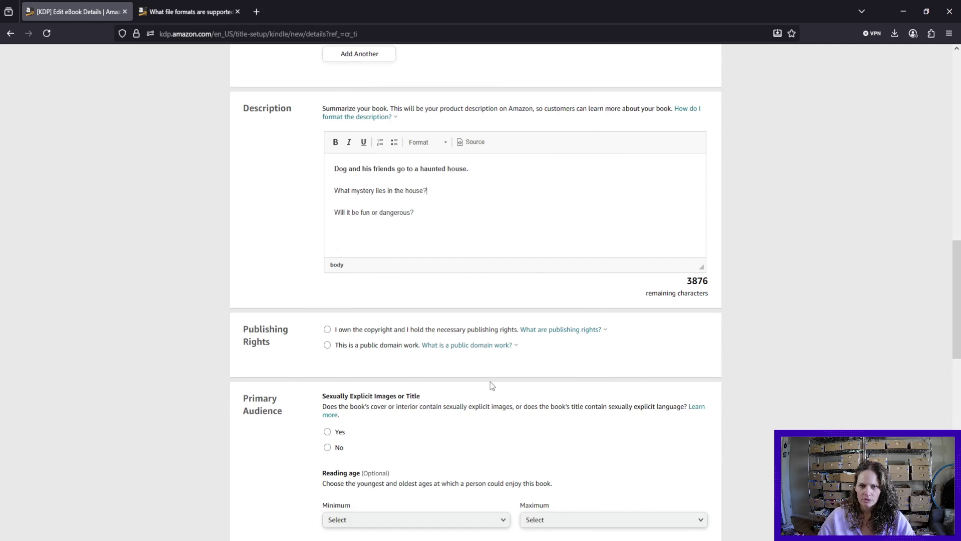
left_click(479, 146)
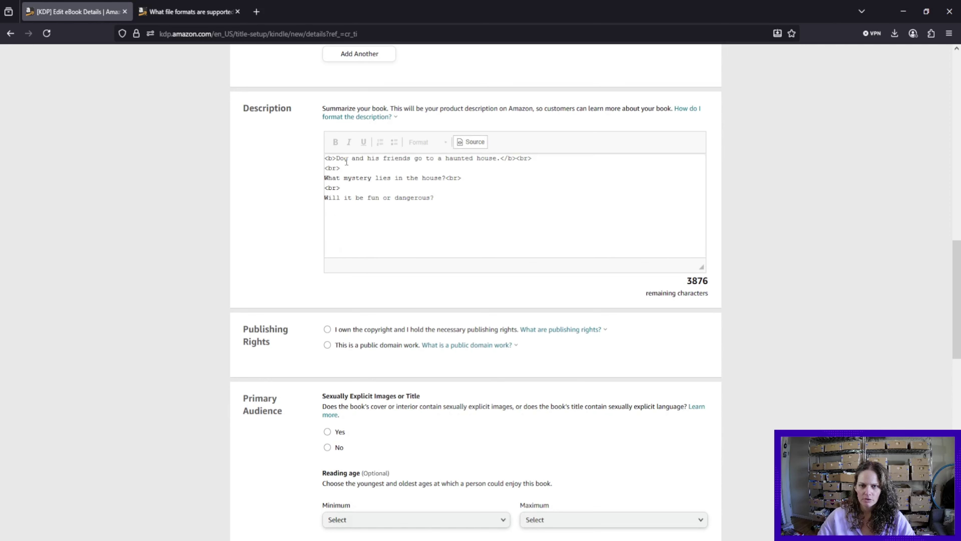
left_click(479, 144)
- Declare ownership of the copyright and necessary publishing rights, and answer No to the sexually explicit images or title question
scroll(285, 244, "down", 2)
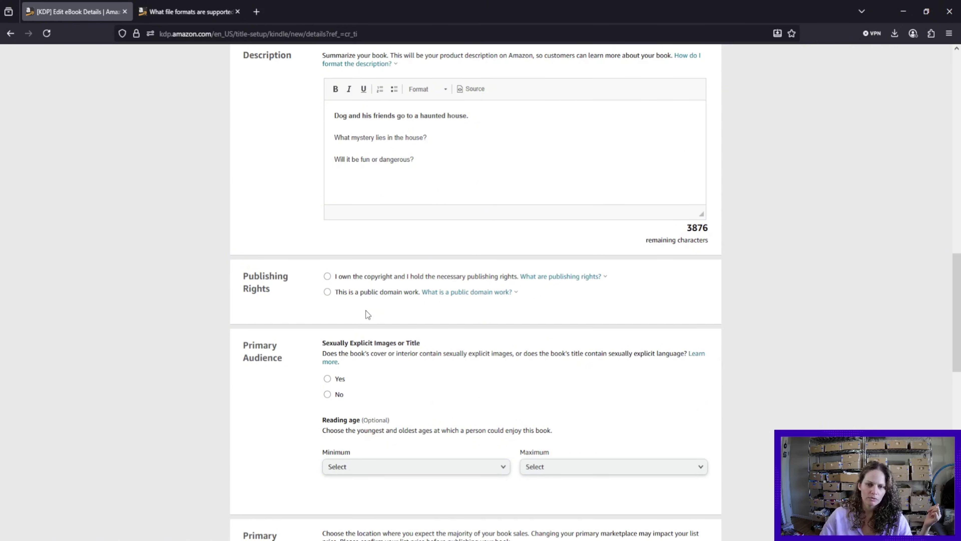
mouse_move(450, 297)
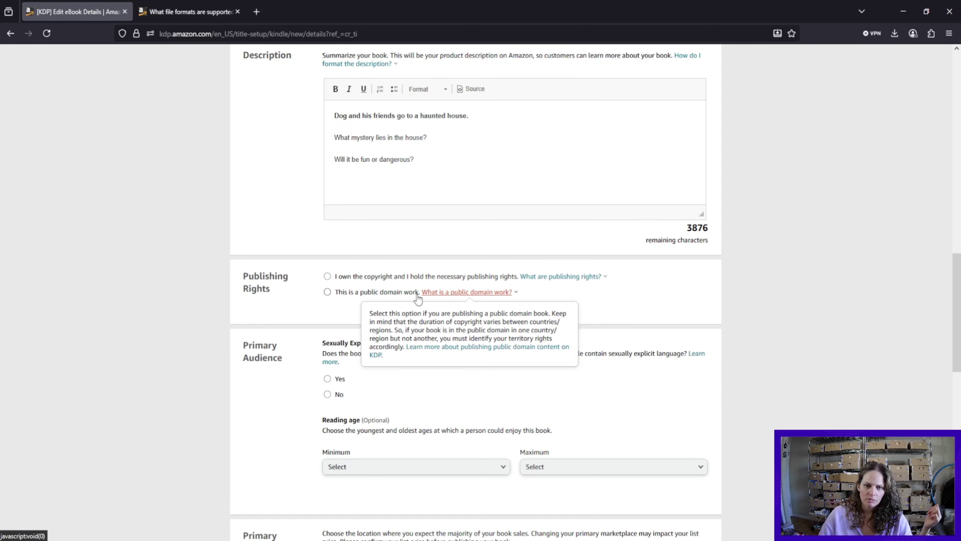
left_click(327, 276)
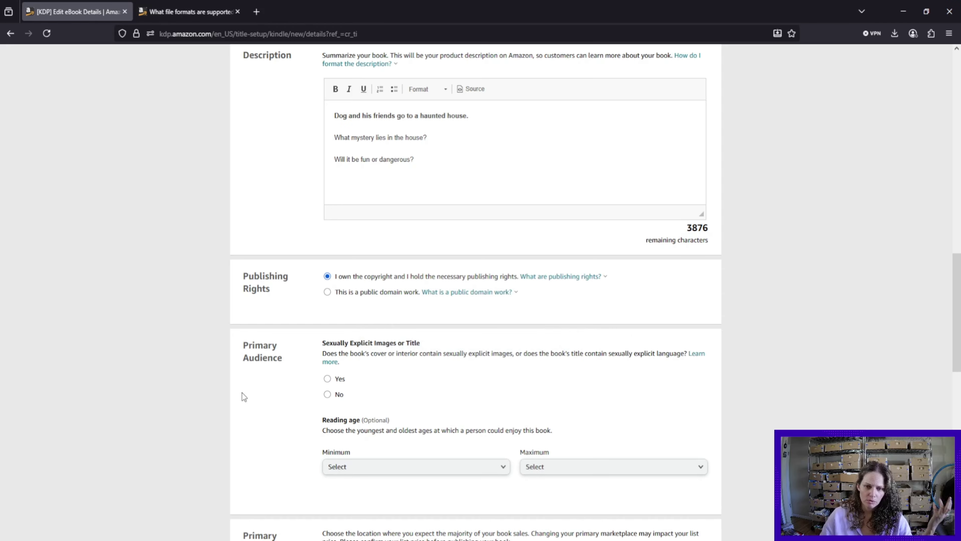
scroll(243, 393, "down", 3)
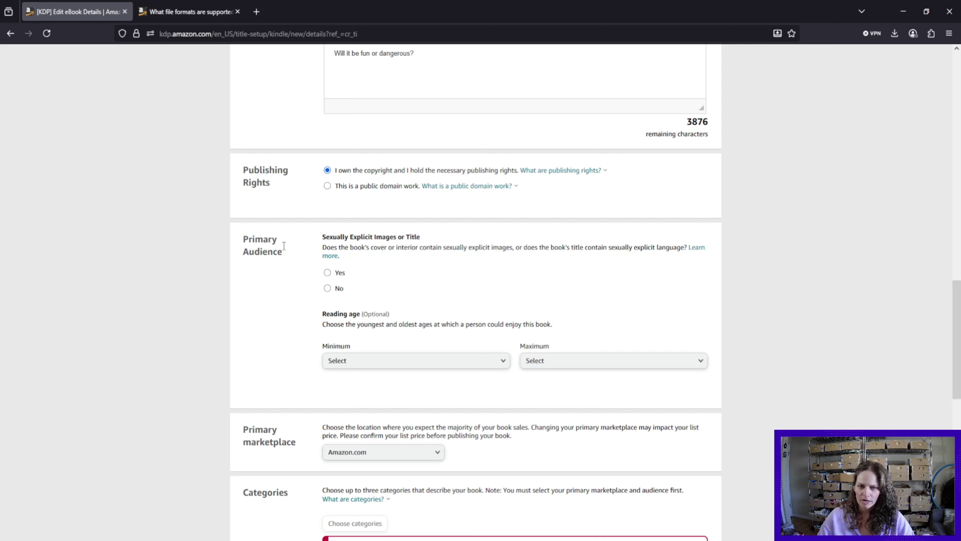
left_click(328, 290)
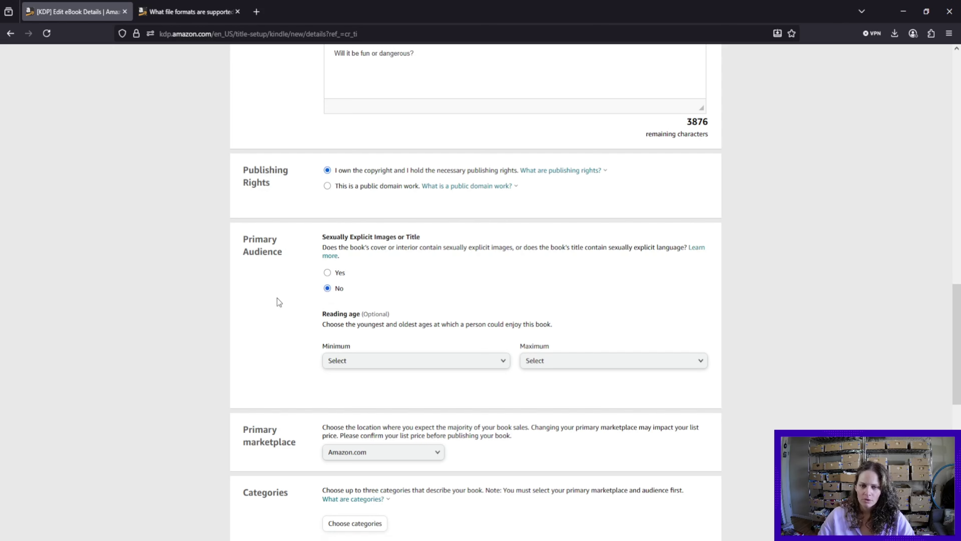
- Set the reading age range to a minimum of 17 and a maximum of 18+
scroll(276, 297, "down", 2)
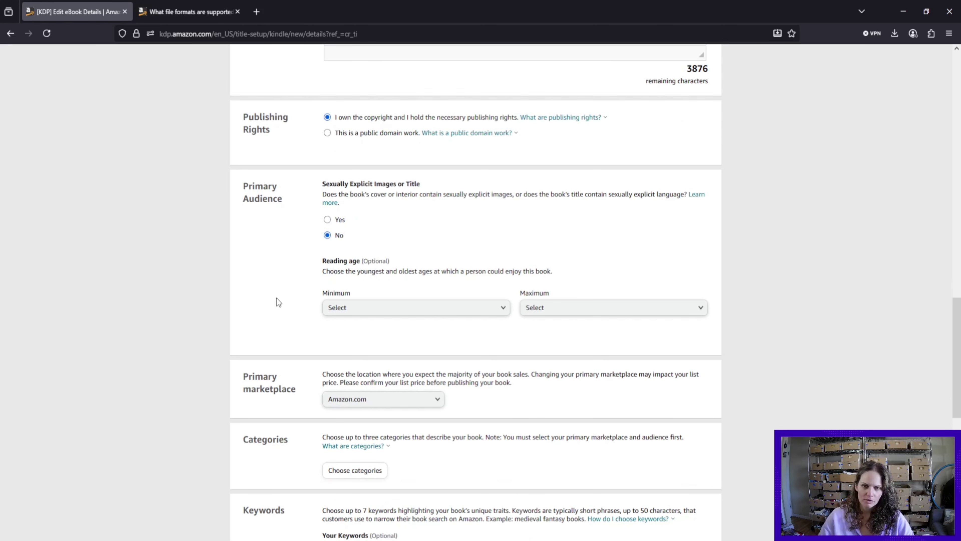
left_click(348, 307)
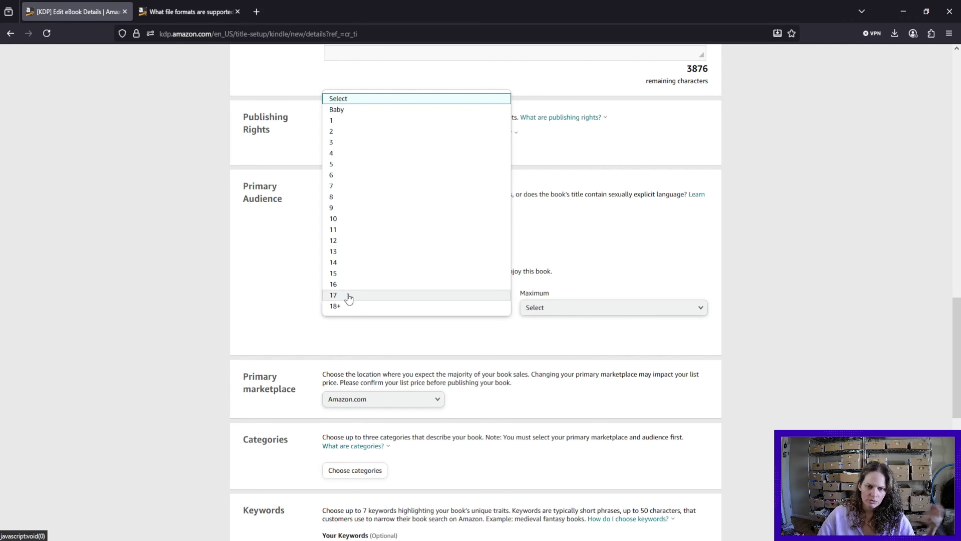
left_click(348, 295)
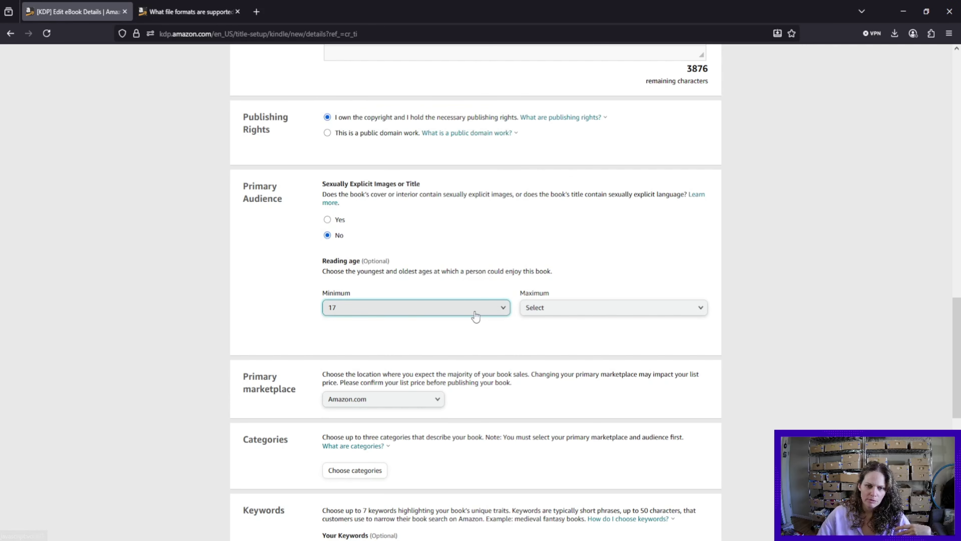
left_click(536, 310)
left_click(537, 330)
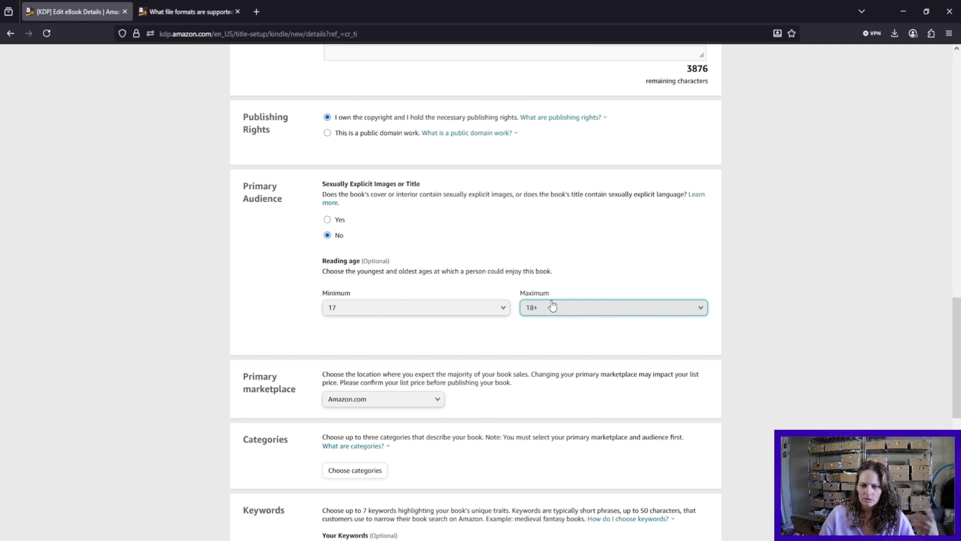
left_click(526, 307)
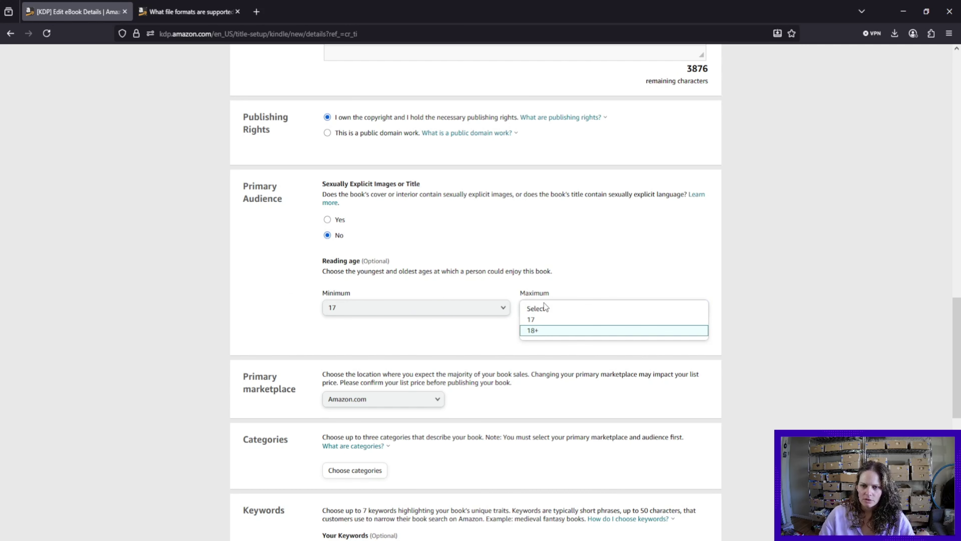
left_click(264, 311)
- Review the available primary marketplaces and choose Amazon.com
scroll(263, 309, "down", 3)
left_click(379, 294)
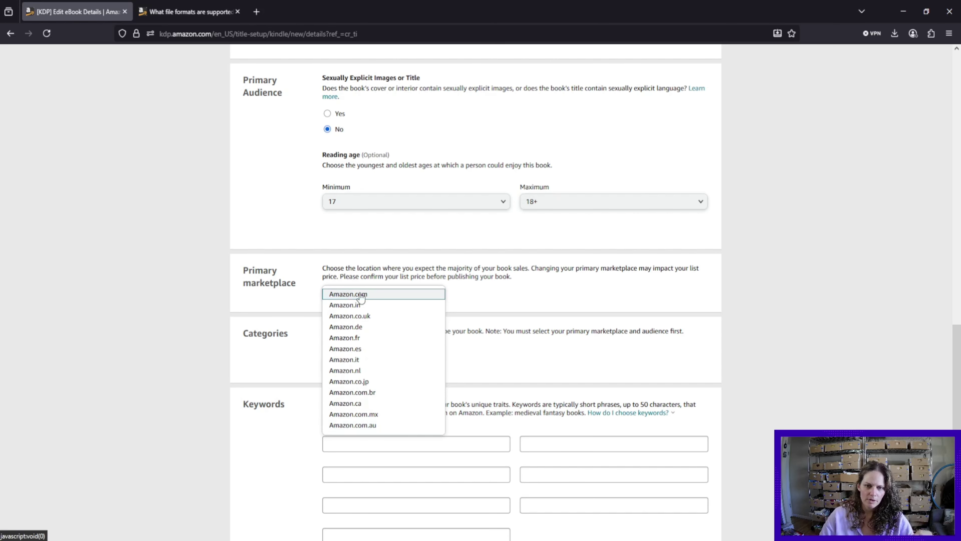
left_click(371, 294)
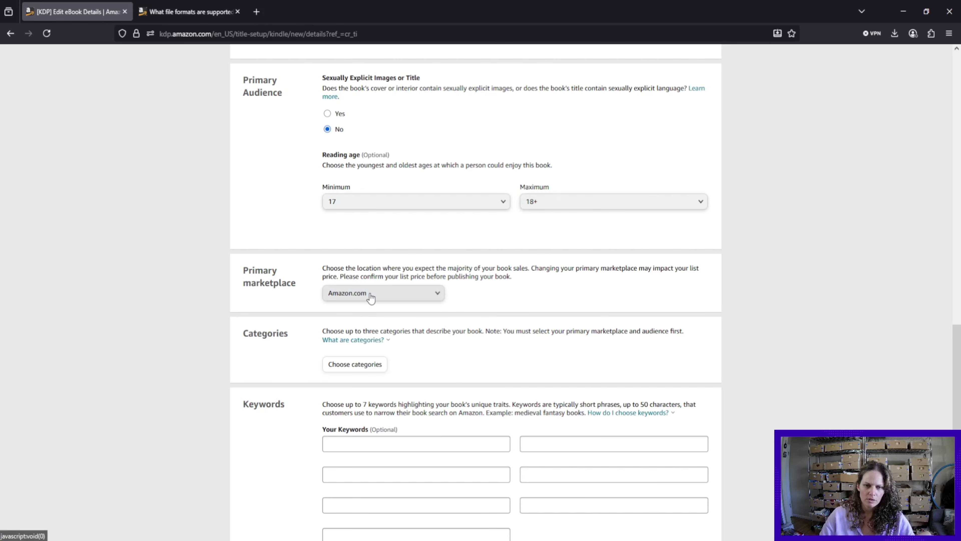
left_click(263, 373)
- Open the book's category selection, look through the available categories and choose Mystery, Thriller & Suspense
left_click(355, 364)
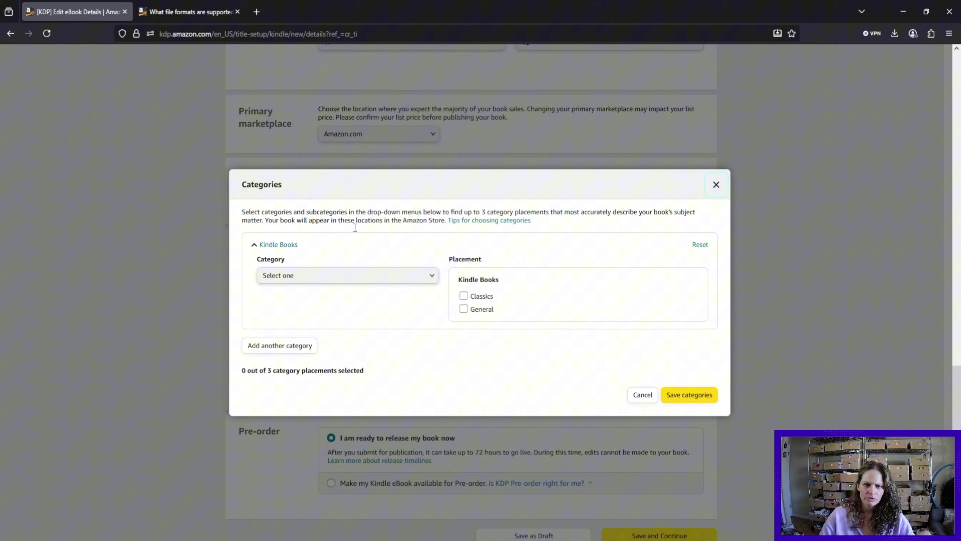
left_click(333, 280)
scroll(338, 365, "down", 5)
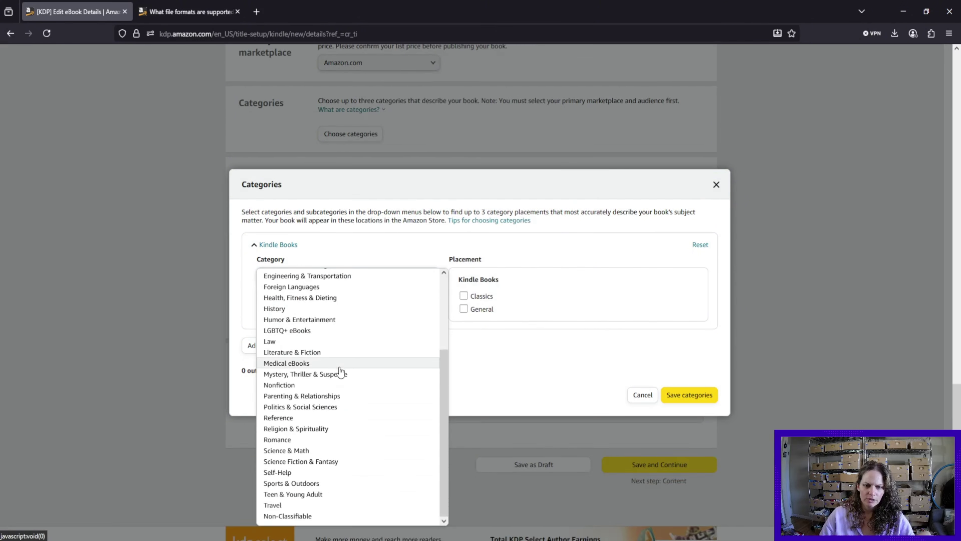
scroll(328, 428, "up", 4)
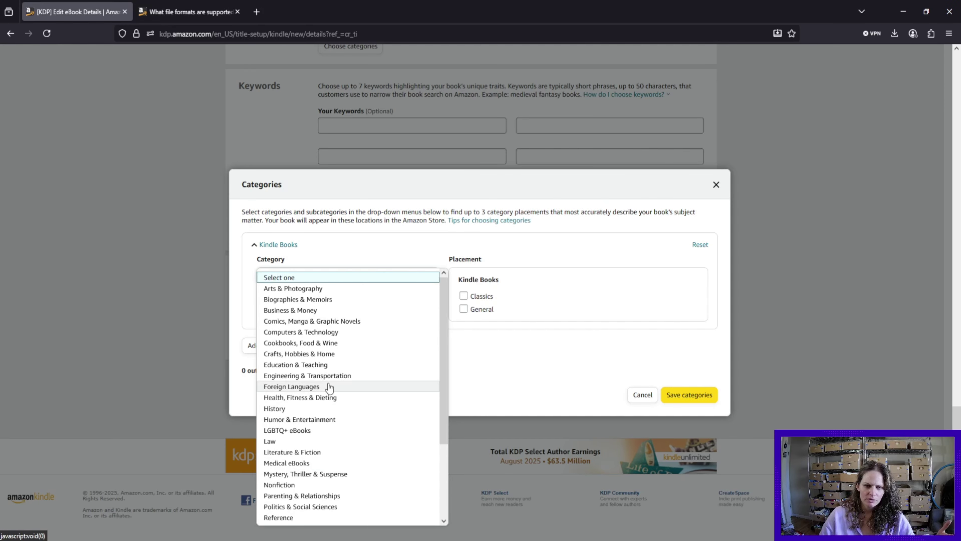
left_click(316, 475)
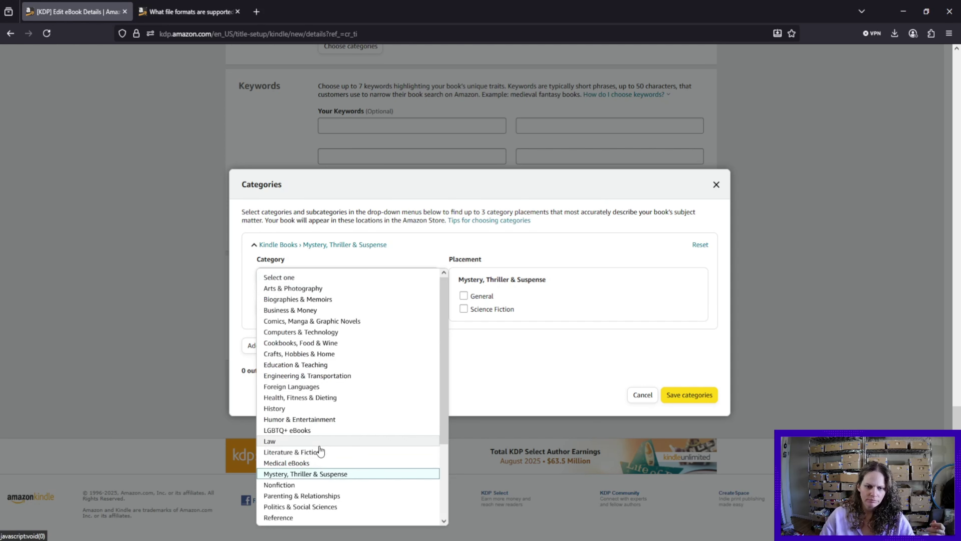
- Try Romance as the book's category and look through its subcategories and placements
scroll(318, 449, "up", 2)
scroll(314, 462, "down", 3)
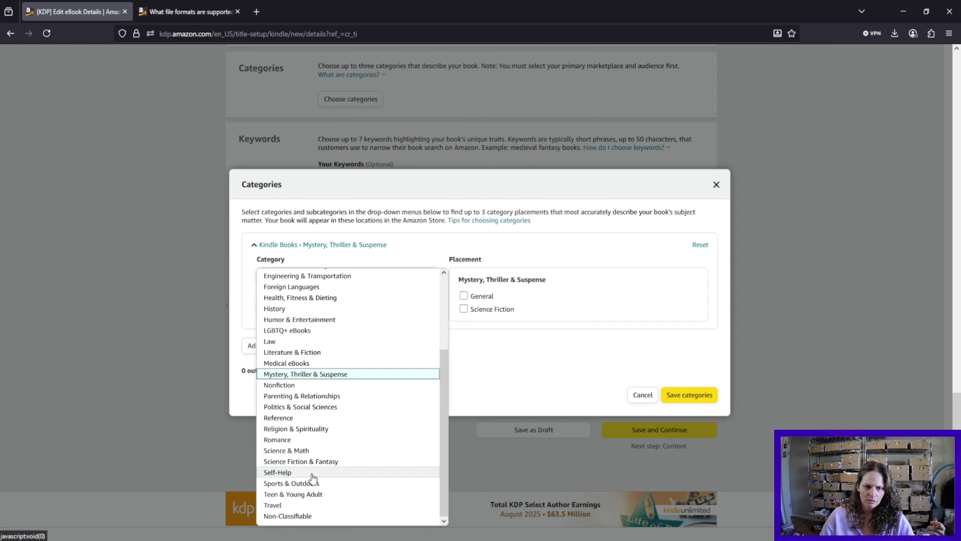
left_click(289, 439)
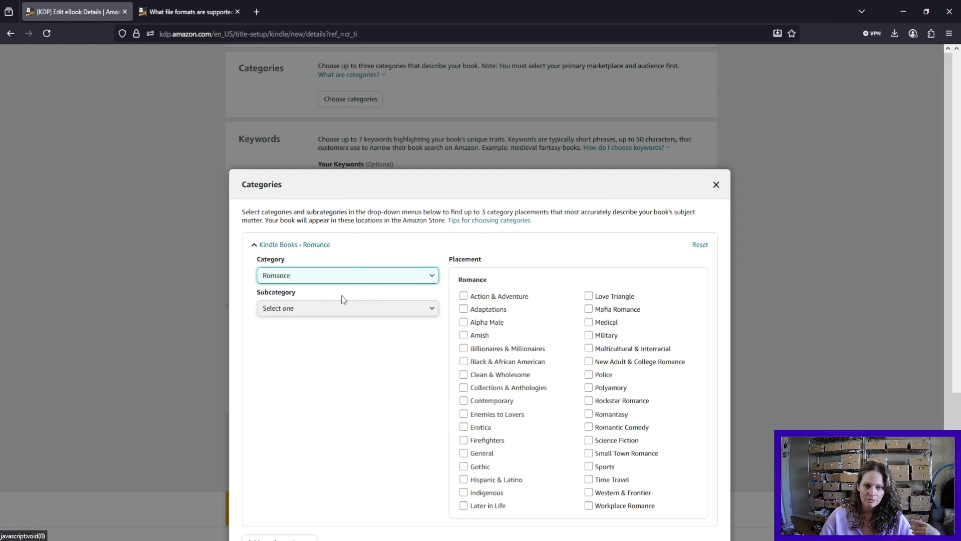
left_click(357, 309)
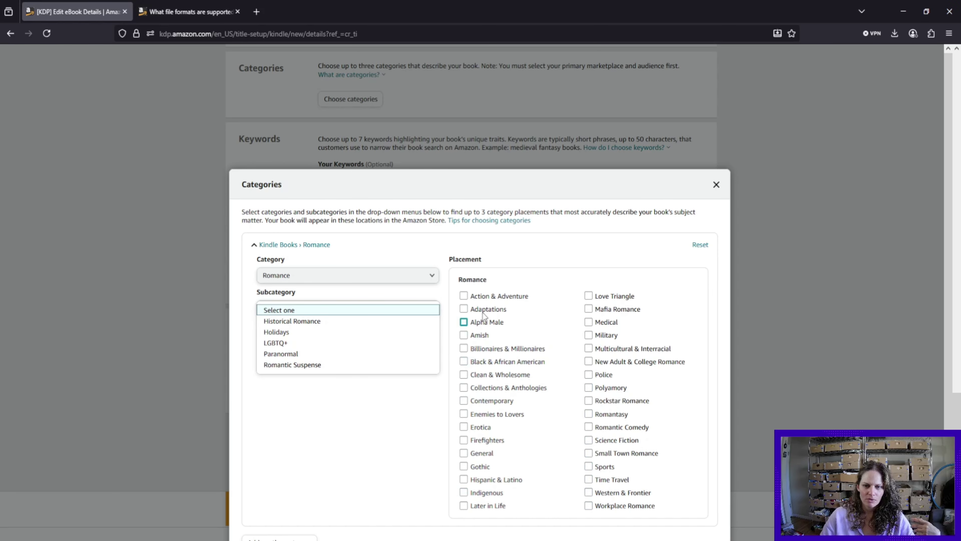
- Look through the category list again, try Teen & Young Adult and check its subcategories and placements
left_click(326, 278)
scroll(337, 423, "up", 2)
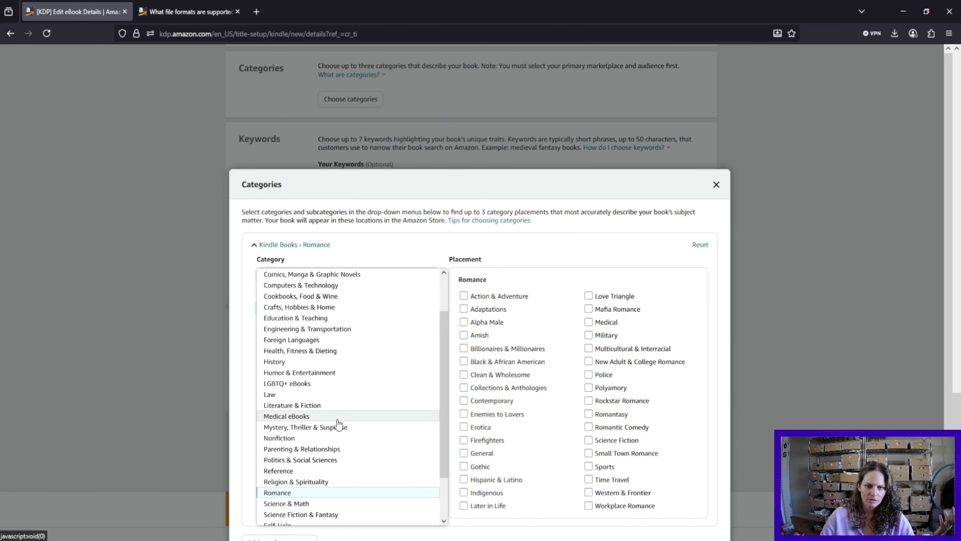
scroll(338, 424, "up", 1)
scroll(338, 424, "down", 3)
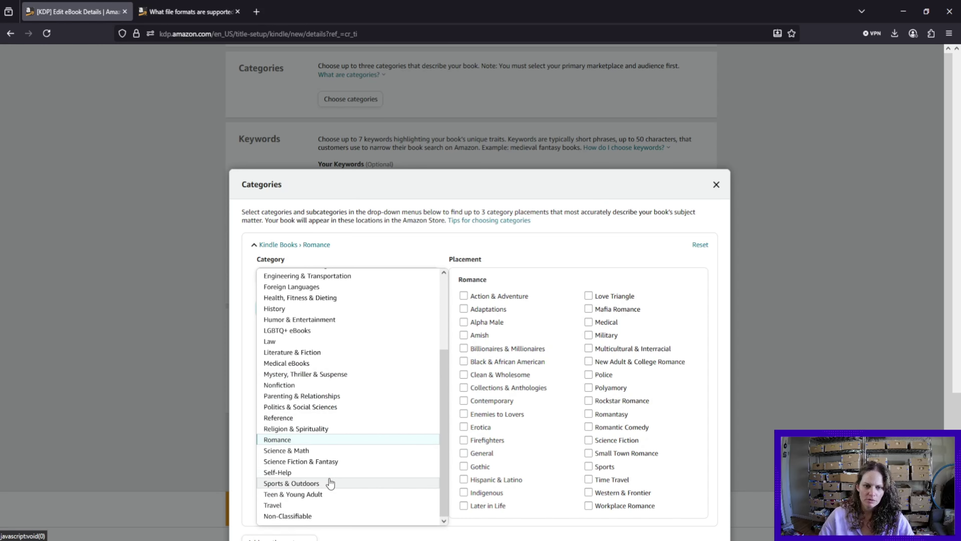
scroll(325, 393, "up", 3)
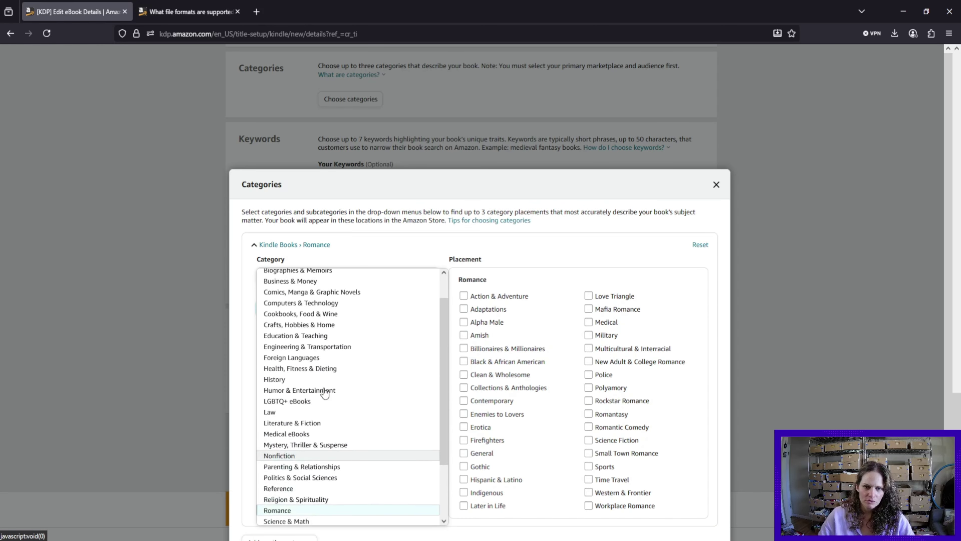
scroll(325, 393, "down", 3)
left_click(292, 506)
left_click(340, 308)
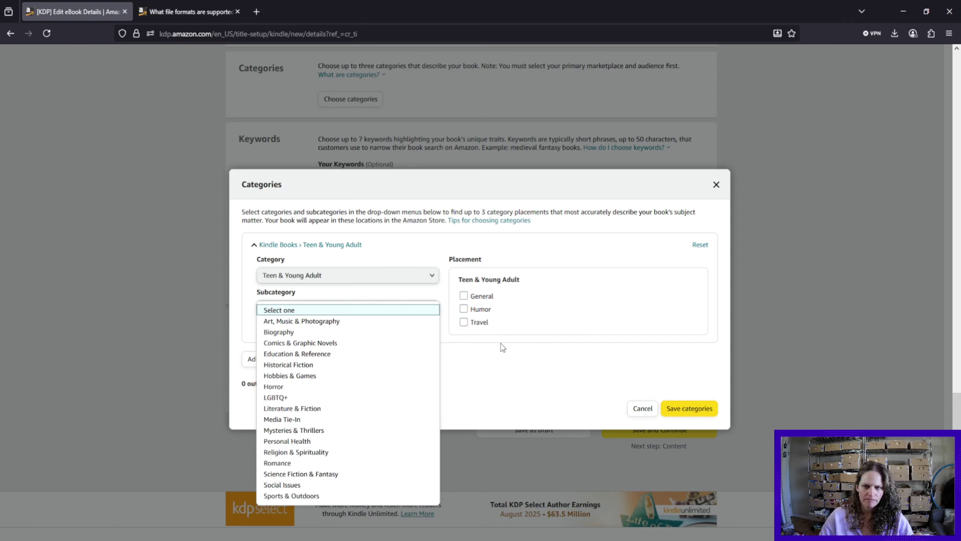
left_click(495, 371)
- Set the category to Mystery, Thriller & Suspense with the subcategory Mystery, and check which further subcategories it offers
left_click(357, 274)
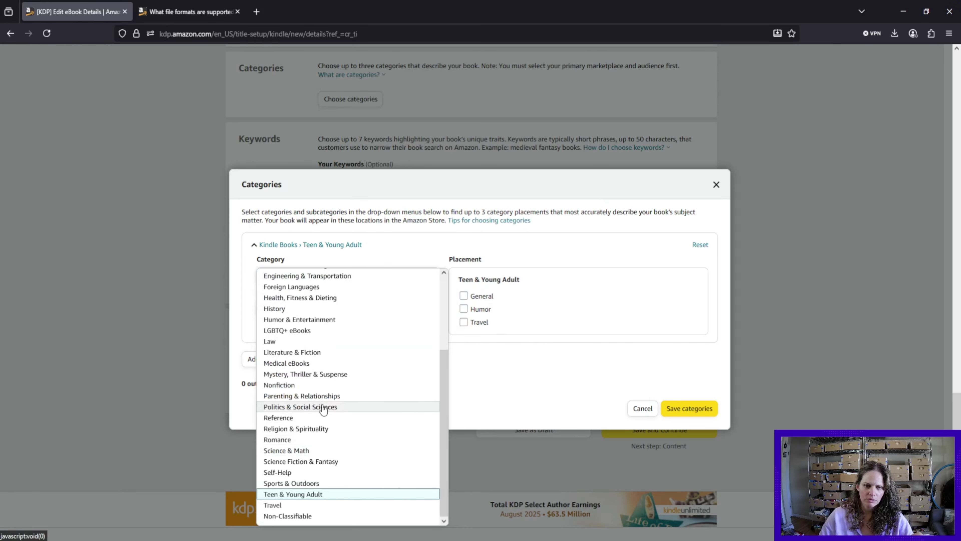
left_click(328, 375)
left_click(314, 308)
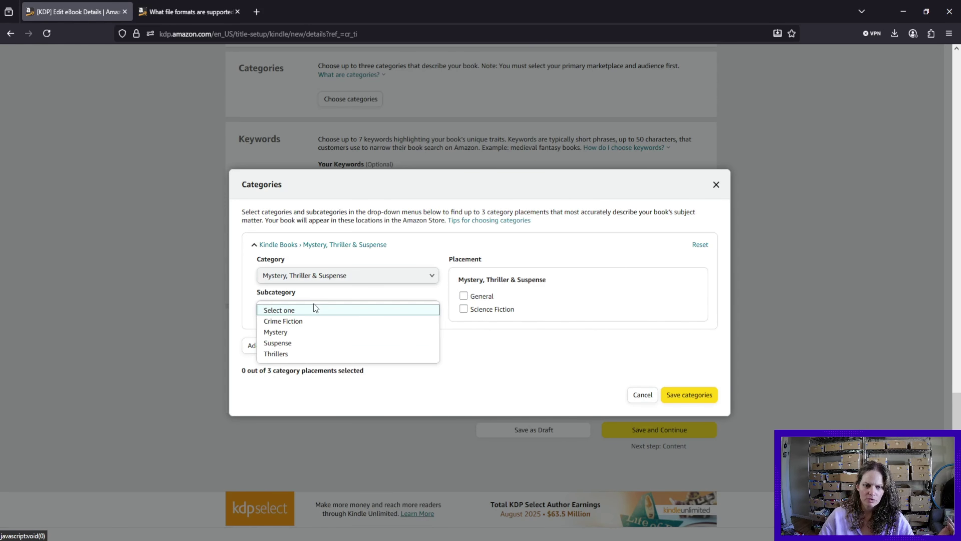
left_click(282, 332)
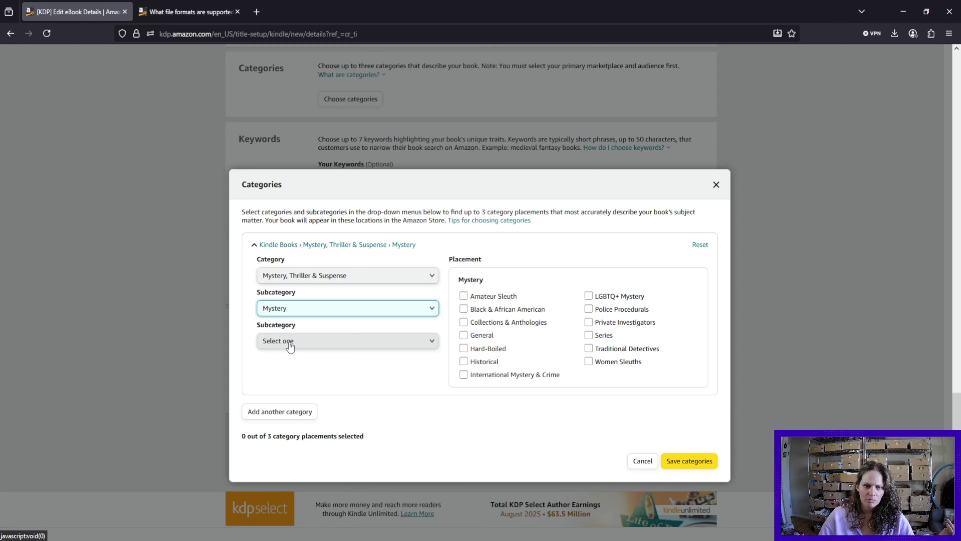
left_click(289, 343)
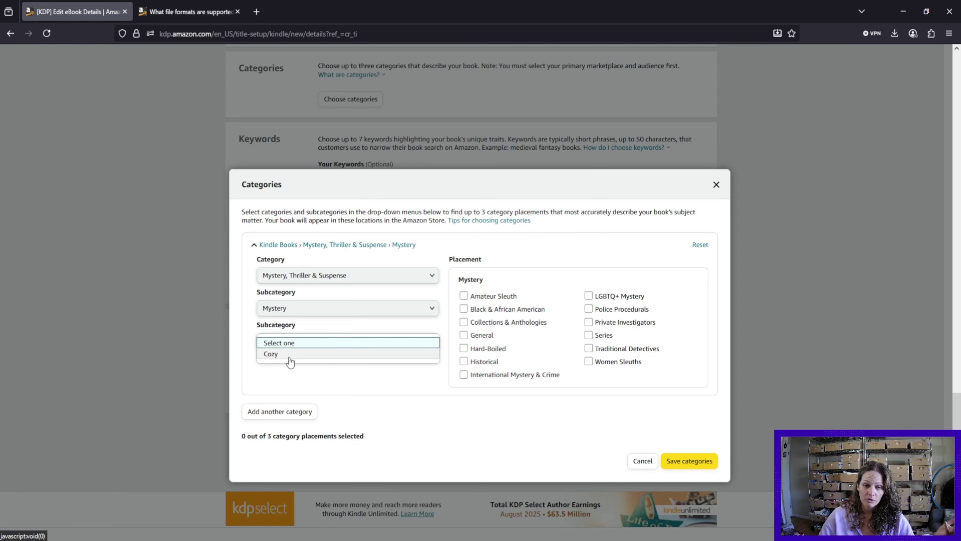
left_click(306, 375)
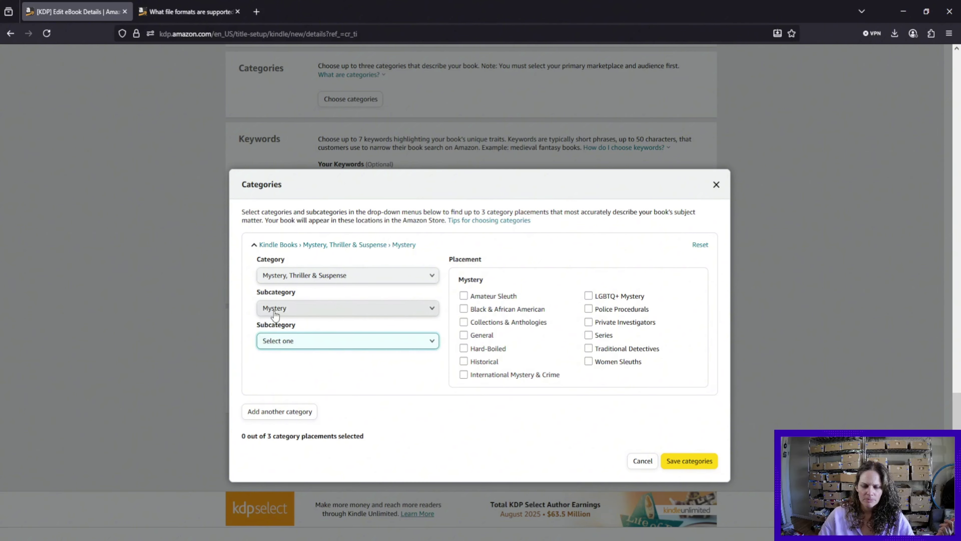
- Choose the Amateur Sleuth, Hard-Boiled and Police Procedurals placements and save the categories
left_click(463, 295)
left_click(463, 348)
left_click(589, 308)
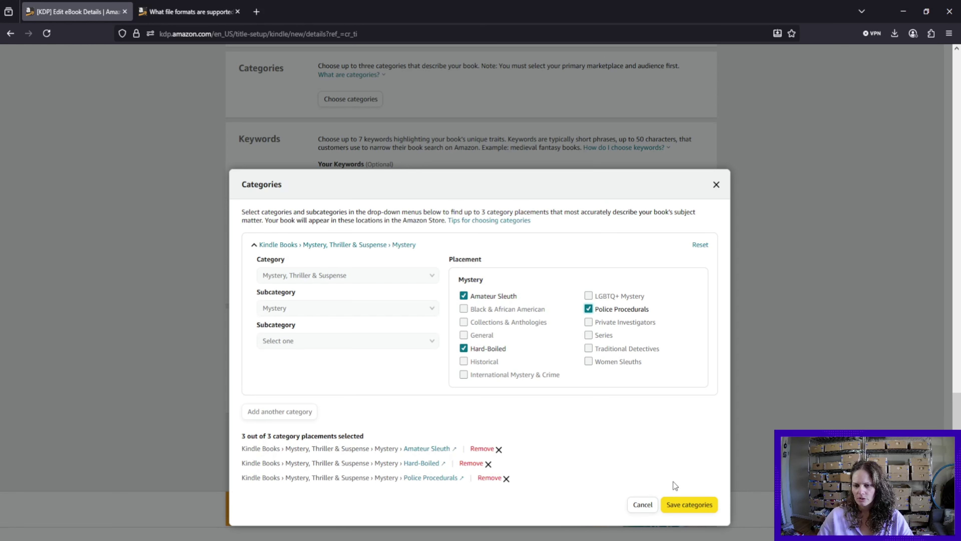
left_click(679, 505)
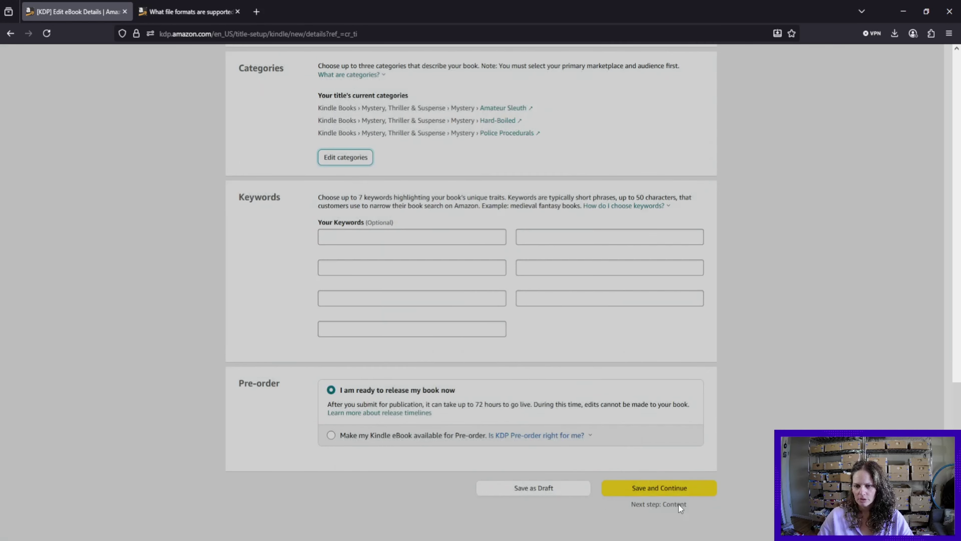
- Enter "haunted house mystery", "pet detectives" and "halloween stories" as the first three keywords, one per field
scroll(679, 505, "up", 3)
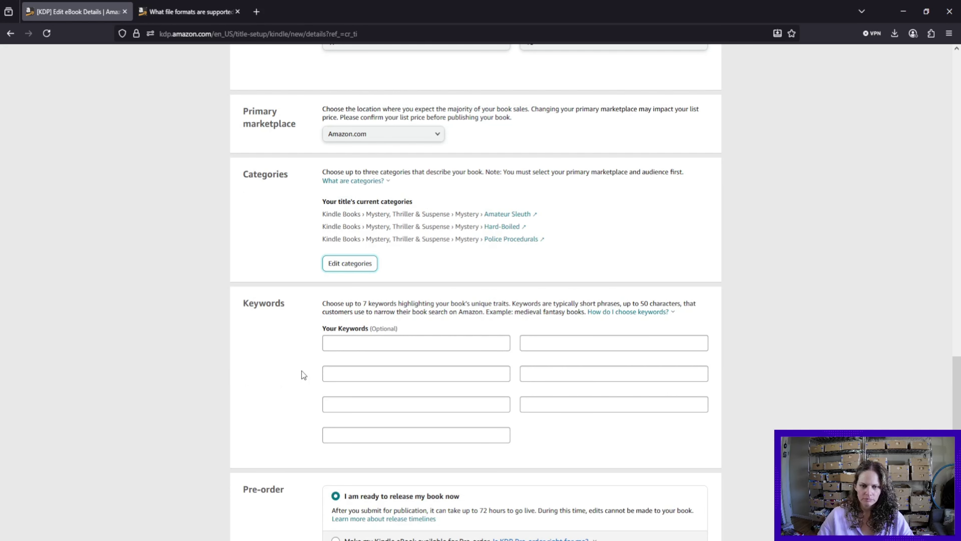
scroll(307, 371, "down", 3)
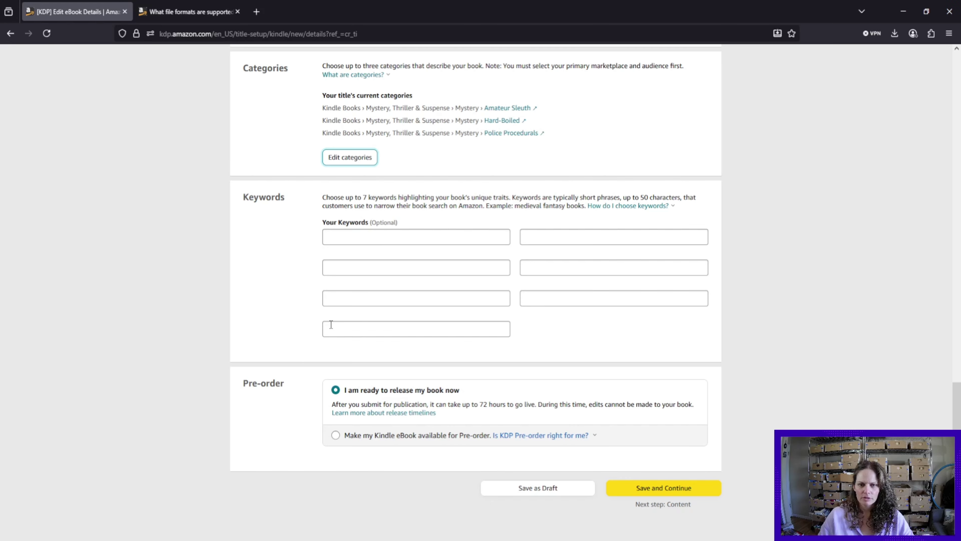
left_click(383, 237)
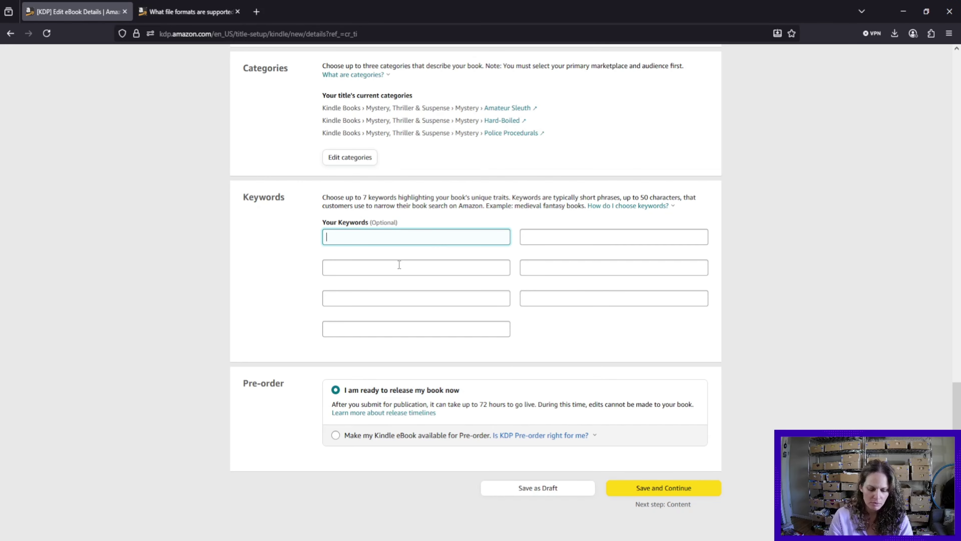
type("h")
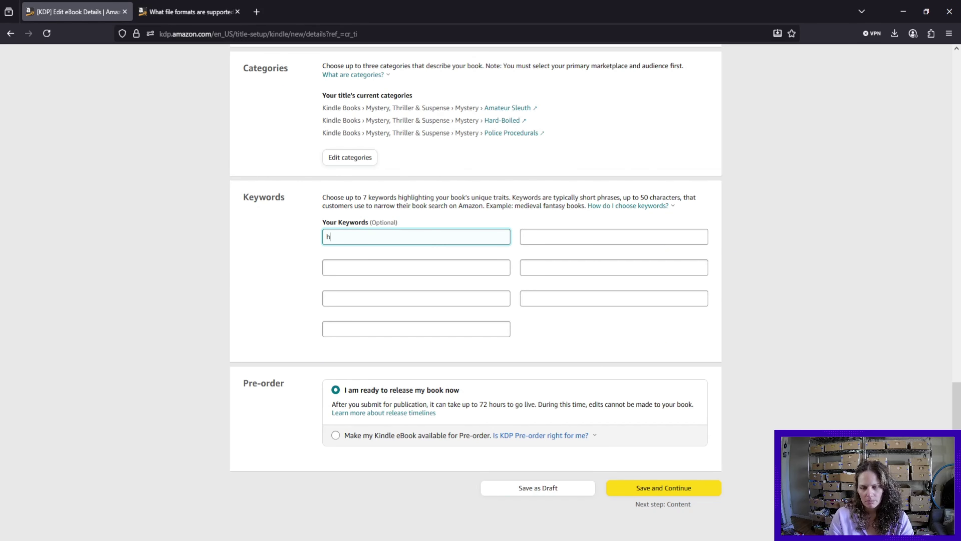
type("aunted house mystery")
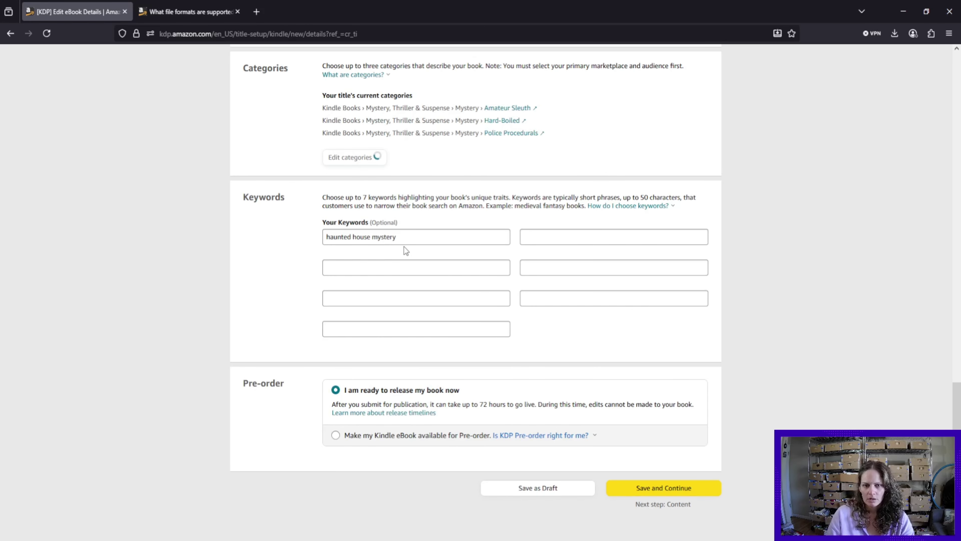
left_click(401, 265)
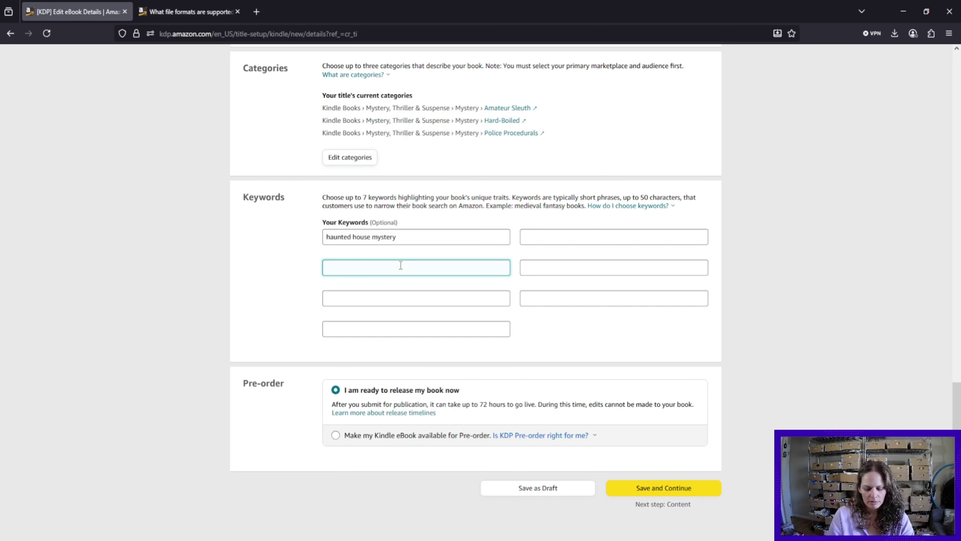
type("pet dete")
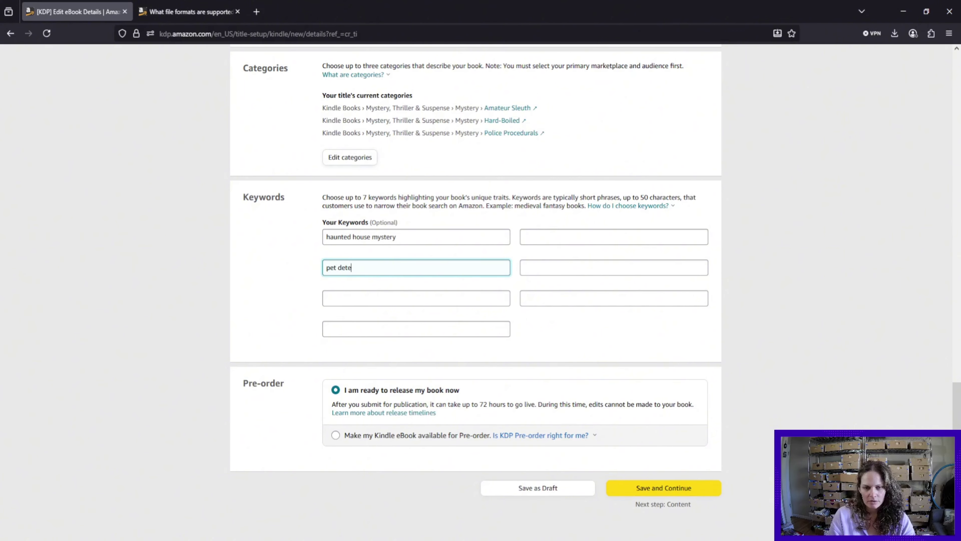
type("ctives")
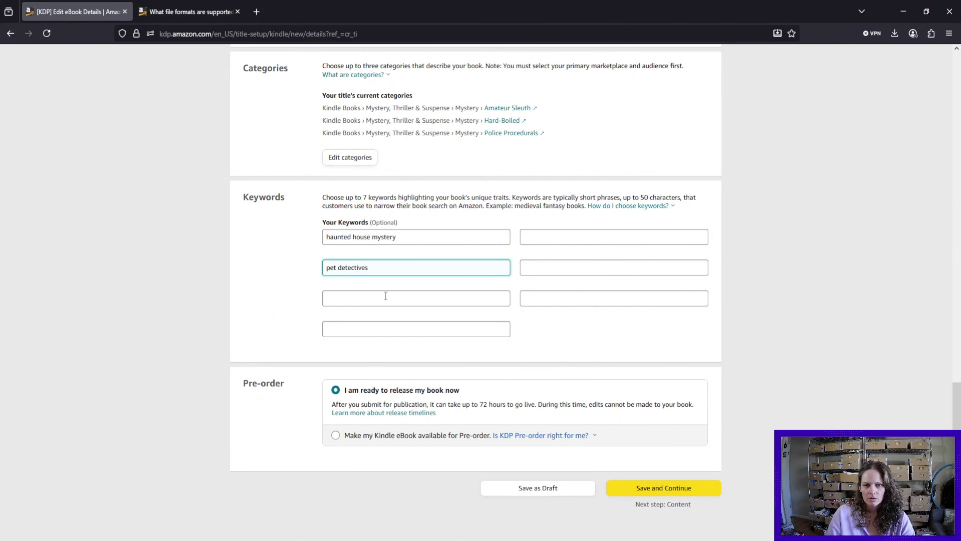
left_click(386, 295)
type("halloween")
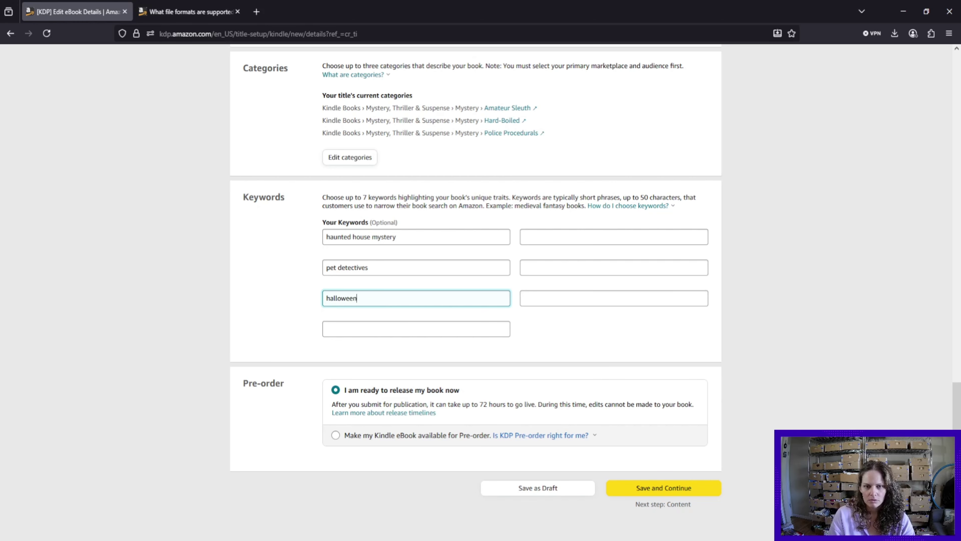
type(" stories")
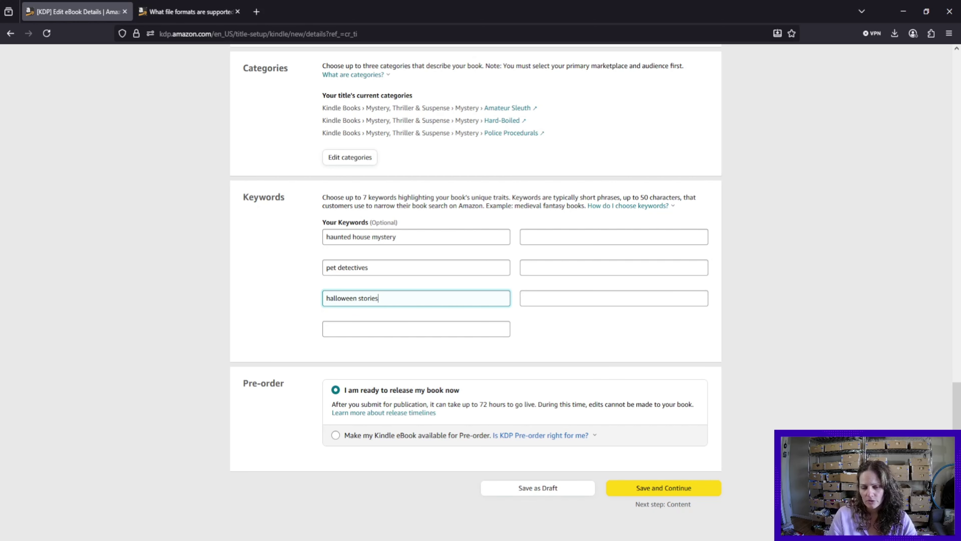
- Test the length of the "halloween stories" keyword field with a long run of the letter m, and delete those extra letters
type(" mmm")
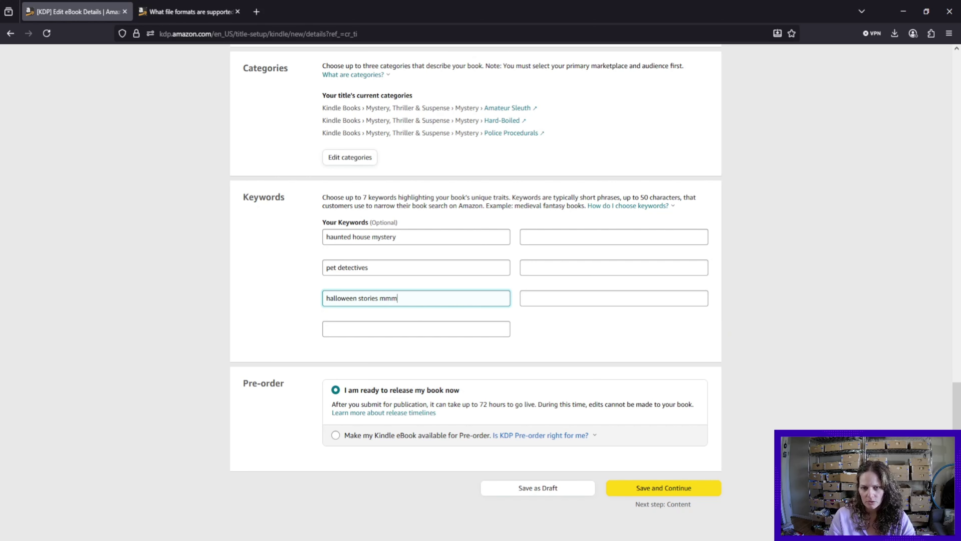
type("mmmmmmmmmmmmmmmmmmmmmmmmmmmmmmmmmmmmmmmmmmmmmmmmmmmmmm")
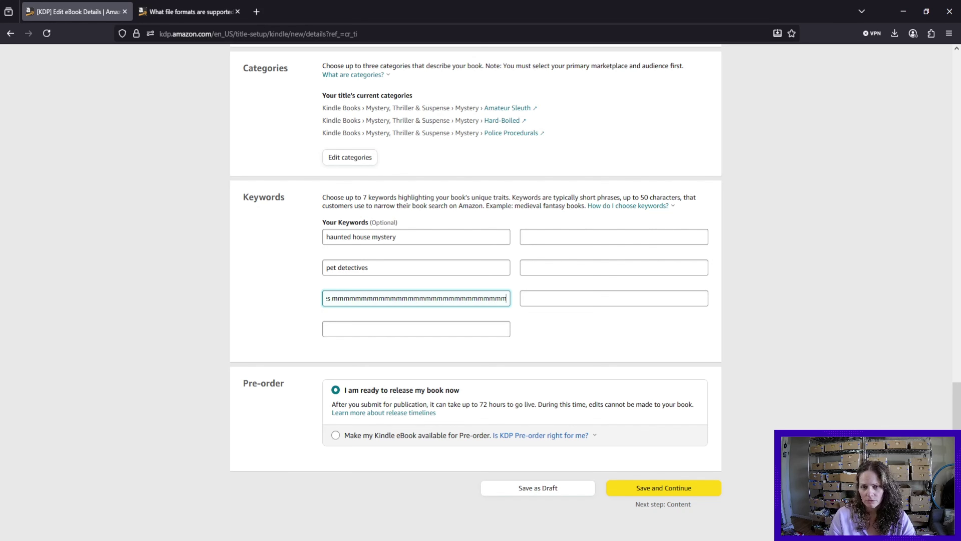
key("BackSpace")
key("BackSpace")
key("BackSpace")
key("BackSpace")
key("BackSpace")
key("BackSpace")
key("BackSpace")
key("BackSpace")
key("BackSpace")
key("BackSpace")
key("BackSpace")
key("BackSpace")
key("BackSpace")
key("BackSpace")
key("BackSpace")
key("BackSpace")
key("BackSpace")
key("BackSpace")
key("BackSpace")
key("BackSpace")
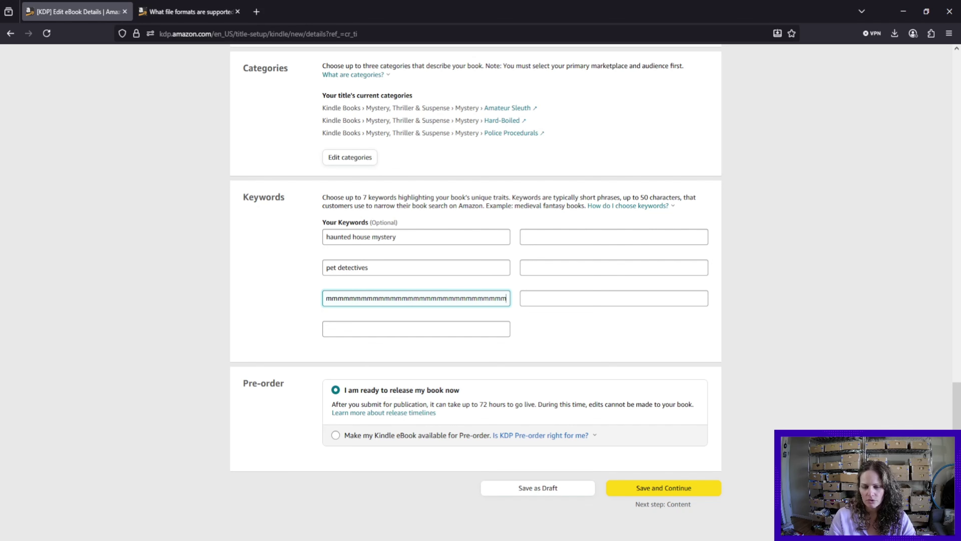
key("BackSpace")
key("BackSpace")
key("BackSpace")
key("BackSpace")
key("BackSpace")
key("BackSpace")
key("BackSpace")
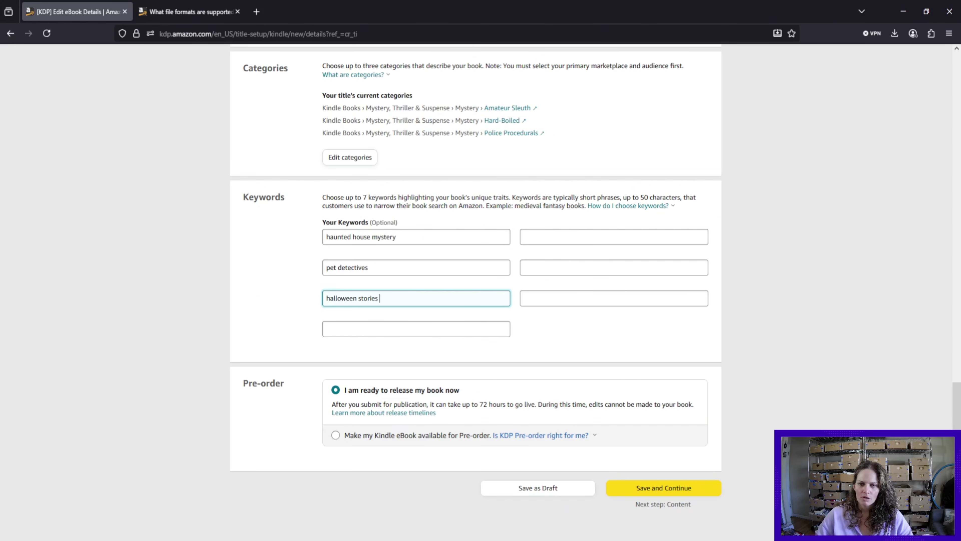
- Save the eBook details to continue to the content stage, and upload doghouse.docx as the manuscript
scroll(159, 322, "down", 3)
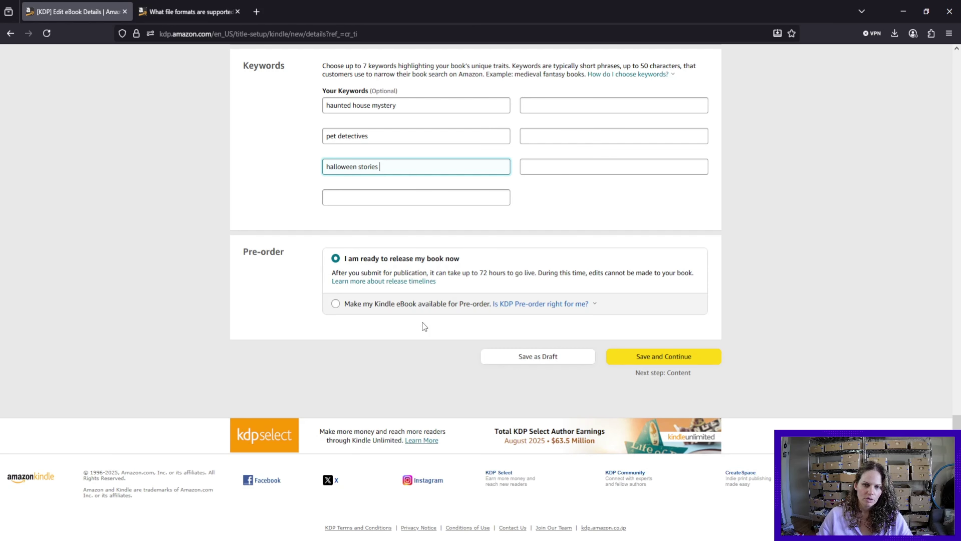
left_click(641, 356)
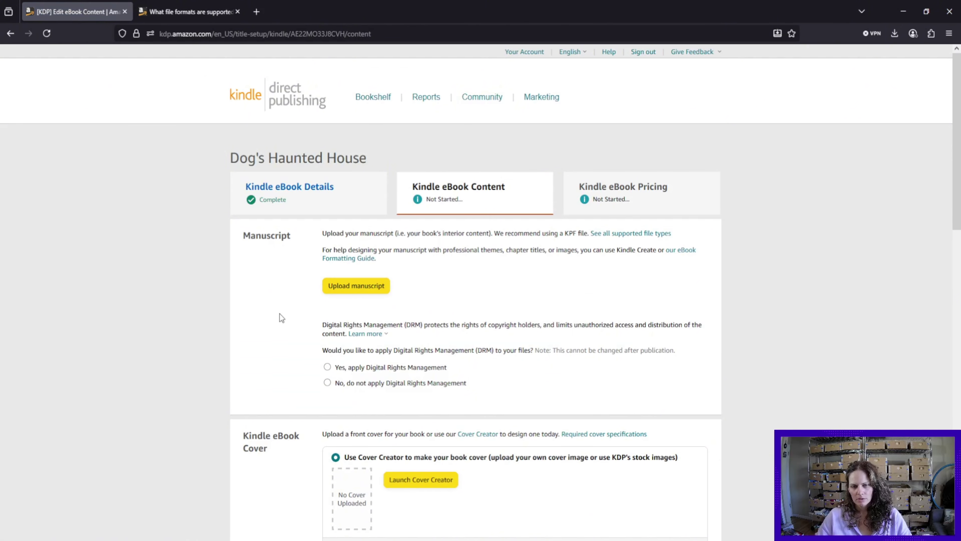
scroll(280, 314, "down", 1)
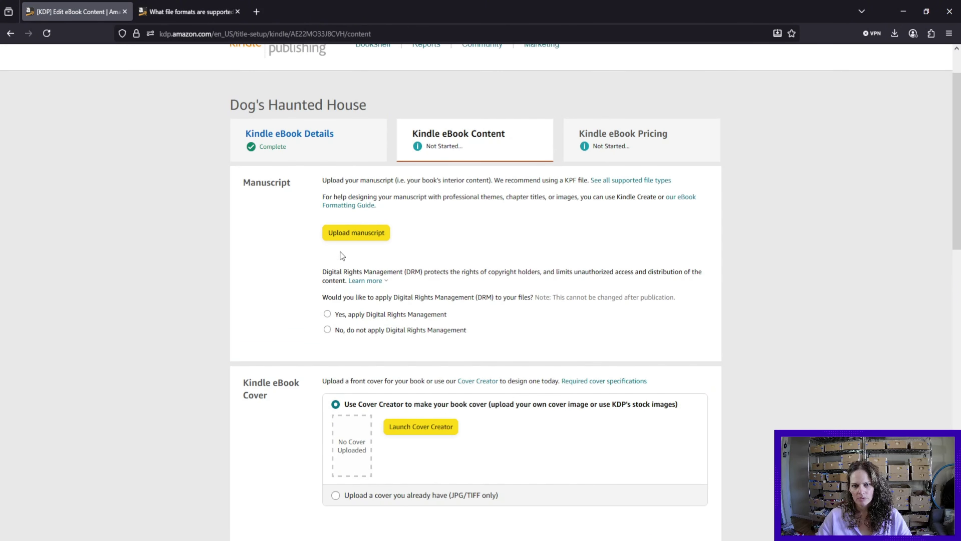
left_click(356, 232)
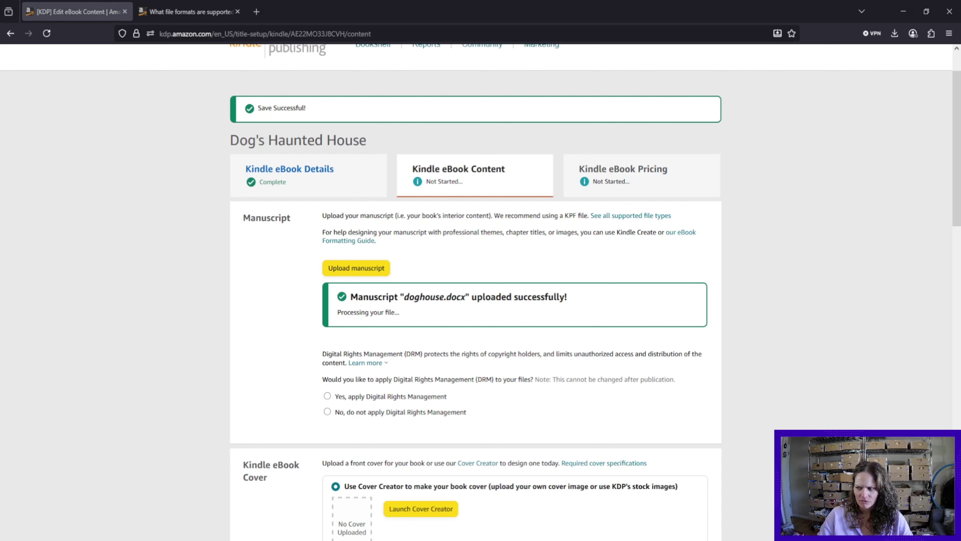
- Open the help page on supported eBook manuscript file types and read through the listed formats
left_click(609, 215)
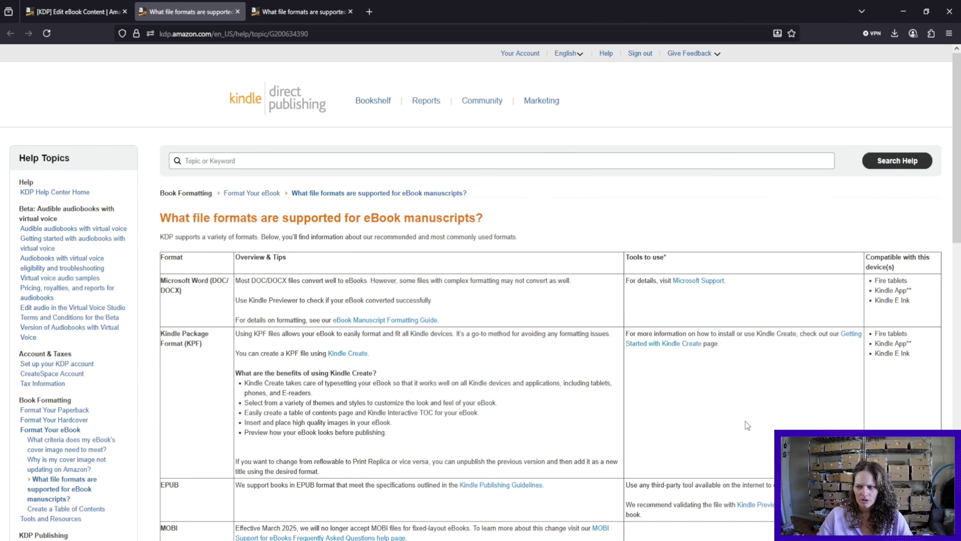
scroll(700, 397, "down", 3)
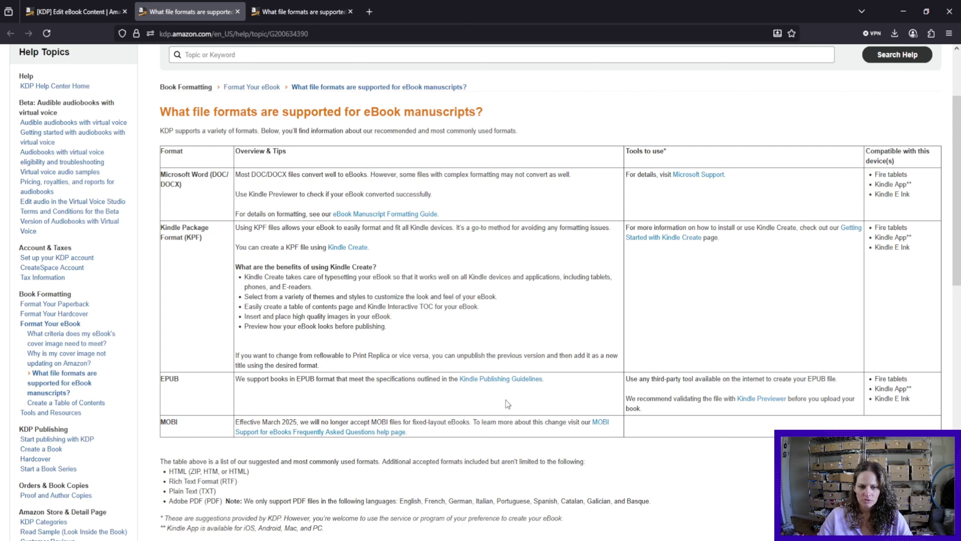
scroll(374, 367, "down", 3)
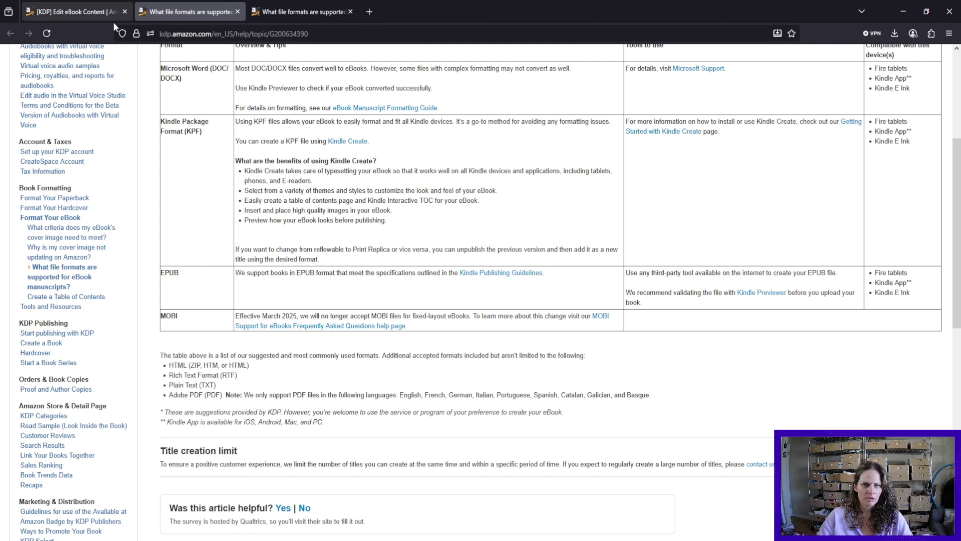
- Return to the eBook content page, apply Digital Rights Management to the manuscript, and choose to upload an existing cover
left_click(93, 18)
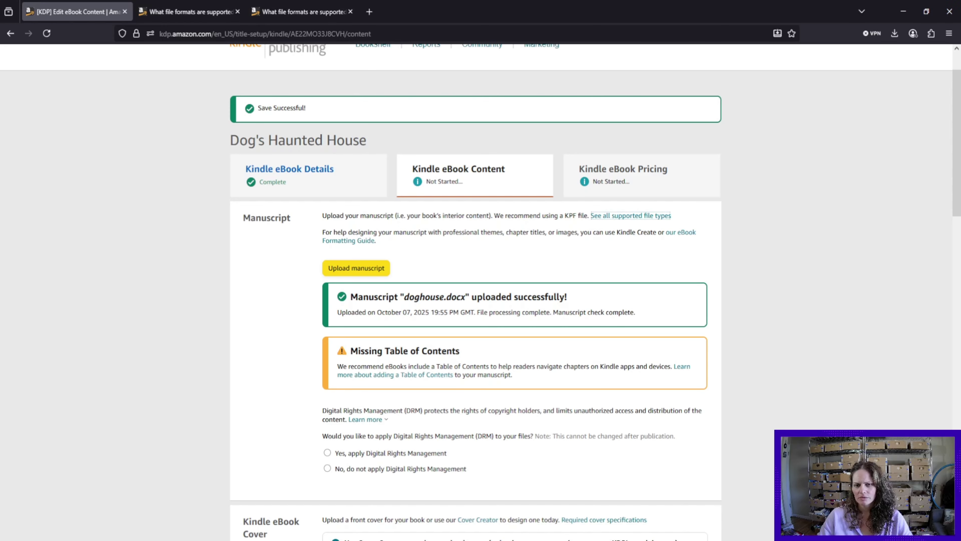
scroll(332, 343, "down", 3)
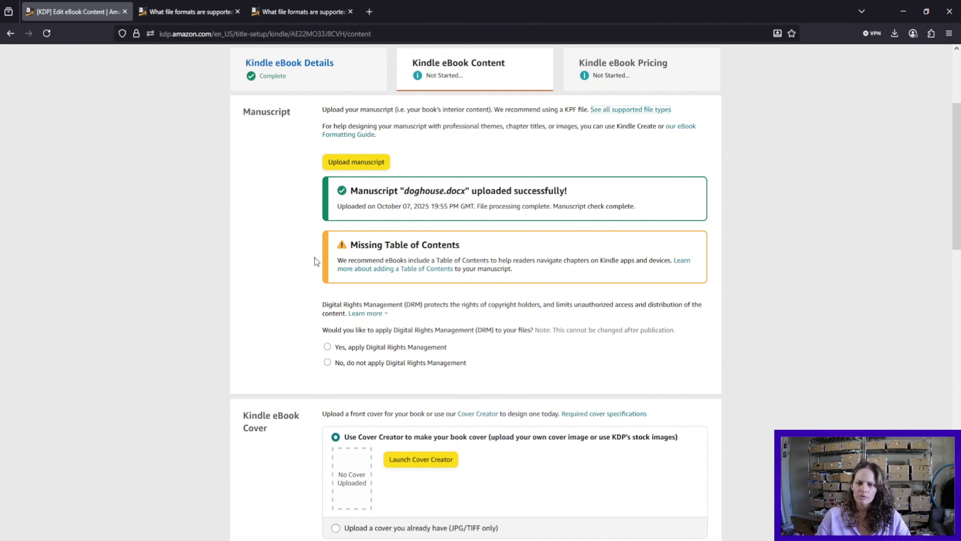
scroll(446, 313, "down", 2)
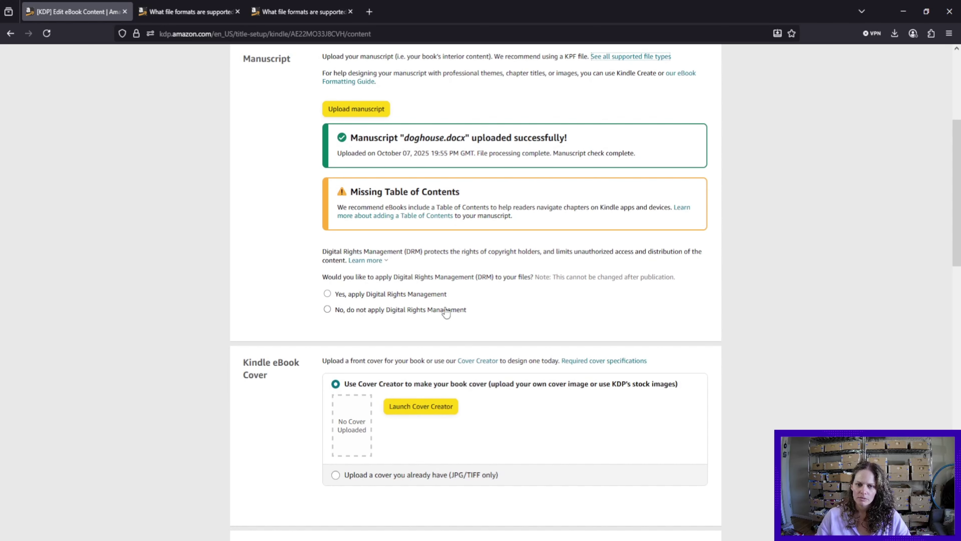
scroll(446, 313, "up", 2)
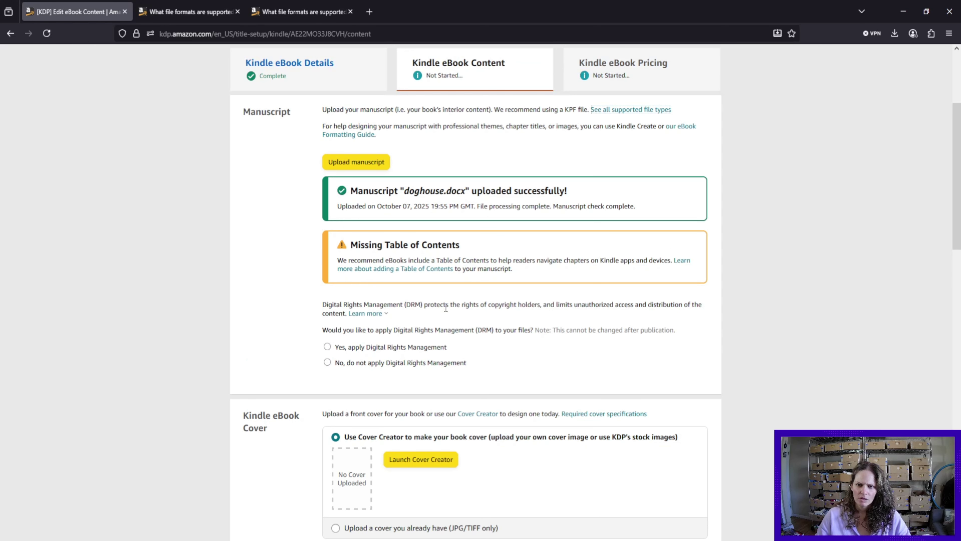
scroll(446, 309, "down", 4)
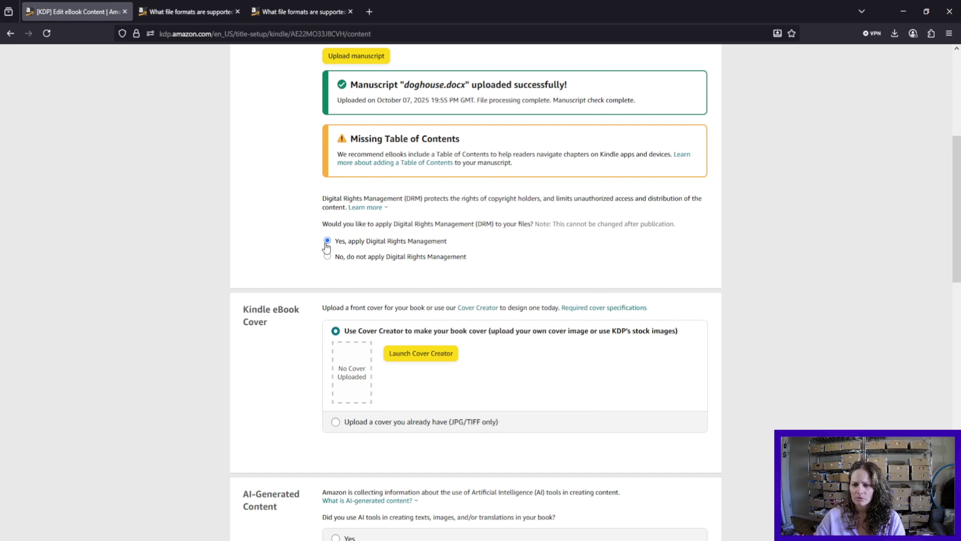
left_click(356, 207)
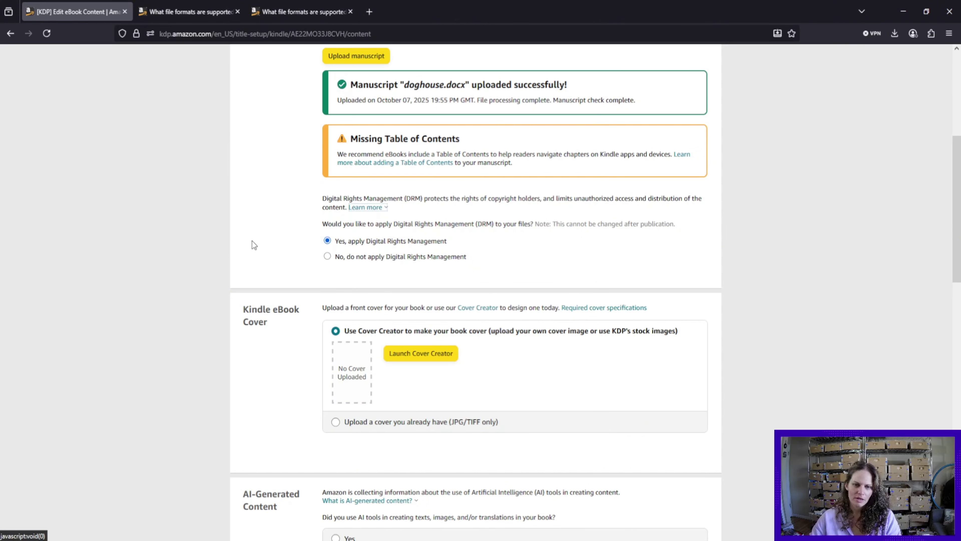
scroll(253, 242, "down", 3)
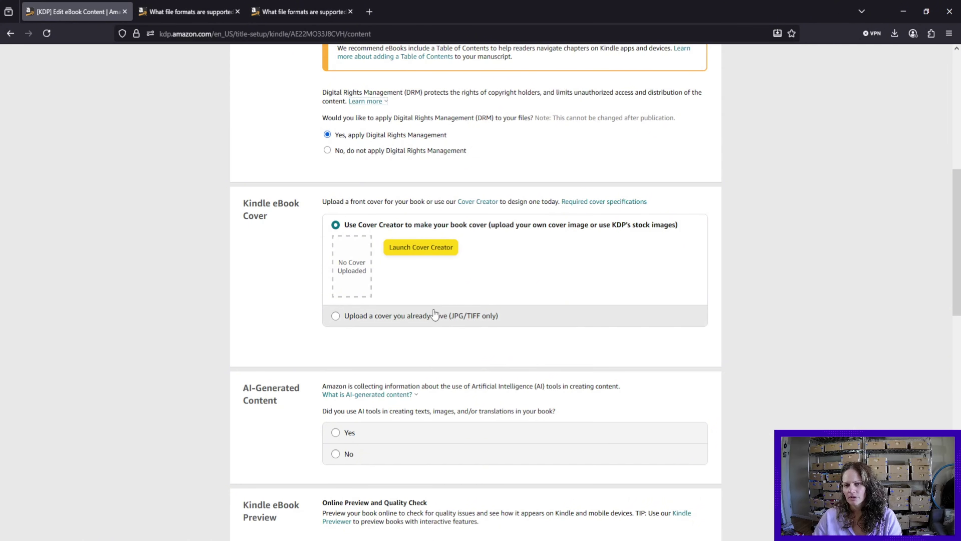
left_click(333, 316)
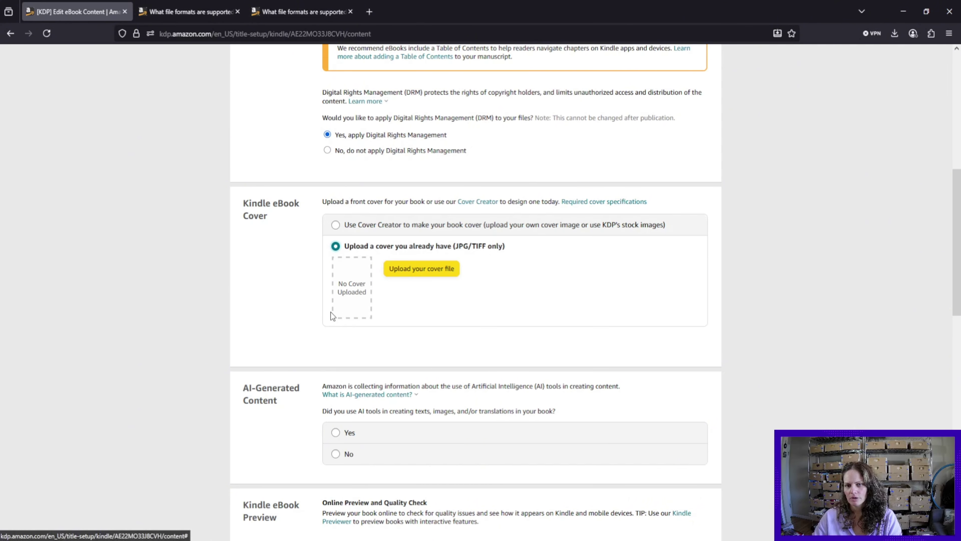
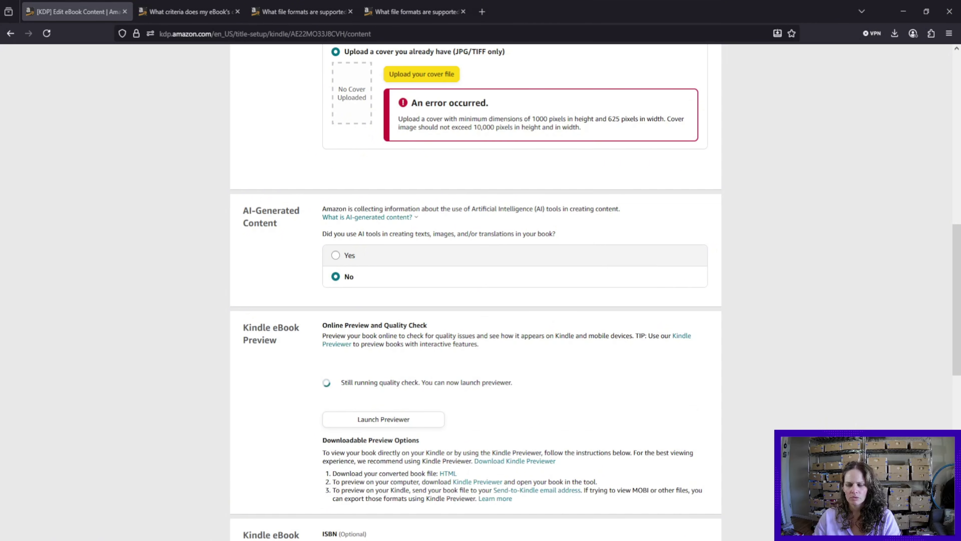
- Launch the online previewer for the eBook and page through the manuscript in the Tablet view
left_click(351, 421)
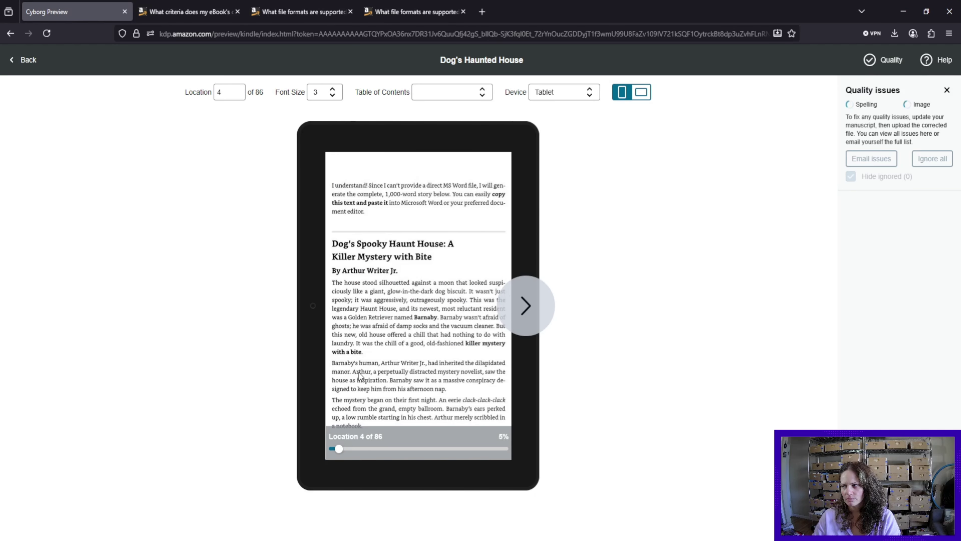
left_click(558, 93)
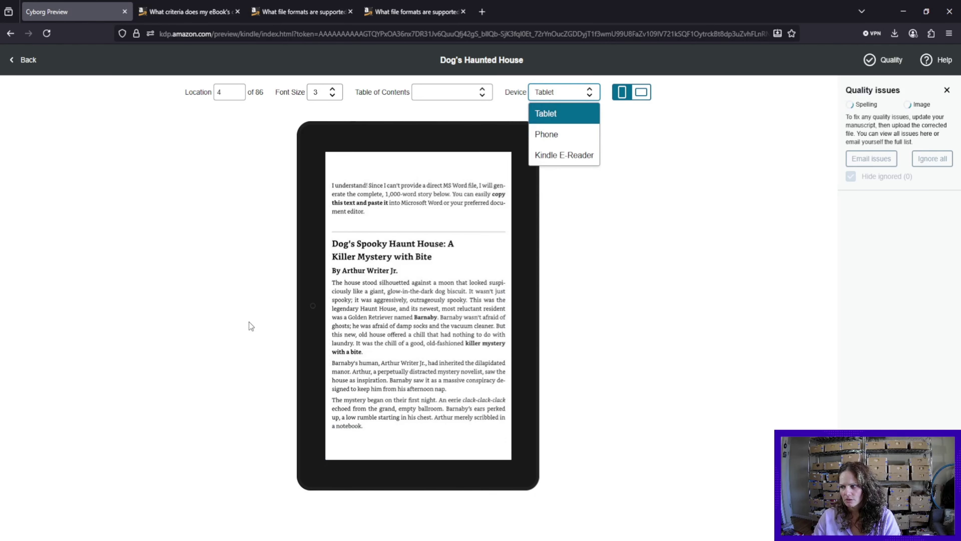
left_click(588, 301)
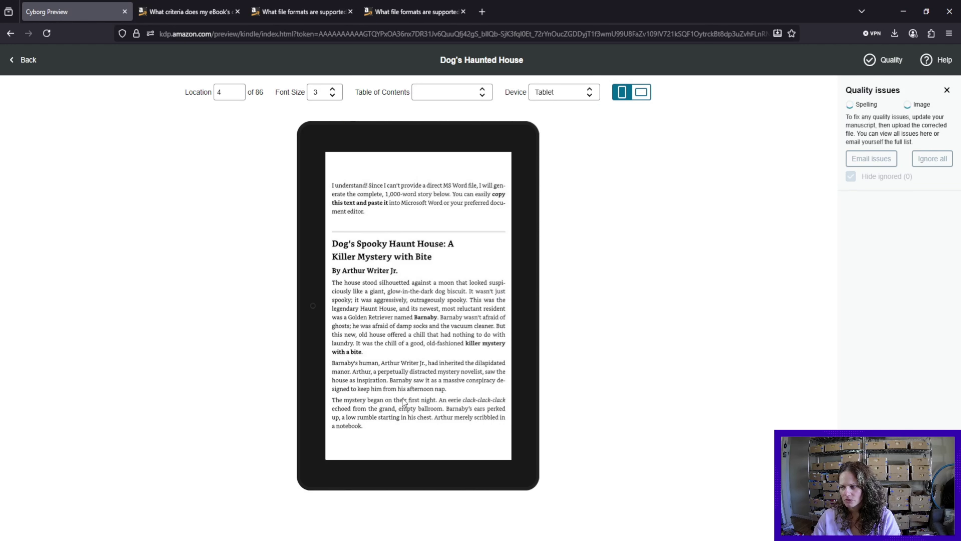
left_click(519, 305)
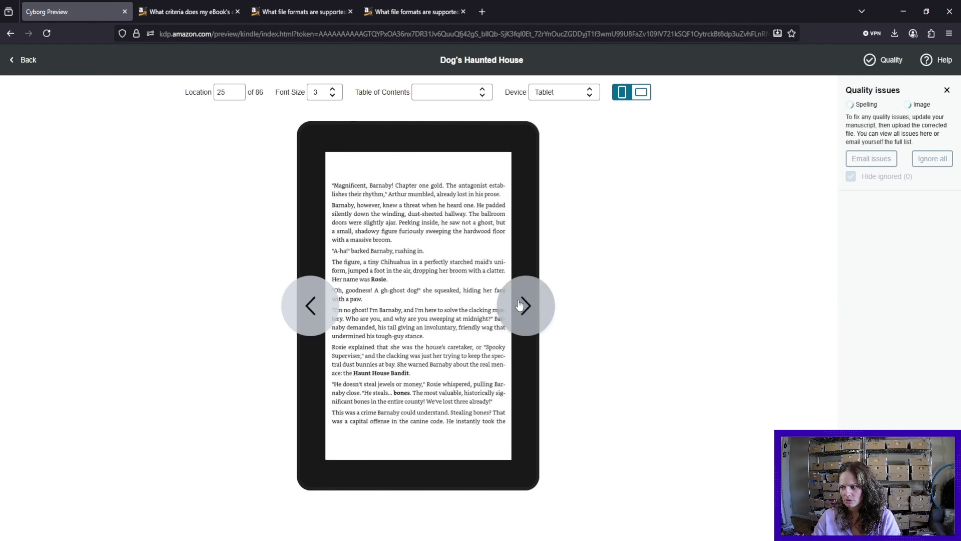
left_click(519, 305)
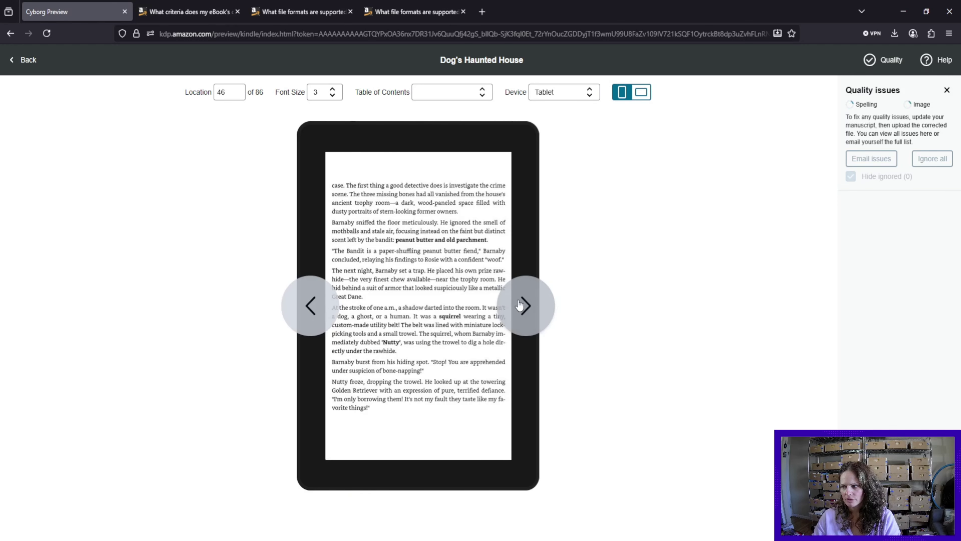
left_click(520, 305)
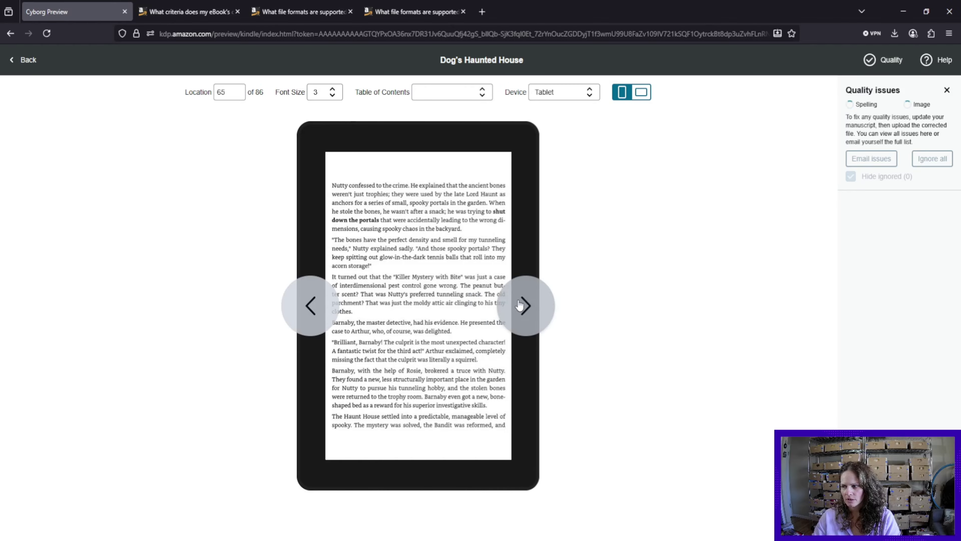
left_click(520, 305)
left_click(312, 305)
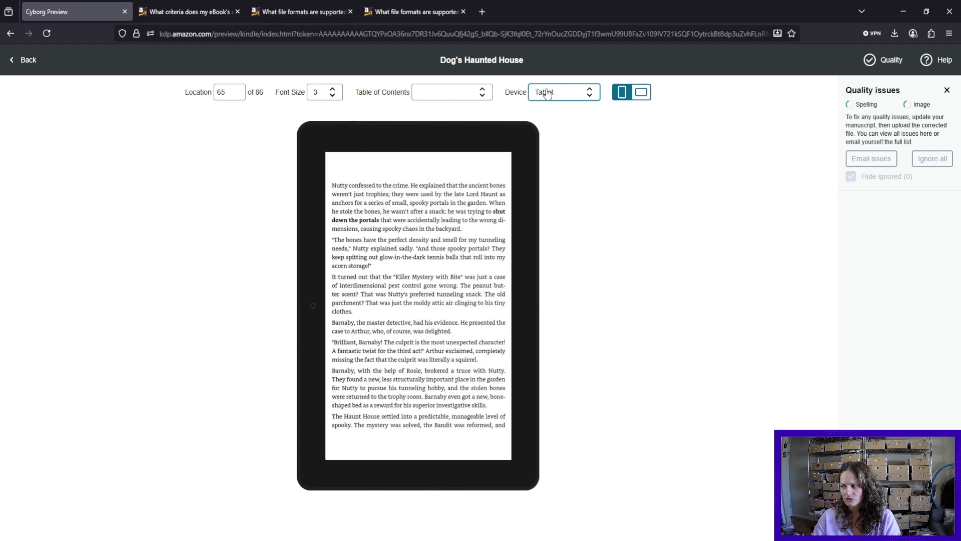
- Preview the manuscript as Phone and as Kindle E-Reader, paging through the final pages in the E-Reader view
left_click(547, 94)
left_click(546, 134)
left_click(564, 92)
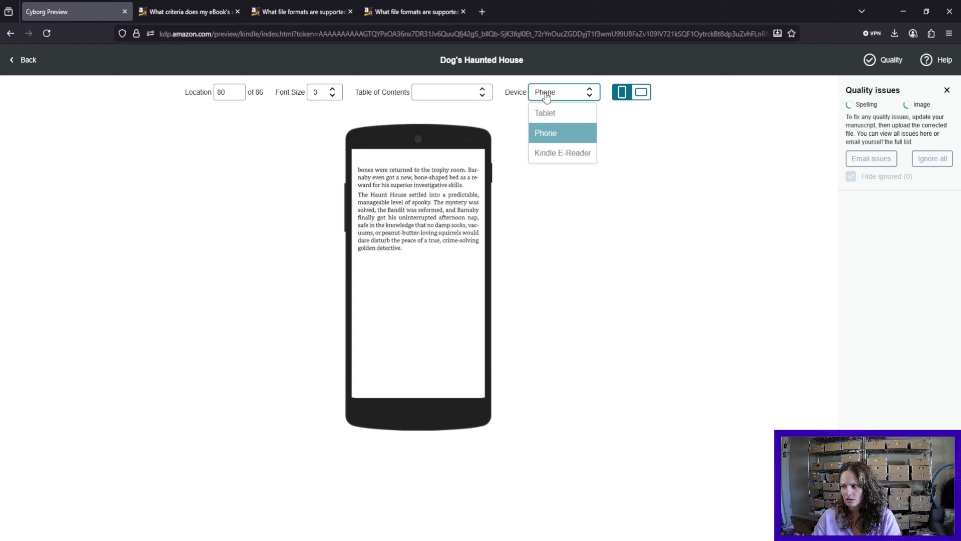
left_click(538, 156)
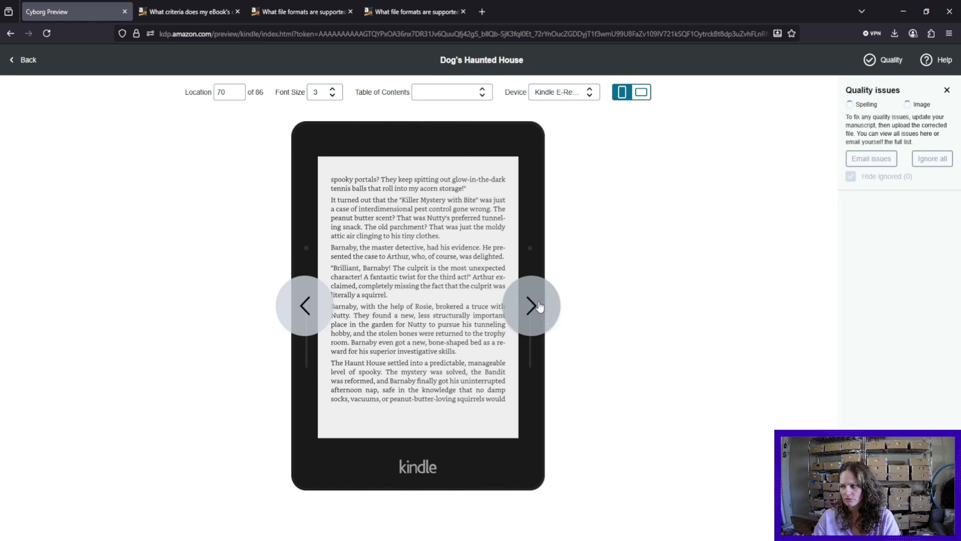
left_click(534, 305)
left_click(306, 306)
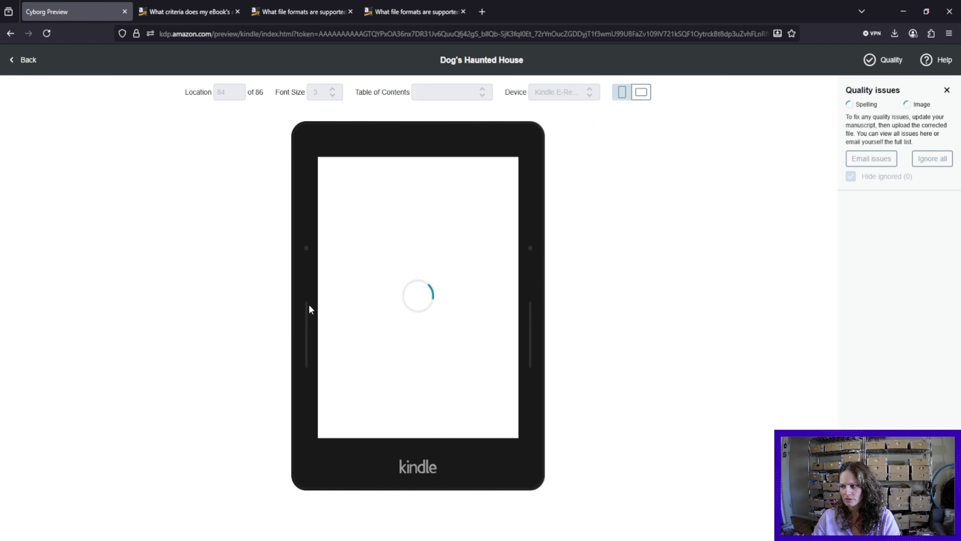
left_click(308, 307)
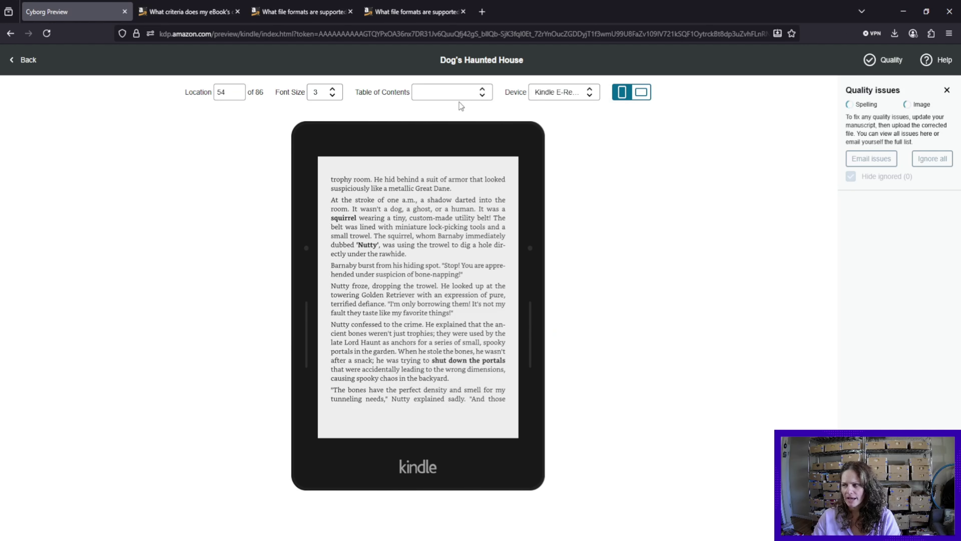
- Check the preview's table of contents entries, and compare the book's first page on Kindle E-Reader and Phone
left_click(480, 95)
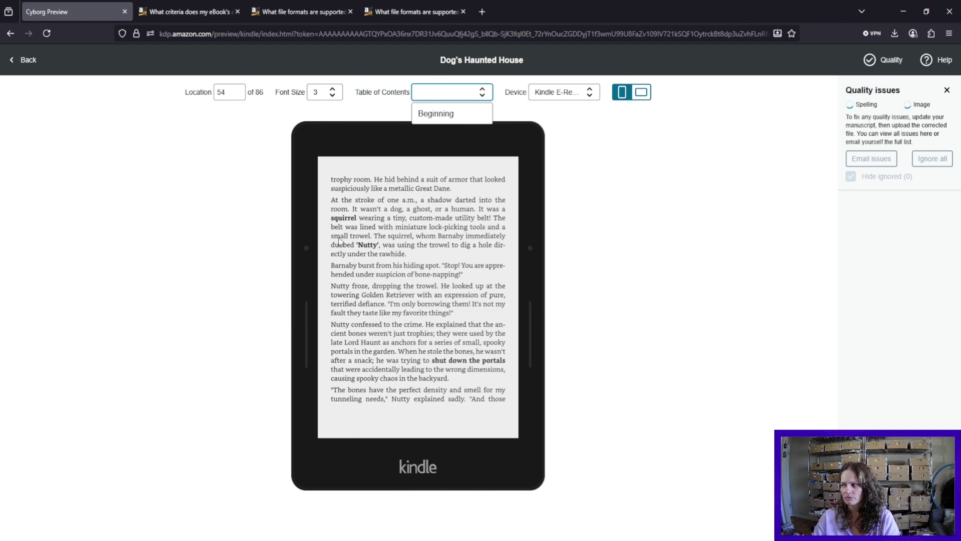
left_click(217, 265)
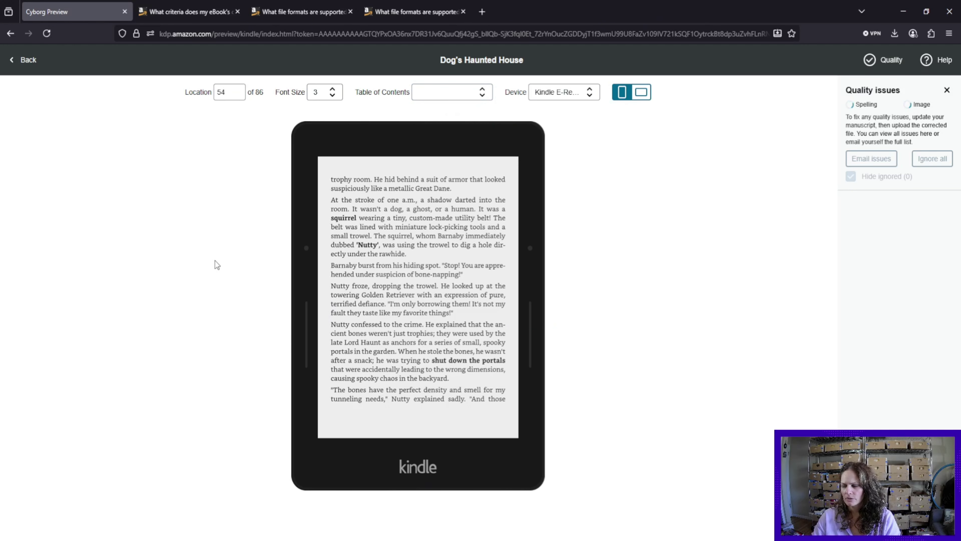
left_click(297, 319)
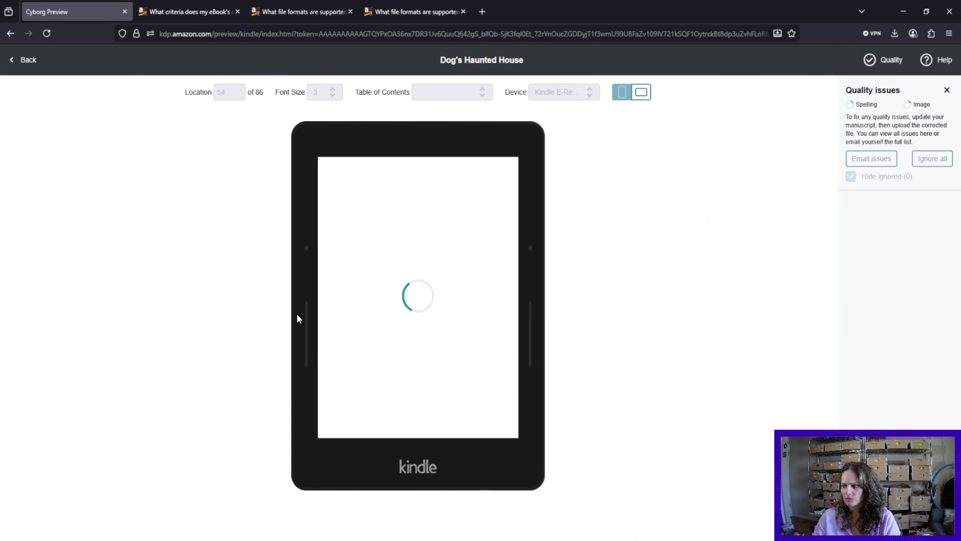
left_click(297, 319)
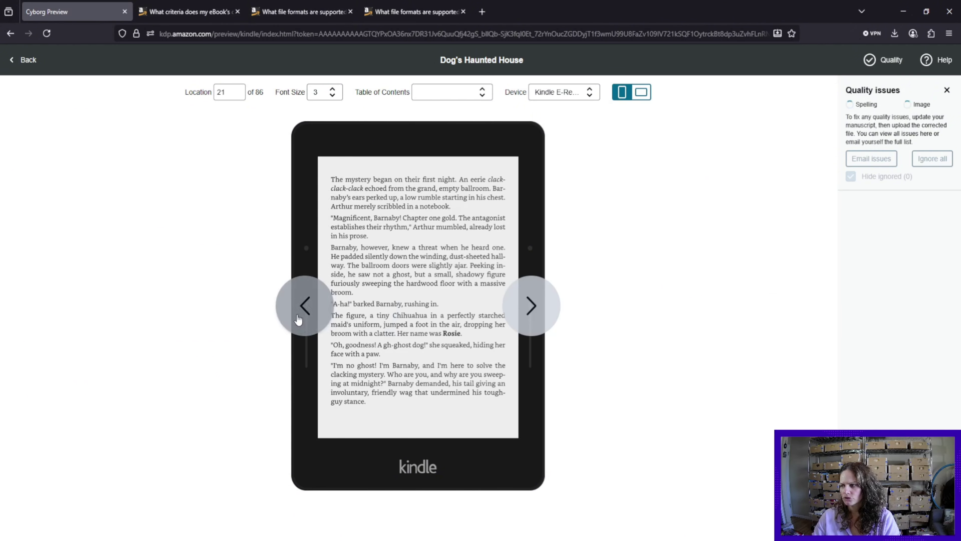
left_click(298, 319)
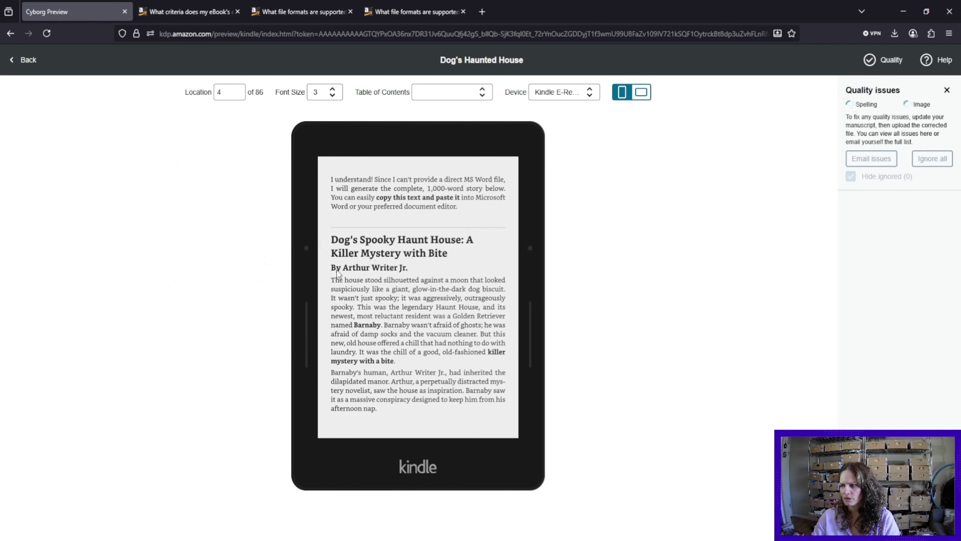
left_click(571, 93)
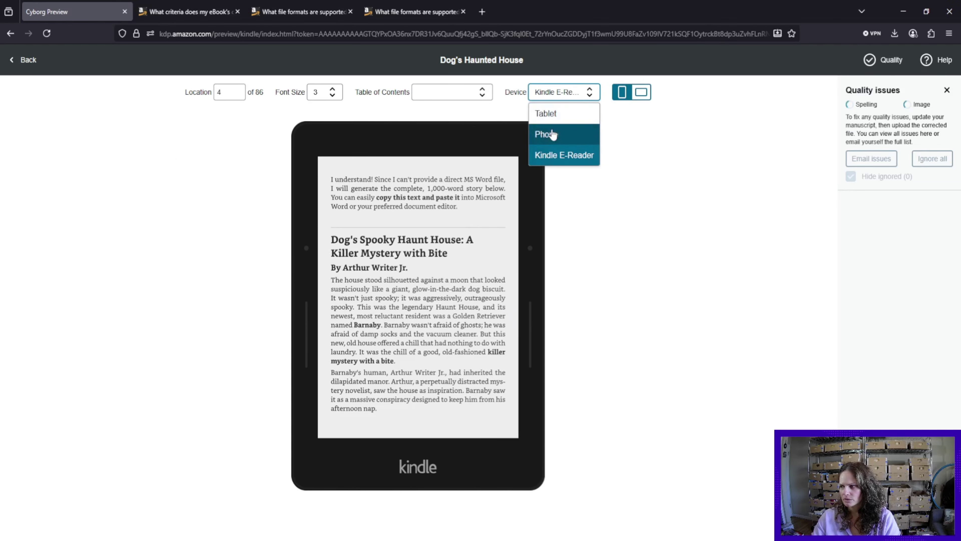
left_click(552, 134)
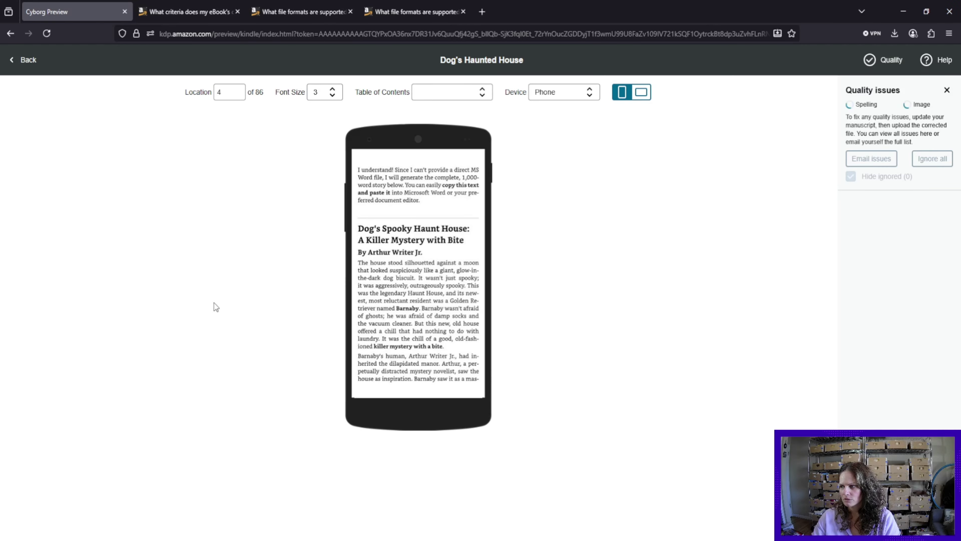
- Leave the previewer and set the eBook cover option to use Cover Creator
left_click(26, 61)
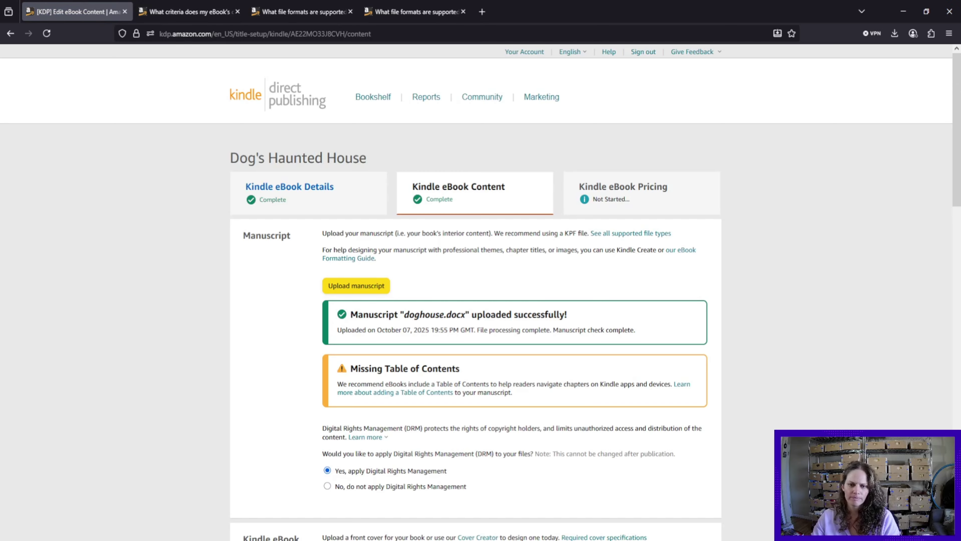
scroll(477, 292, "down", 5)
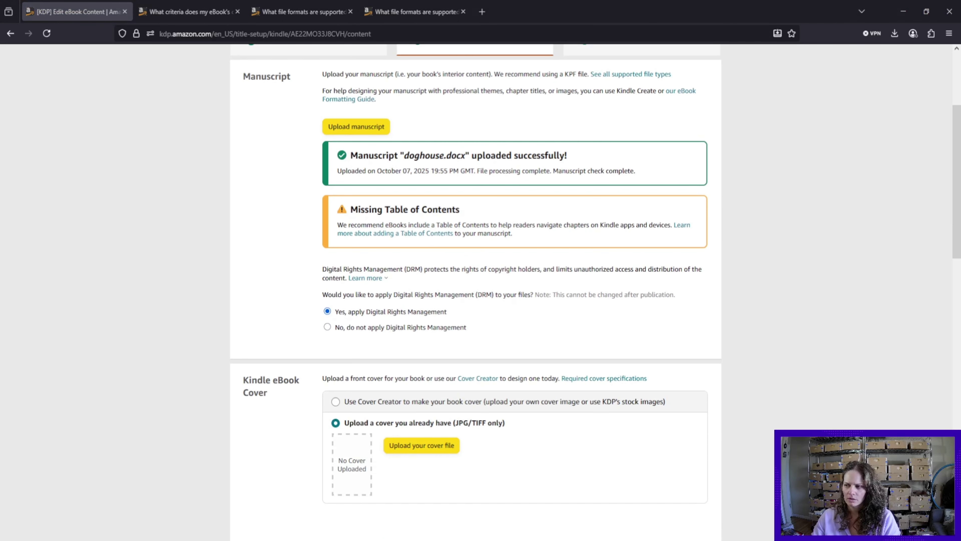
left_click(354, 243)
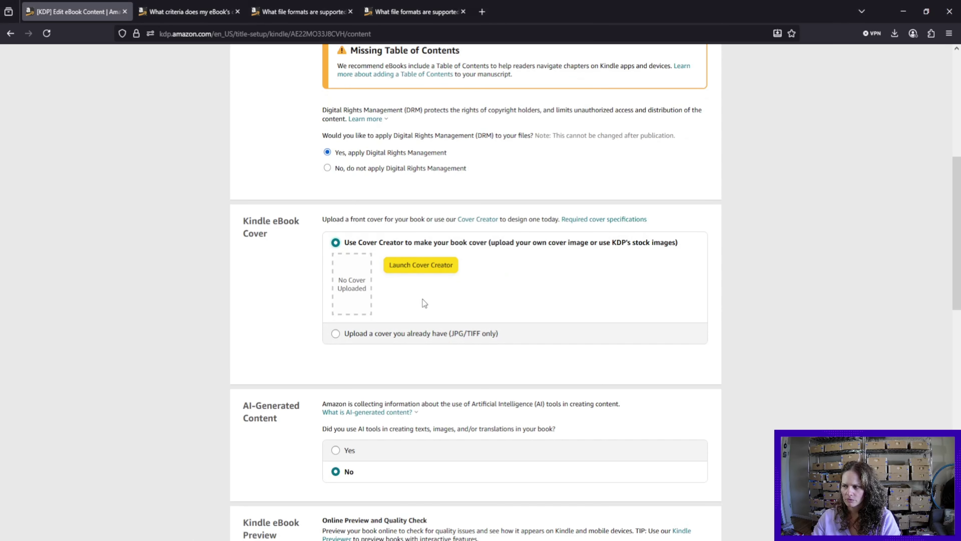
- Enter "Dog House Books" as the eBook's publisher, leaving the ISBN blank
scroll(422, 299, "down", 2)
scroll(423, 299, "down", 4)
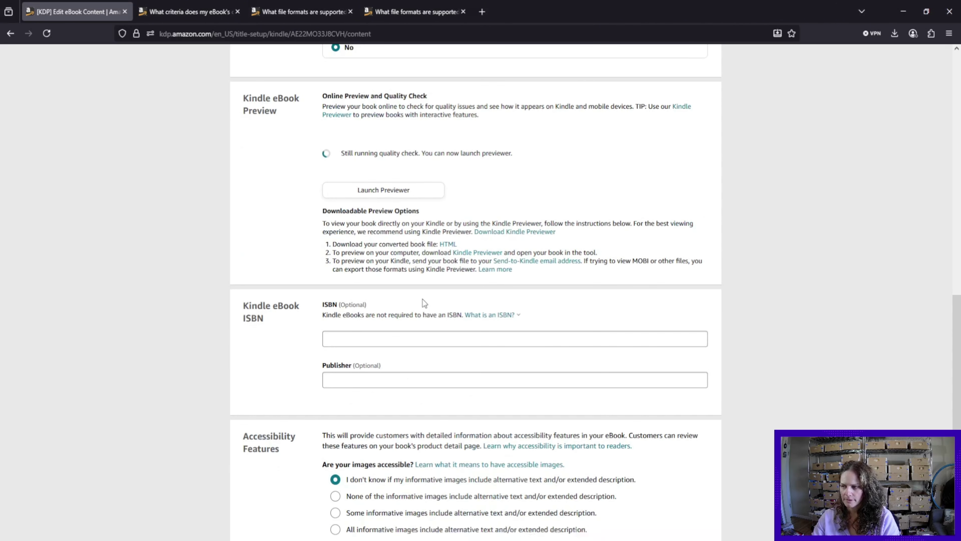
scroll(423, 299, "up", 1)
scroll(423, 299, "down", 3)
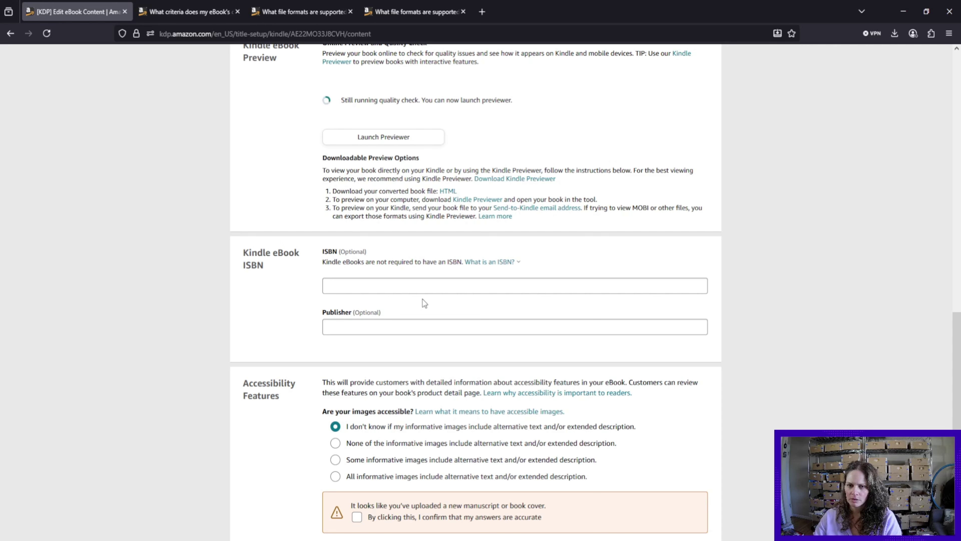
left_click(340, 325)
type("Dog House Books")
scroll(273, 341, "down", 5)
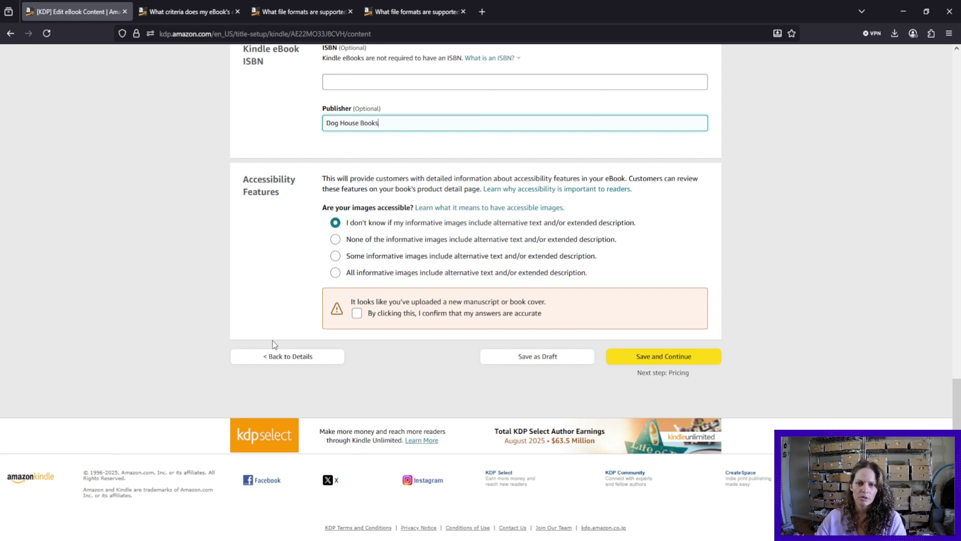
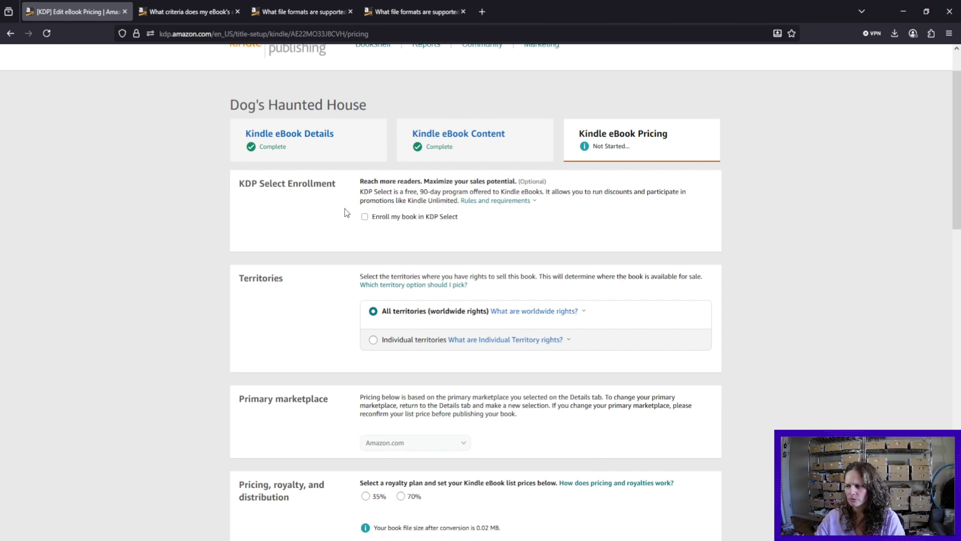
- Enroll the book in KDP Select on the eBook pricing page
left_click(364, 217)
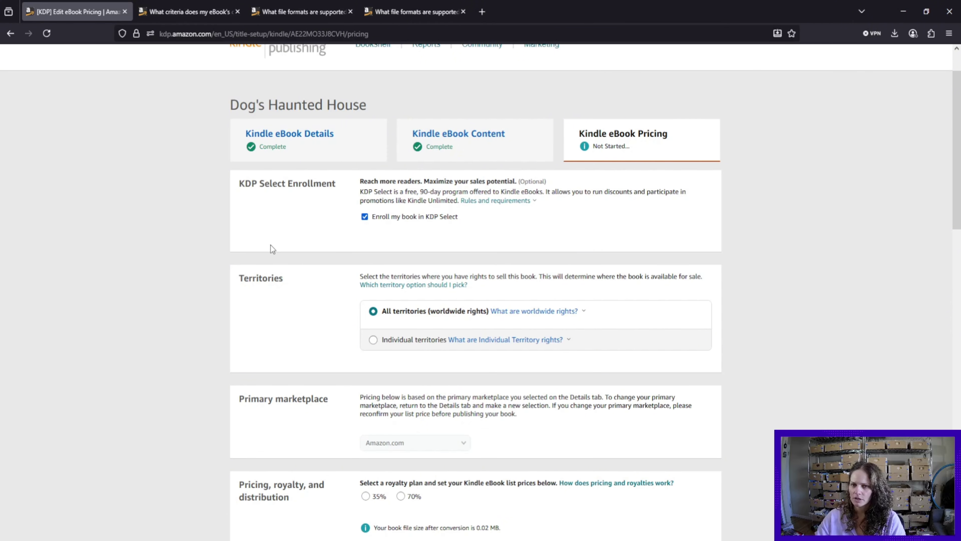
- View the list of individual territories, and return the book to all territories (worldwide rights)
scroll(271, 246, "down", 2)
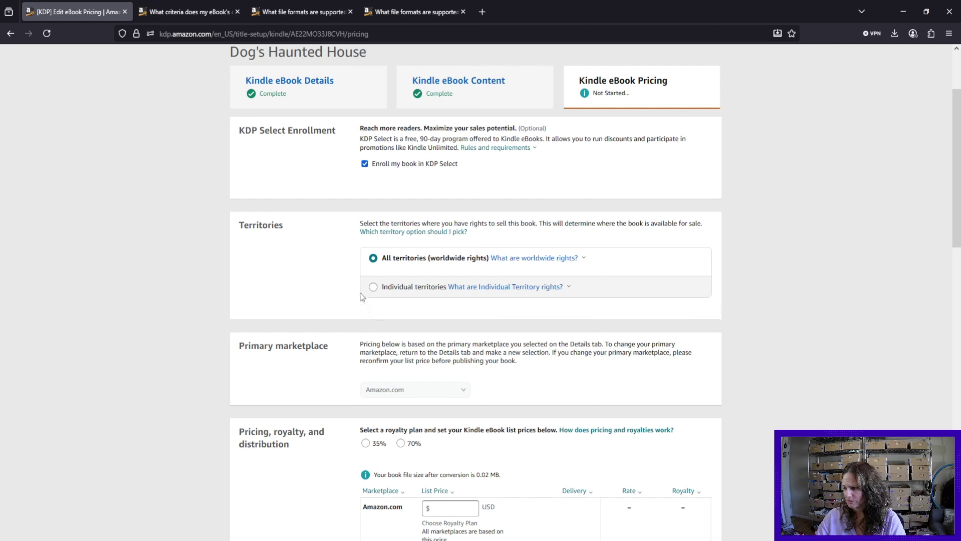
left_click(373, 287)
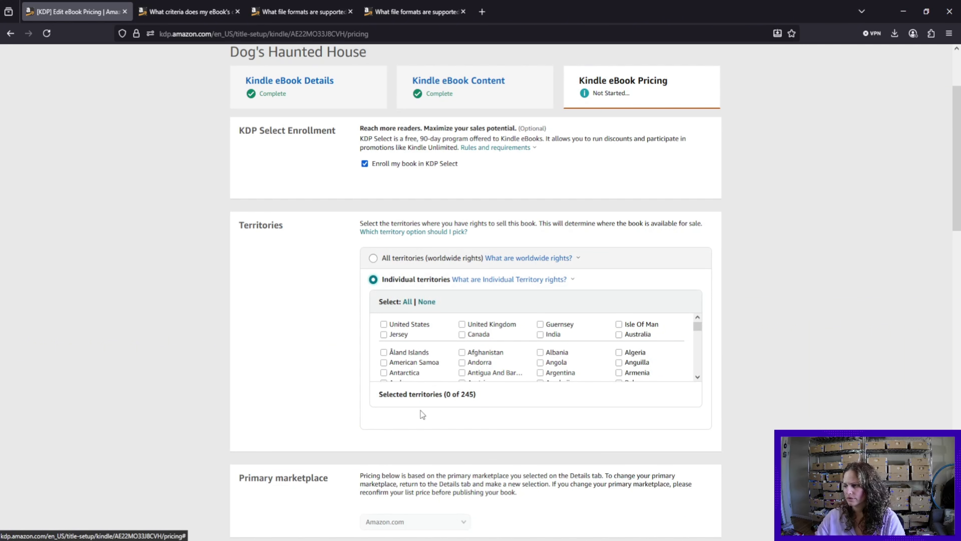
scroll(569, 345, "down", 6)
scroll(572, 344, "up", 6)
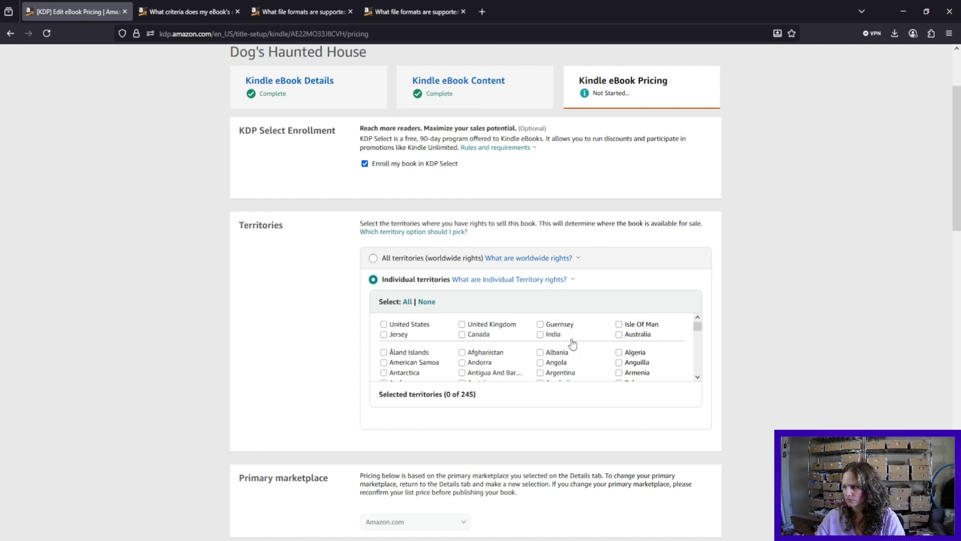
left_click(374, 259)
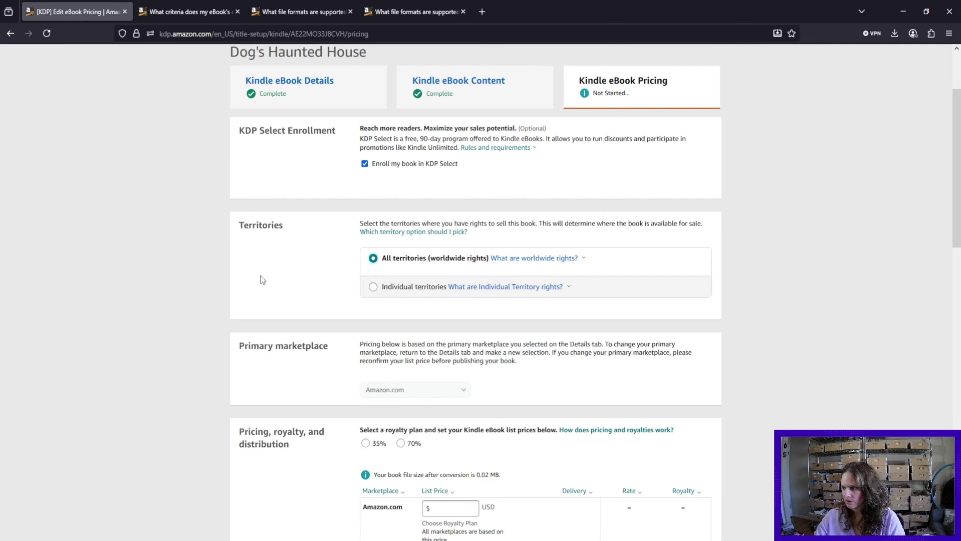
- Open the help article on how pricing and royalties work, skim its eBook pricing guidance, and return to the pricing page
scroll(261, 276, "down", 3)
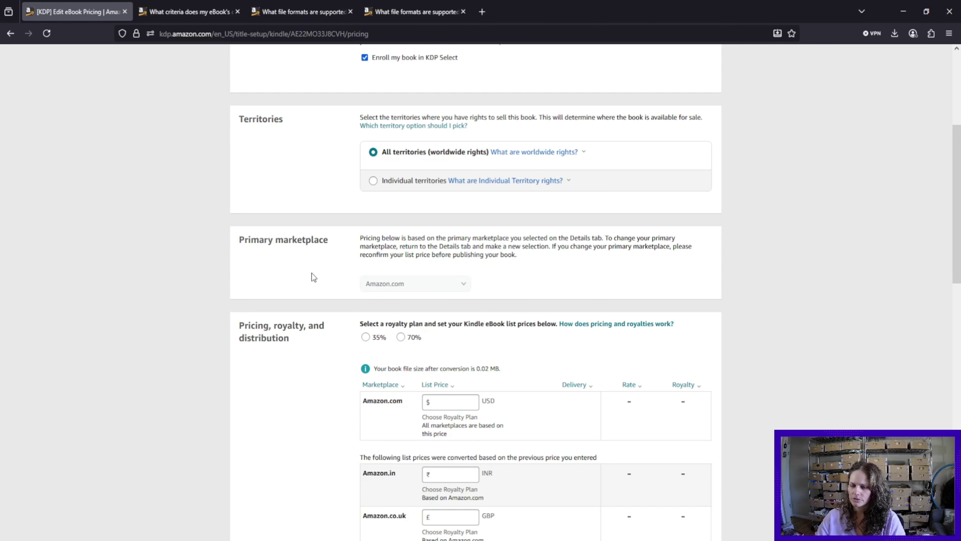
scroll(312, 274, "down", 2)
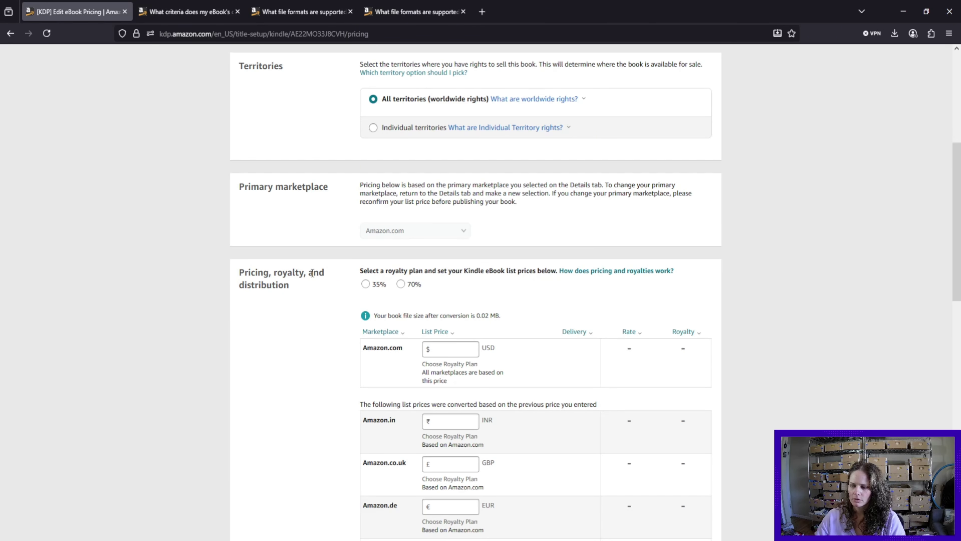
scroll(312, 272, "down", 6)
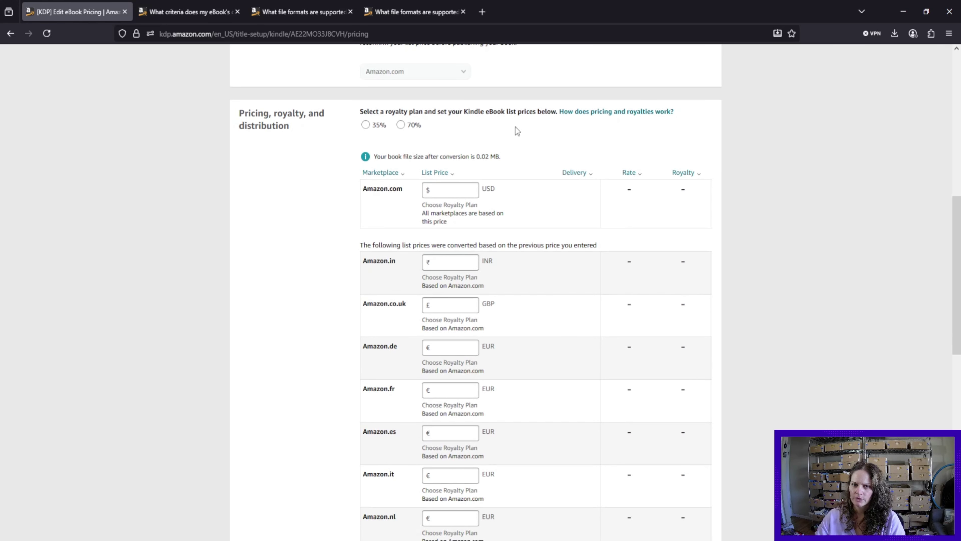
left_click(598, 112)
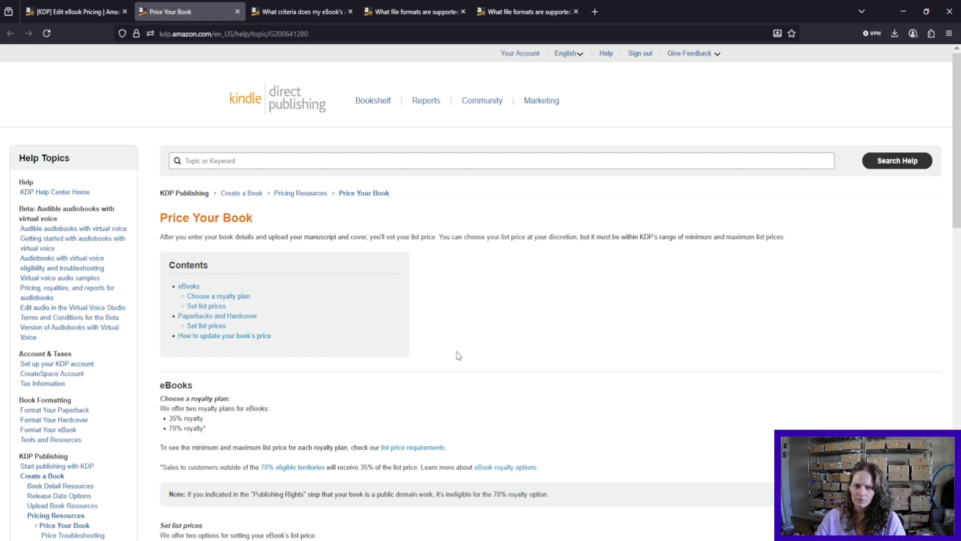
scroll(457, 352, "down", 15)
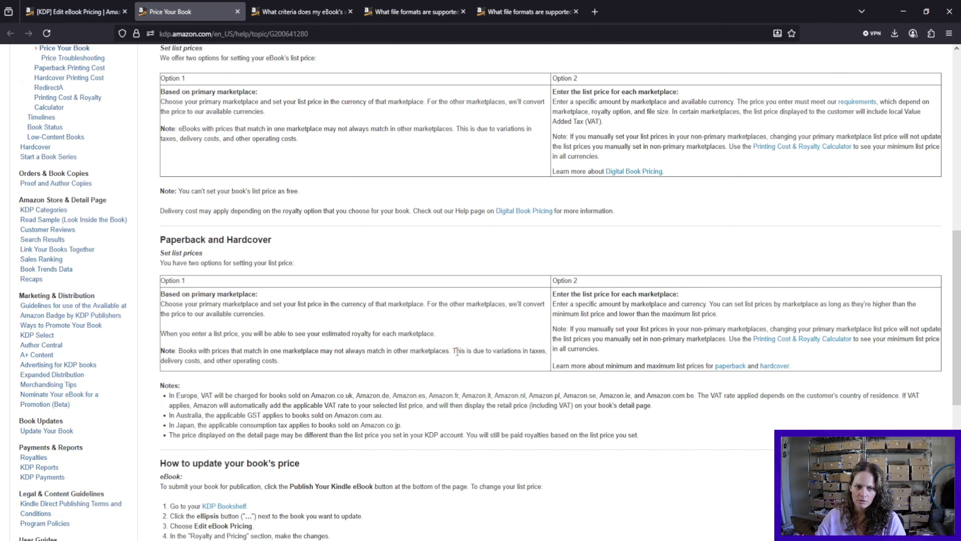
scroll(457, 351, "up", 15)
left_click(72, 11)
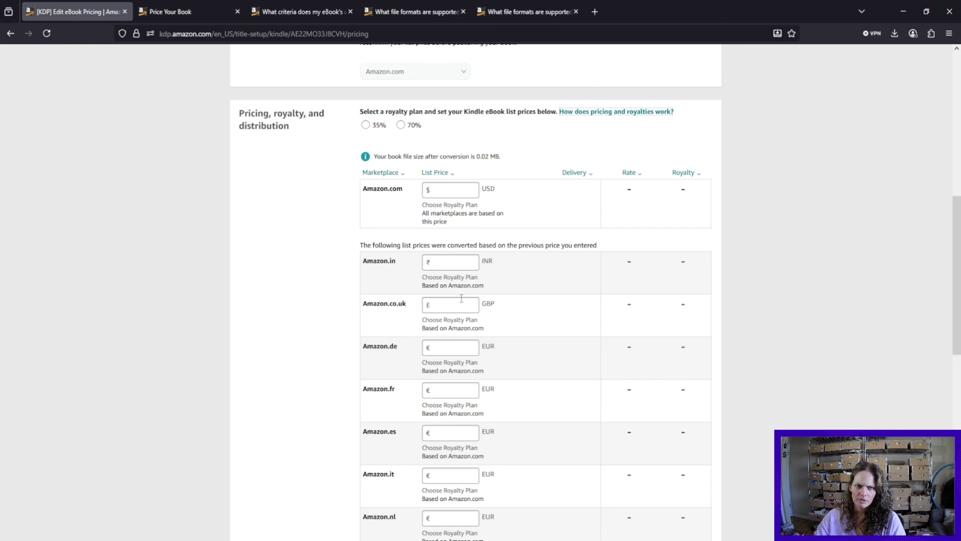
- Set the Amazon.com list price to $4.99 and choose the 70% royalty plan
left_click(440, 190)
type("4")
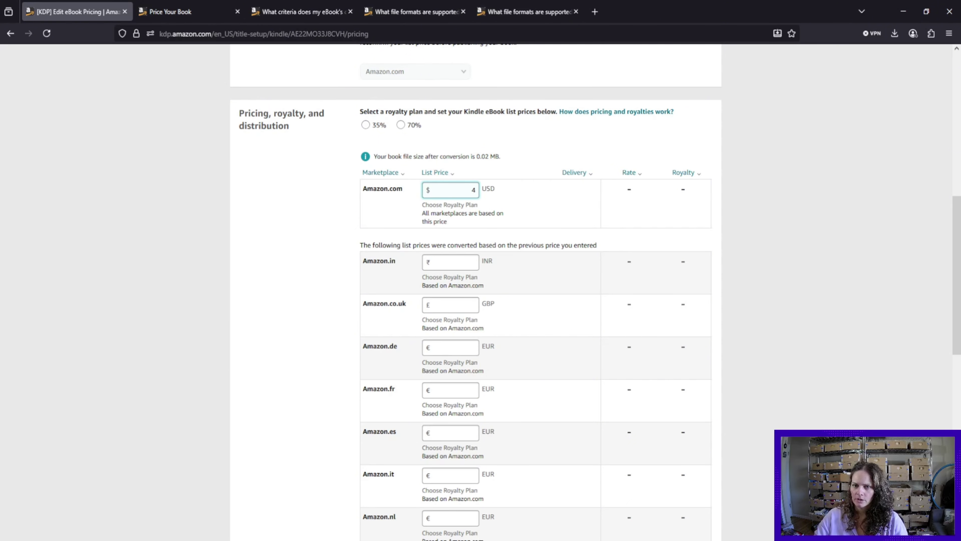
type(".99")
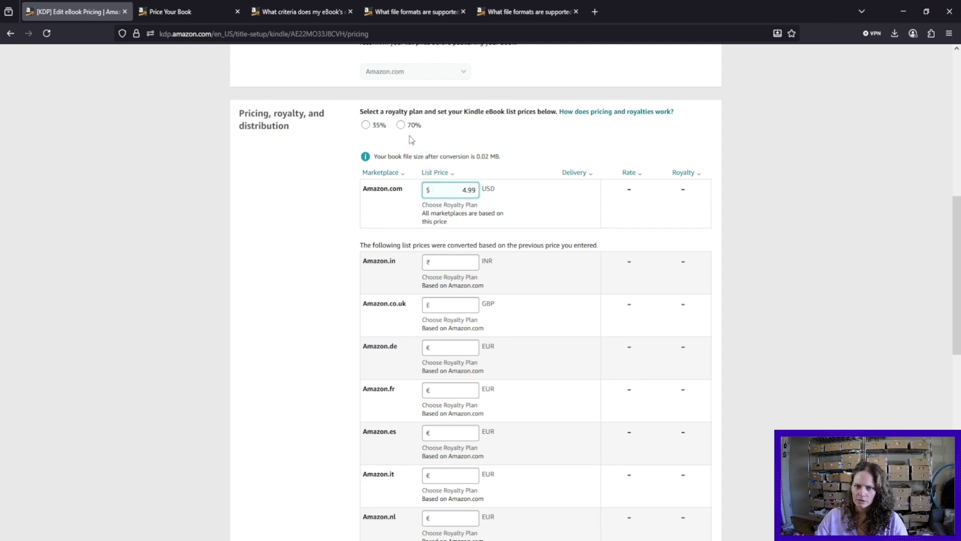
left_click(400, 124)
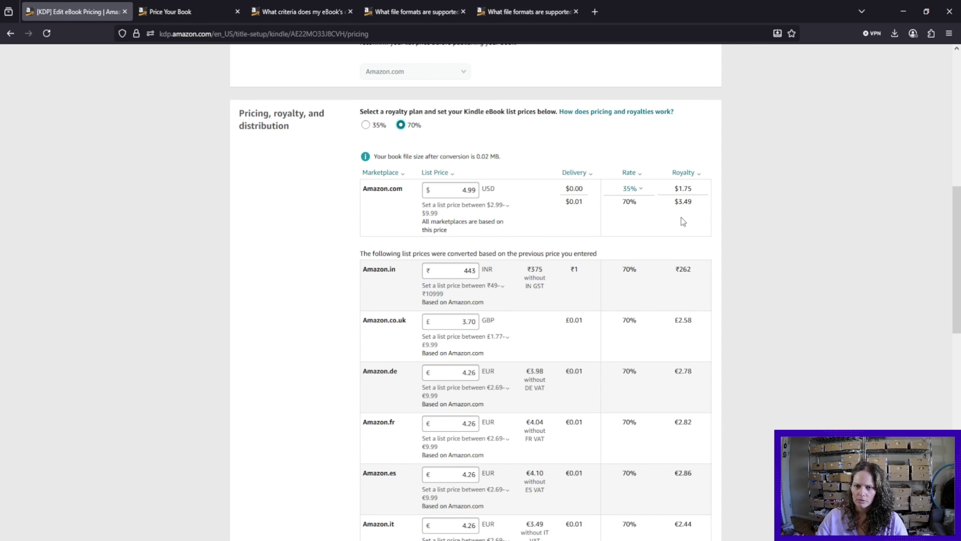
left_click(630, 189)
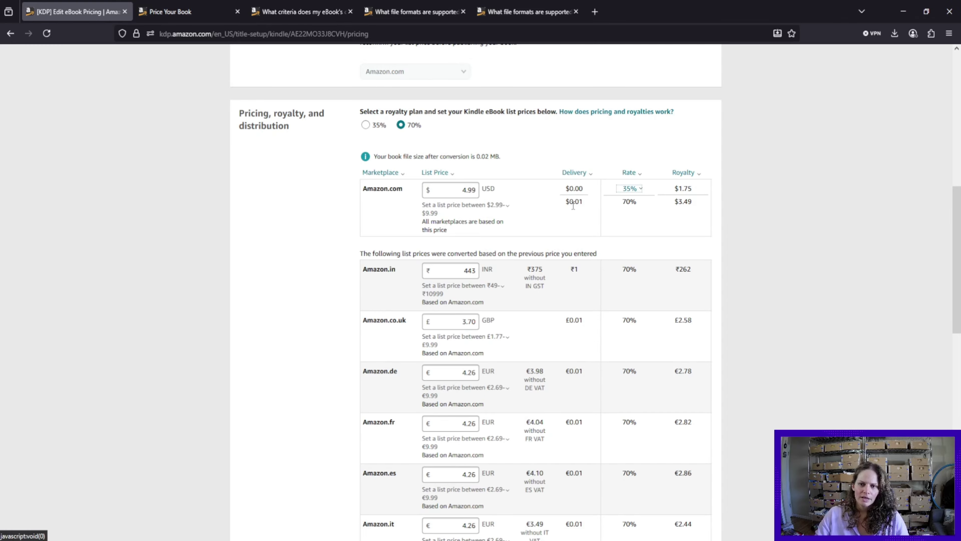
- Try a $0.99 Amazon.com list price with the 35% royalty plan
left_click(476, 190)
key("Home")
key("shift+Right")
key("BackSpace")
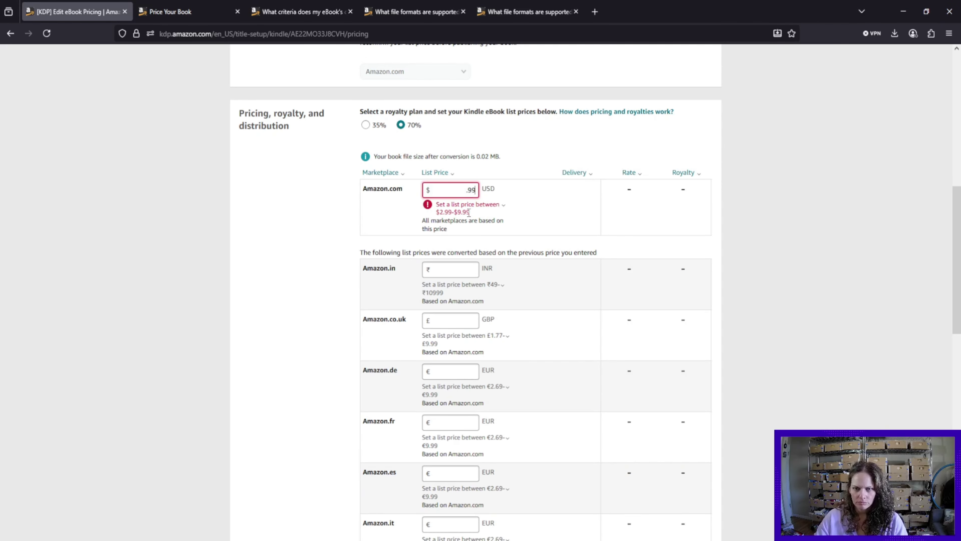
left_click(366, 126)
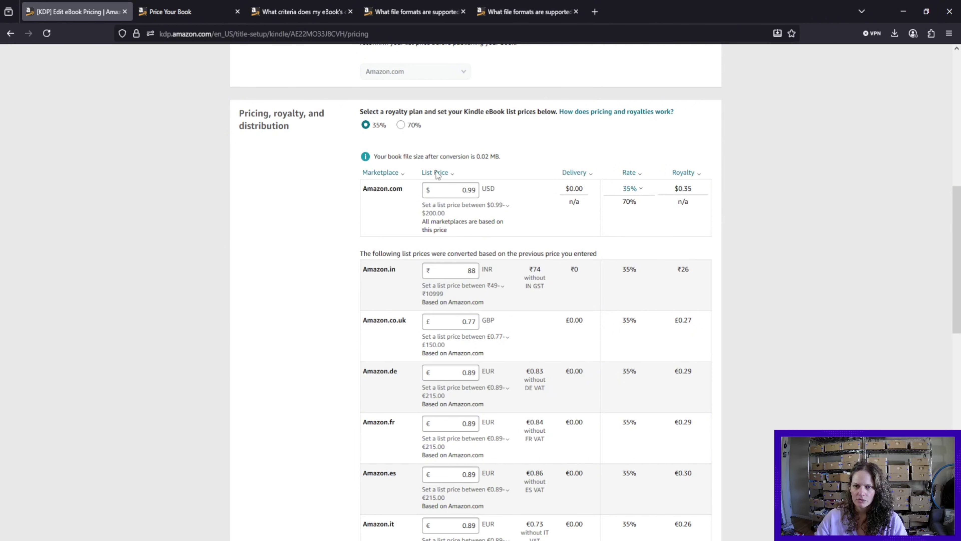
left_click(467, 189)
left_click(477, 236)
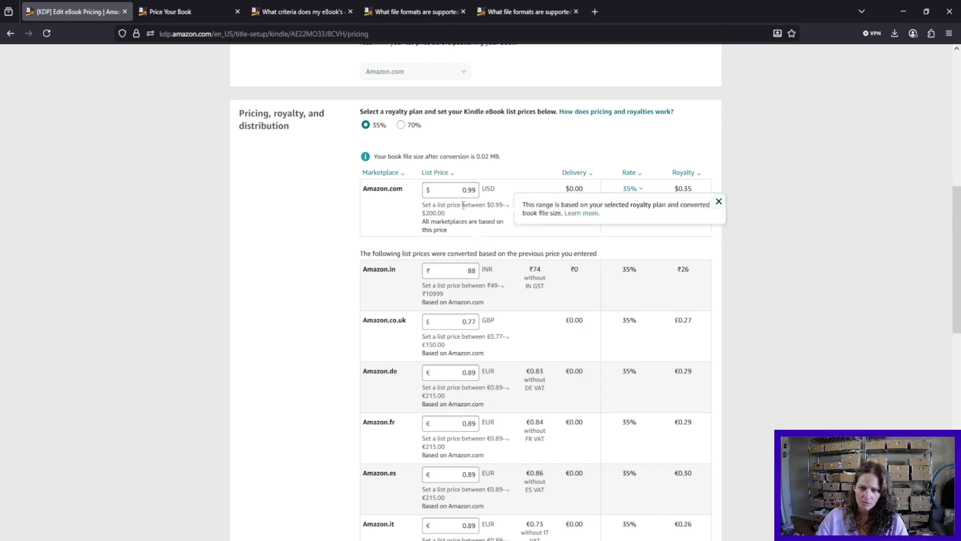
- Restore the Amazon.com list price to $4.99 and select the 70% royalty plan again
left_click(466, 189)
key("BackSpace")
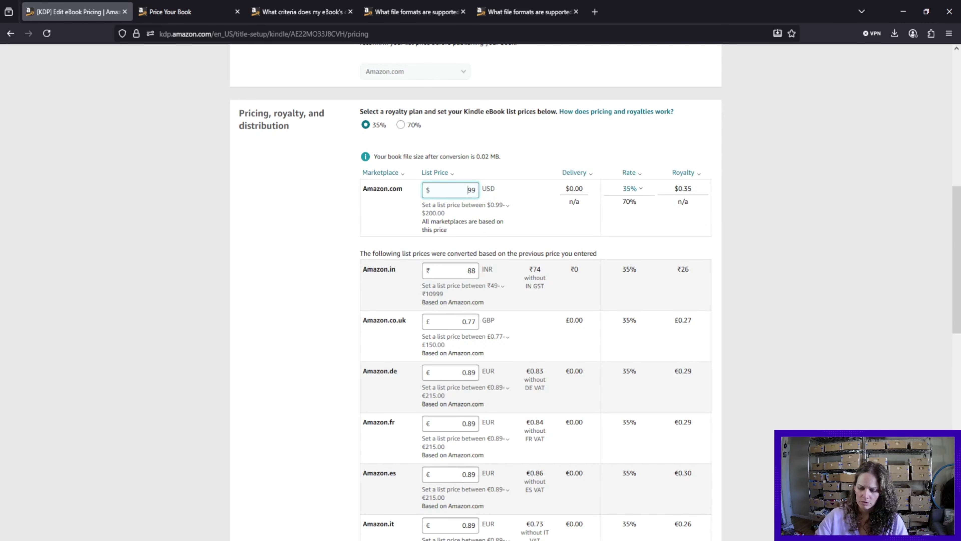
type("4")
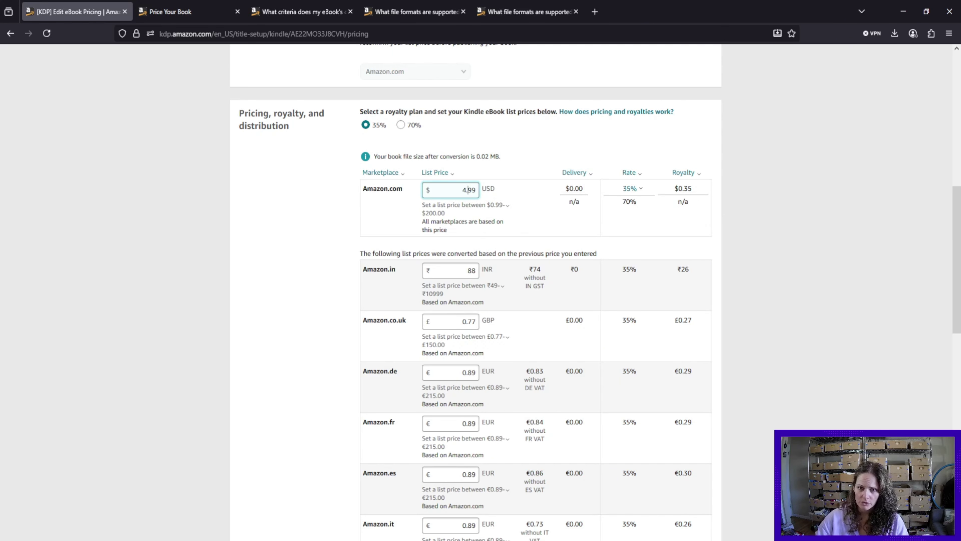
left_click(497, 221)
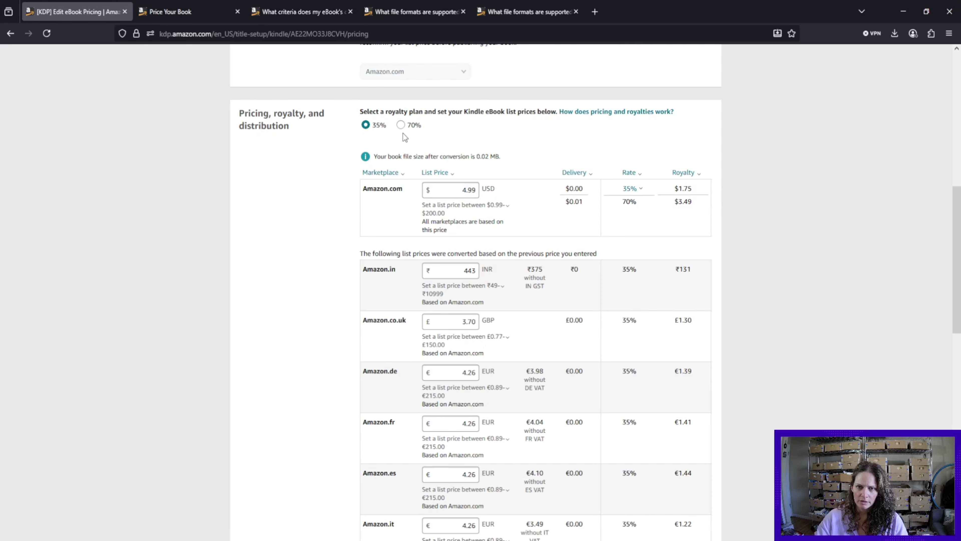
left_click(400, 125)
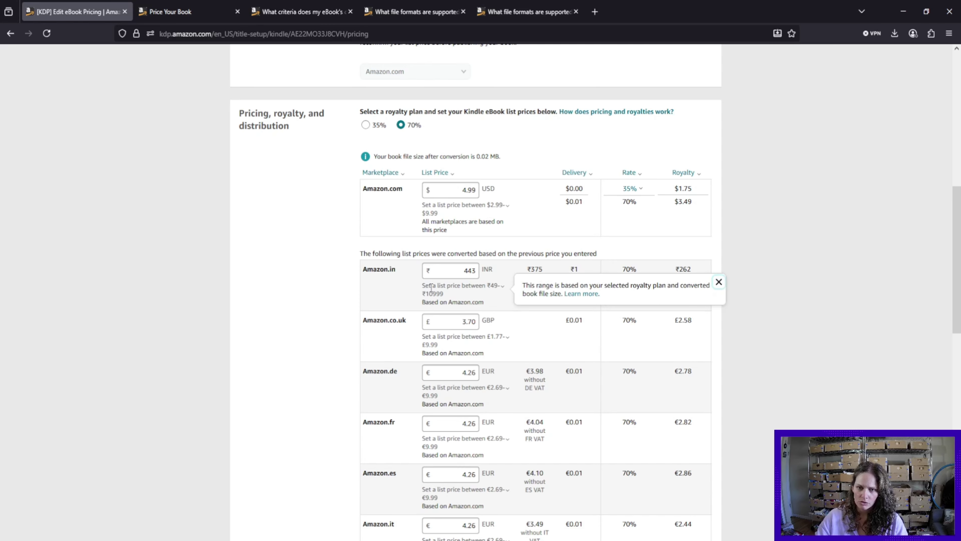
- Review the converted list prices, delivery costs and royalties for every marketplace, along with the Terms & Conditions and publishing options
scroll(579, 276, "down", 2)
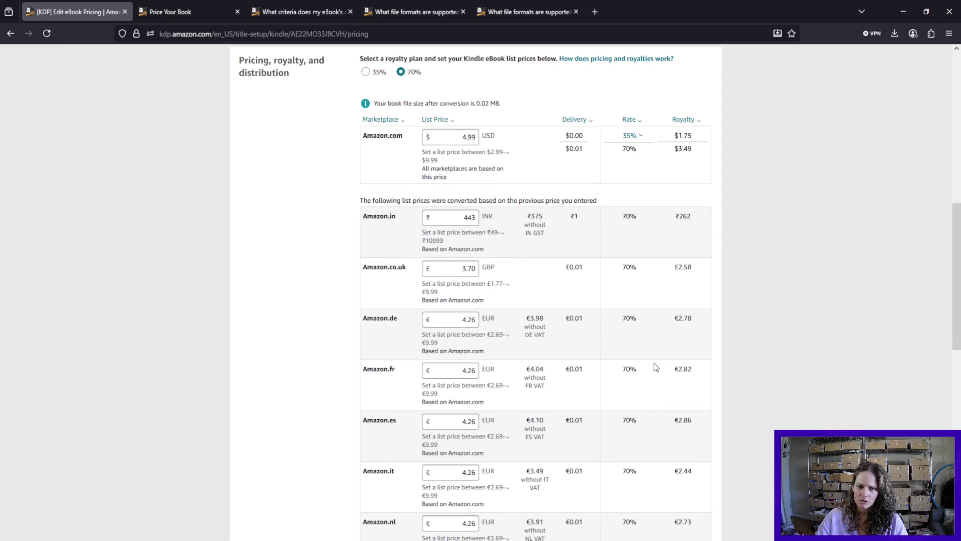
scroll(398, 274, "down", 5)
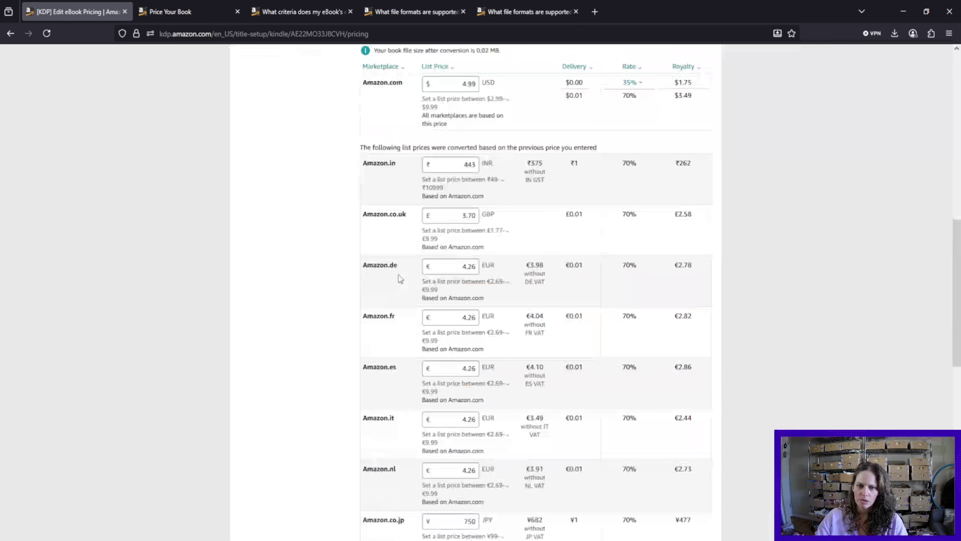
scroll(398, 278, "down", 3)
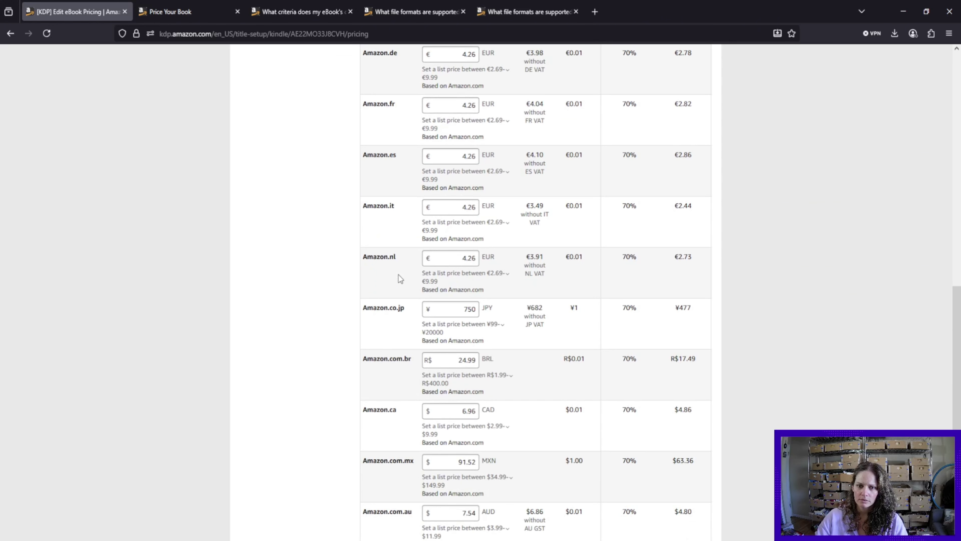
scroll(398, 279, "down", 4)
scroll(398, 274, "up", 10)
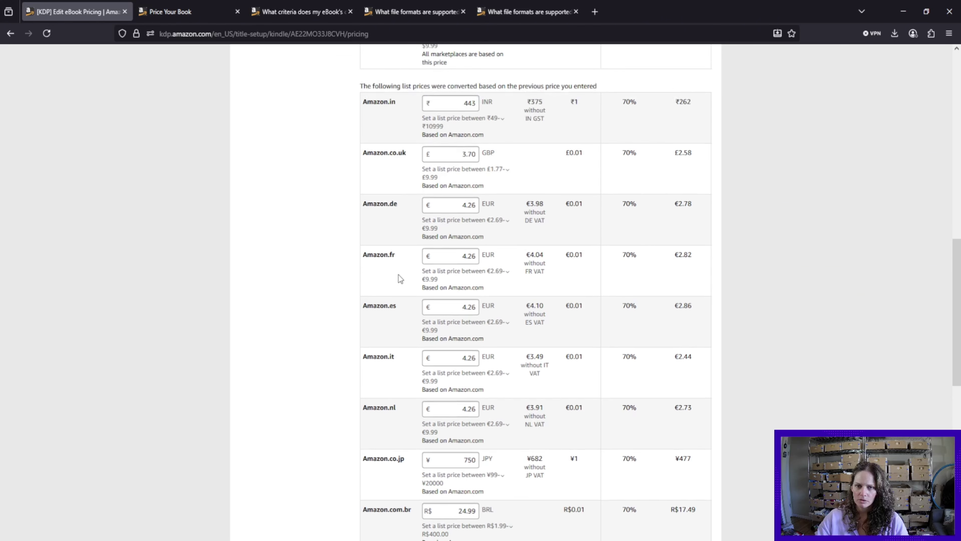
scroll(620, 263, "down", 5)
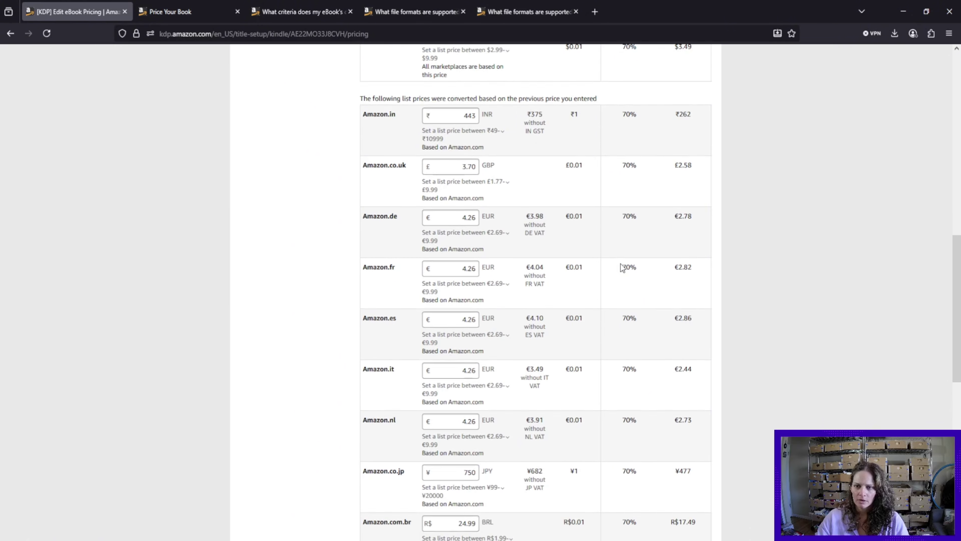
scroll(620, 264, "down", 5)
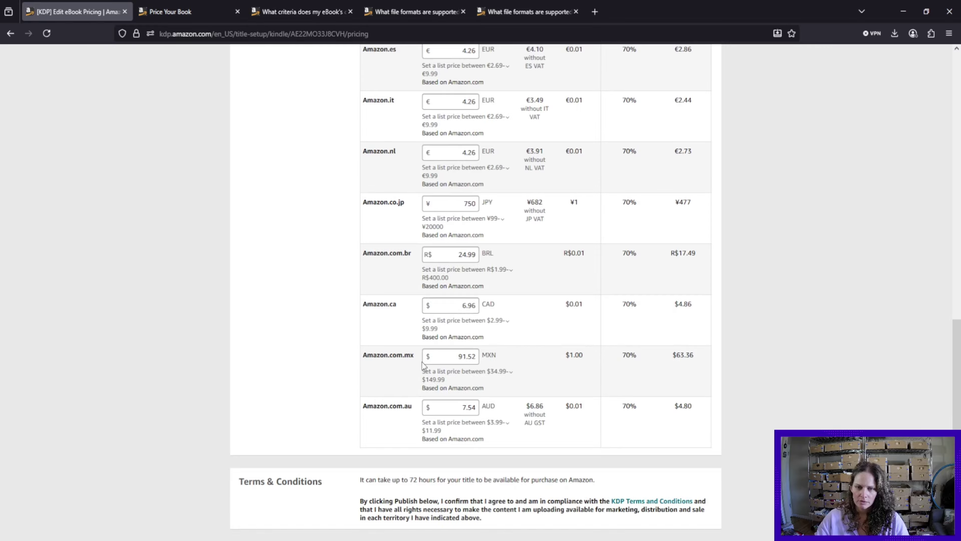
scroll(423, 364, "up", 8)
scroll(423, 365, "up", 3)
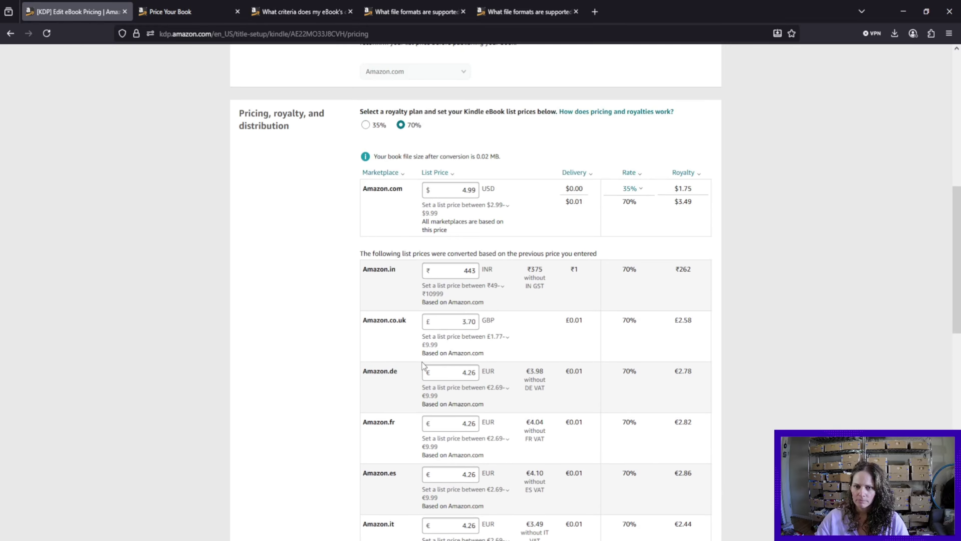
scroll(549, 382, "down", 3)
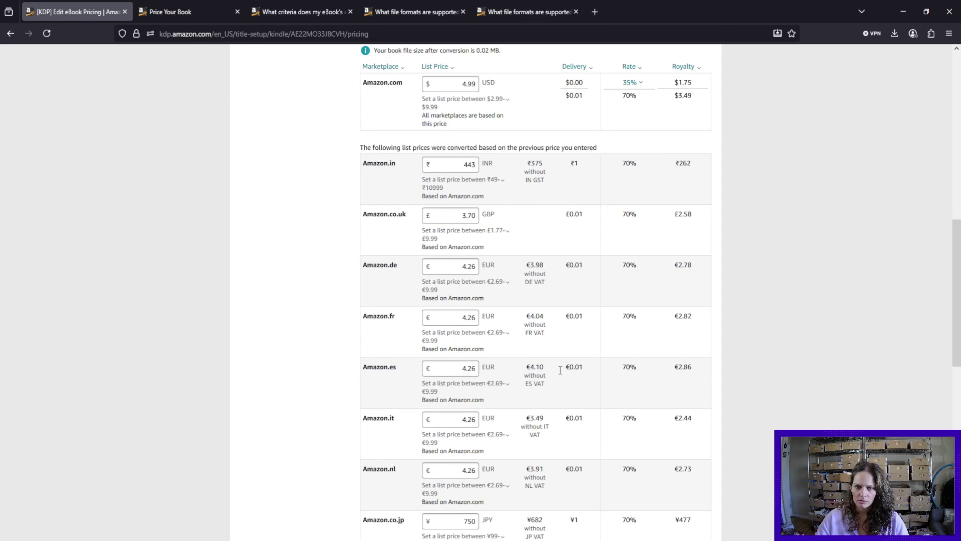
scroll(698, 378, "down", 4)
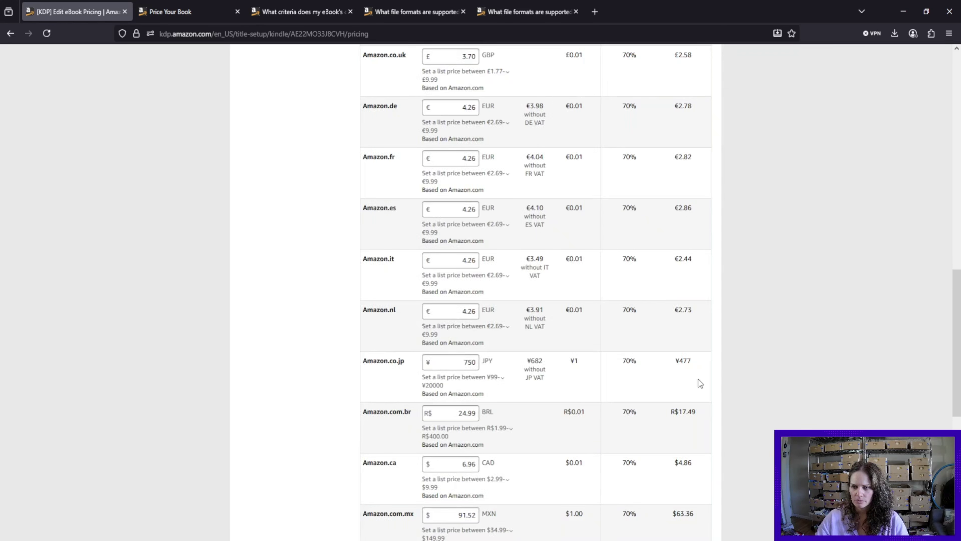
scroll(698, 380, "down", 4)
scroll(698, 379, "up", 12)
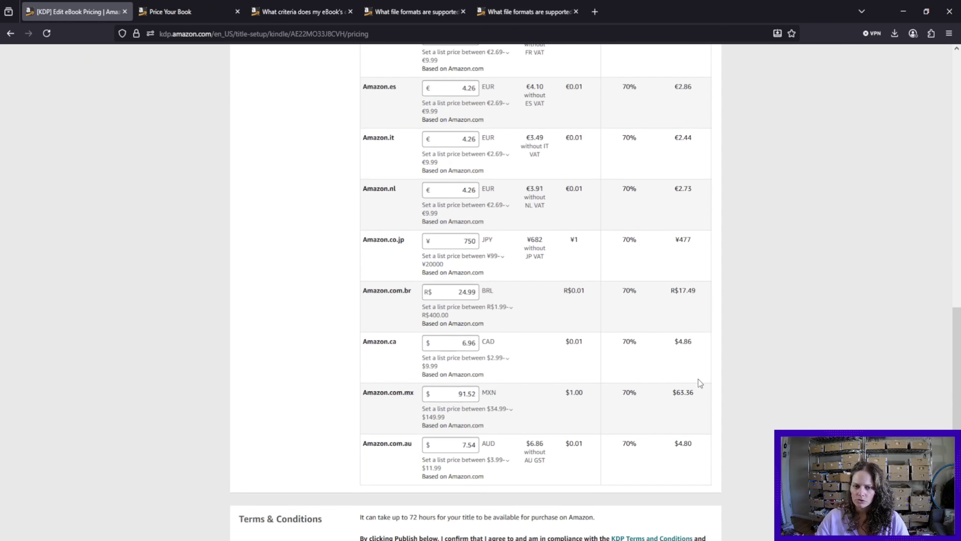
scroll(698, 379, "down", 7)
scroll(698, 378, "down", 7)
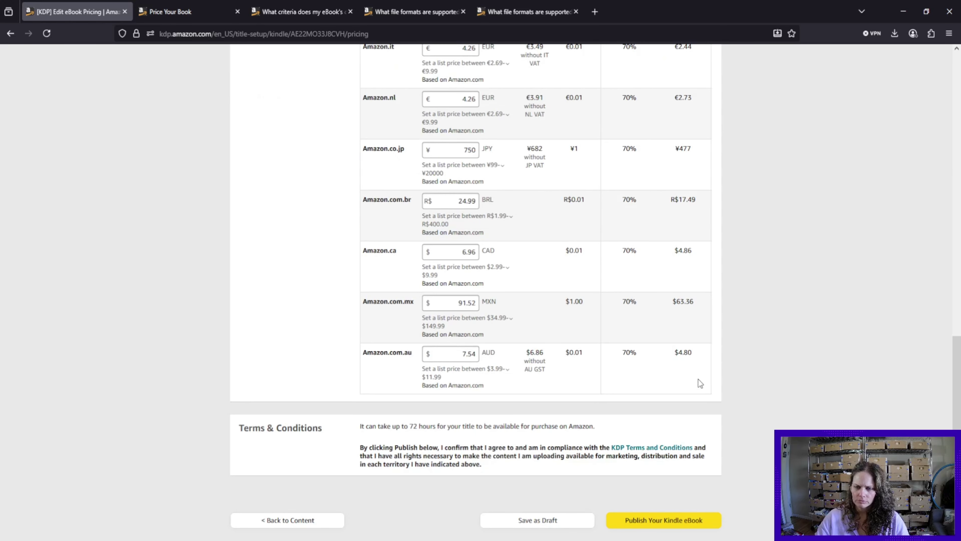
scroll(698, 379, "down", 3)
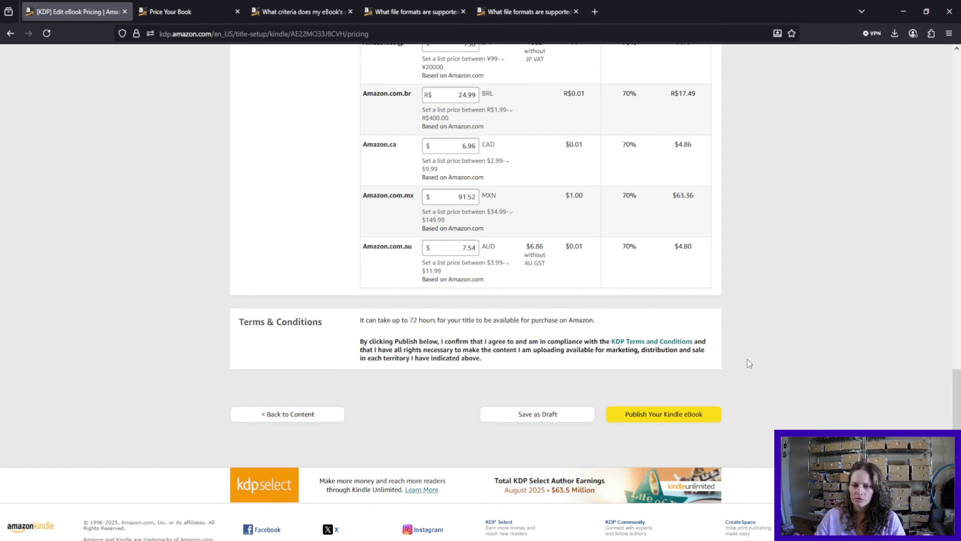
- Leave the pricing page of Dog's Haunted House for the Bookshelf, continuing without saving the changes
scroll(747, 362, "up", 15)
scroll(748, 359, "up", 5)
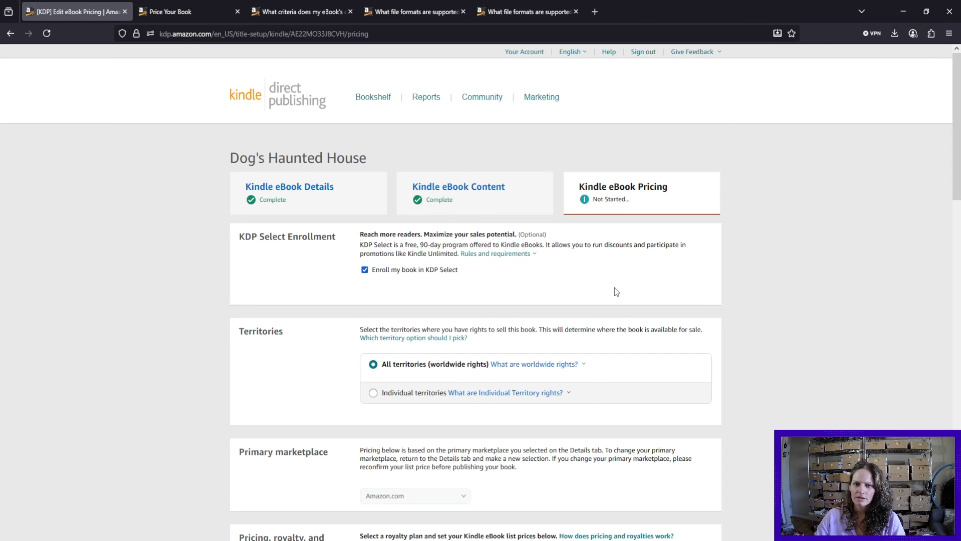
left_click(370, 98)
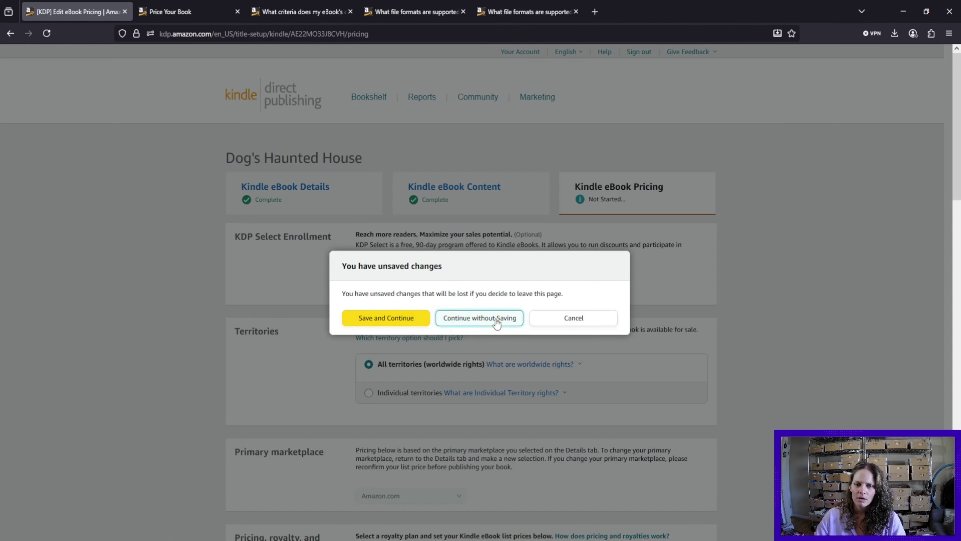
left_click(496, 321)
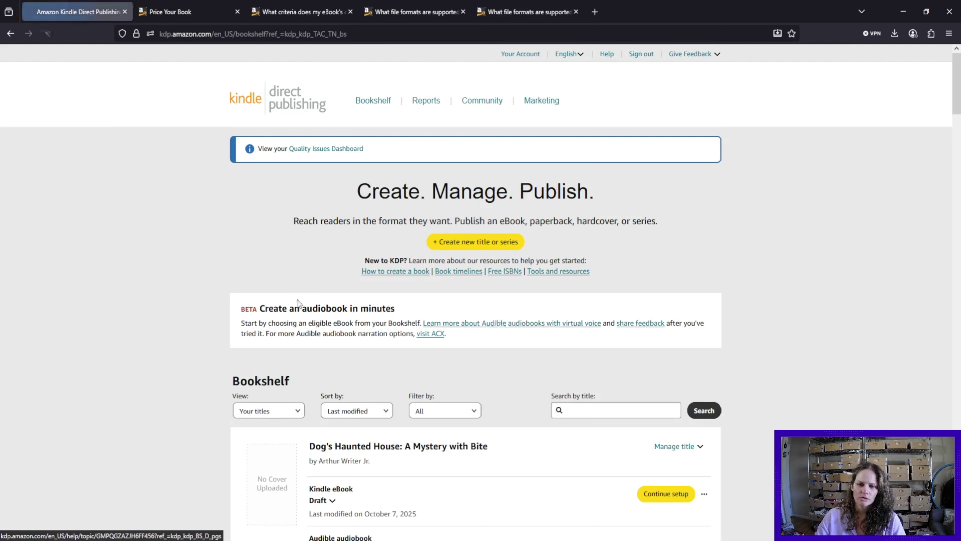
- Open the Kindle eBook status explanations for Dog's Haunted House and Curse The Devil on the Bookshelf
scroll(298, 302, "down", 5)
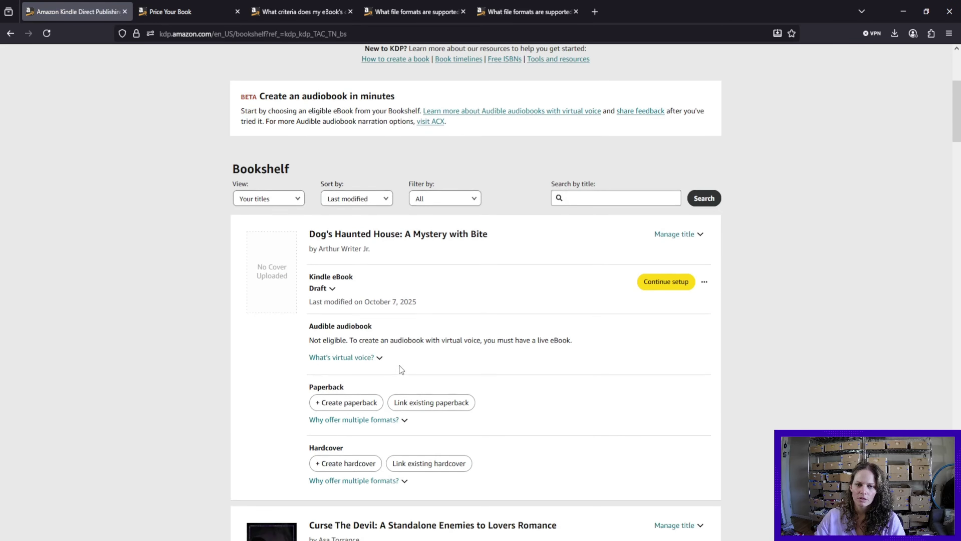
scroll(400, 367, "down", 1)
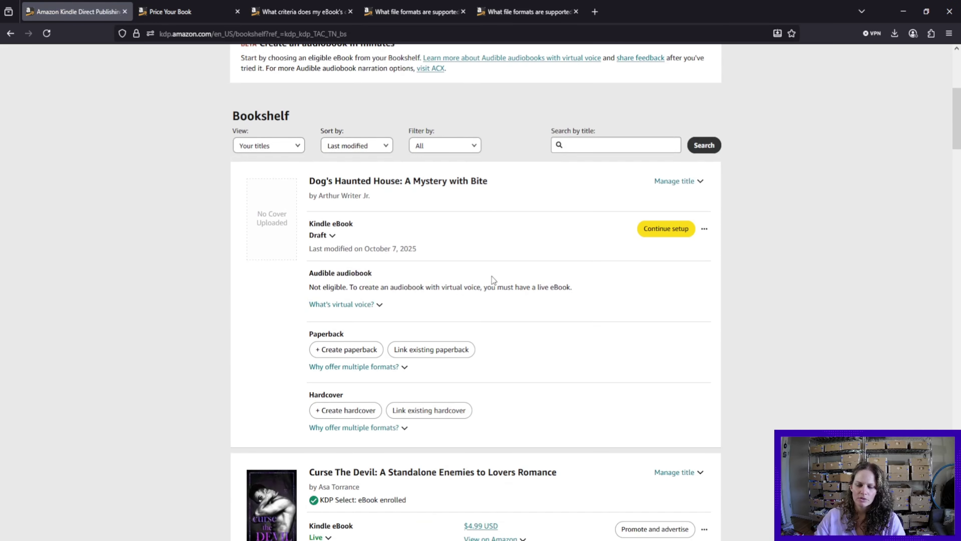
left_click(326, 236)
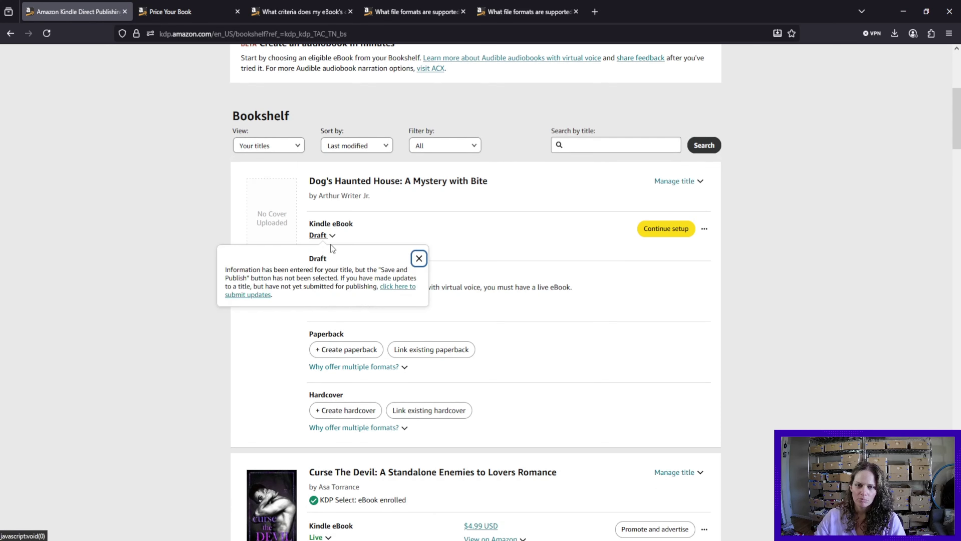
scroll(330, 404, "down", 4)
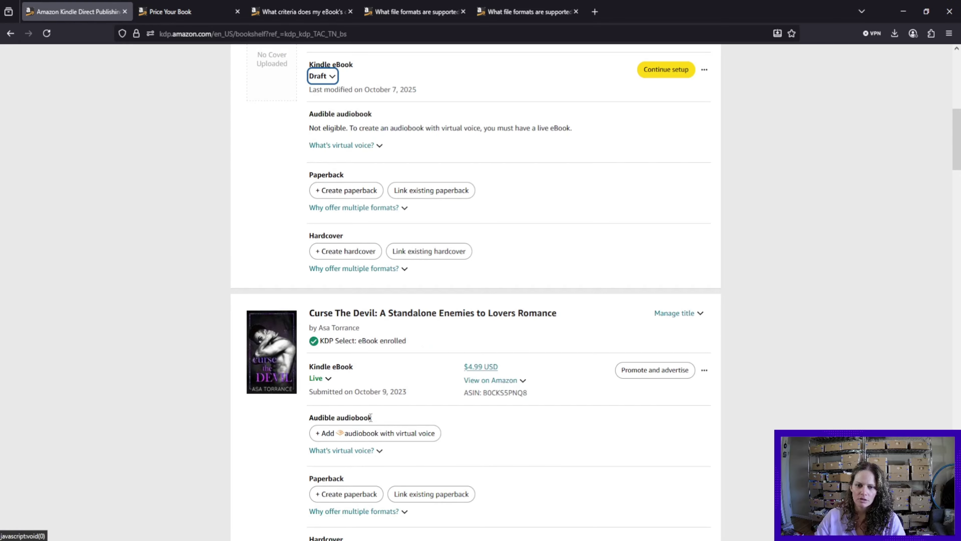
left_click(316, 378)
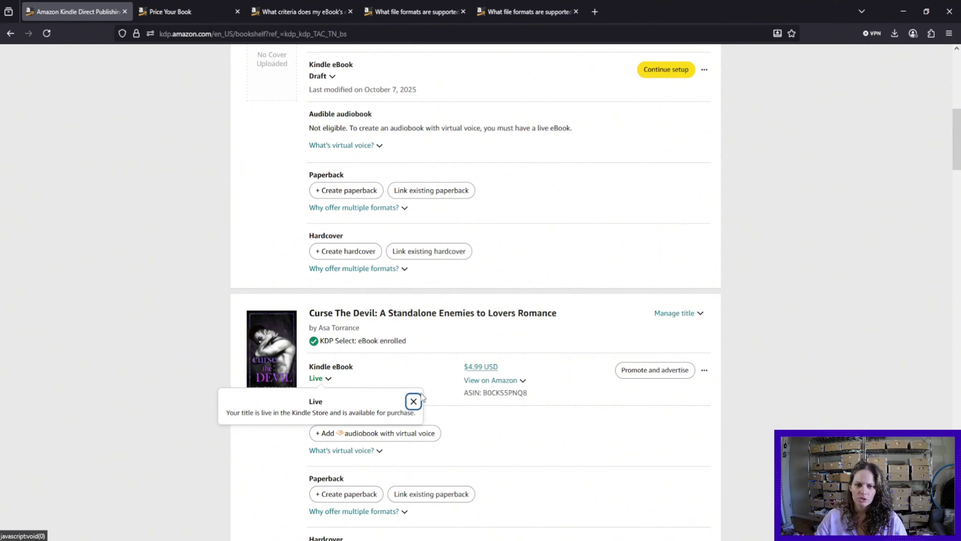
- Look through the Bookshelf entries, examining each title's status and the formats offered for it
scroll(421, 393, "up", 5)
scroll(421, 393, "up", 4)
scroll(519, 432, "down", 3)
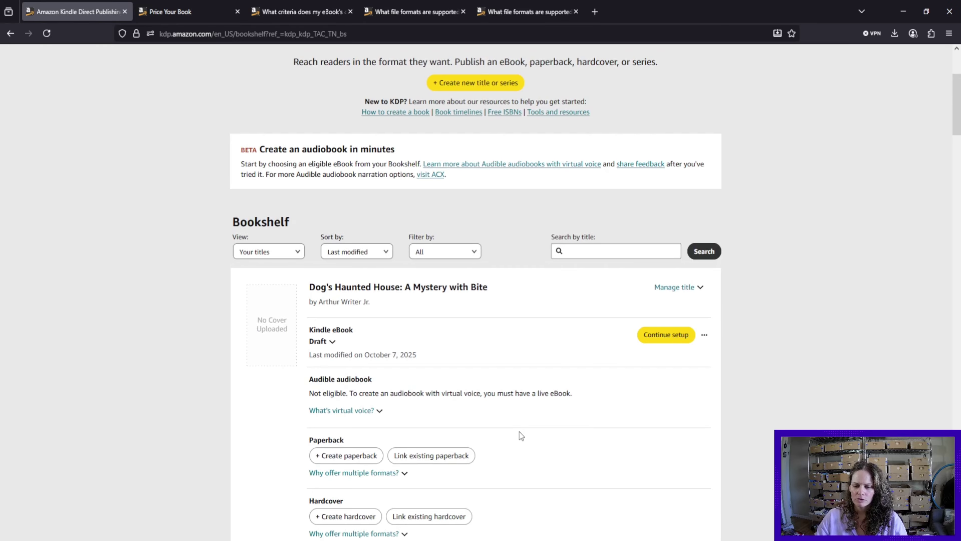
scroll(519, 432, "up", 4)
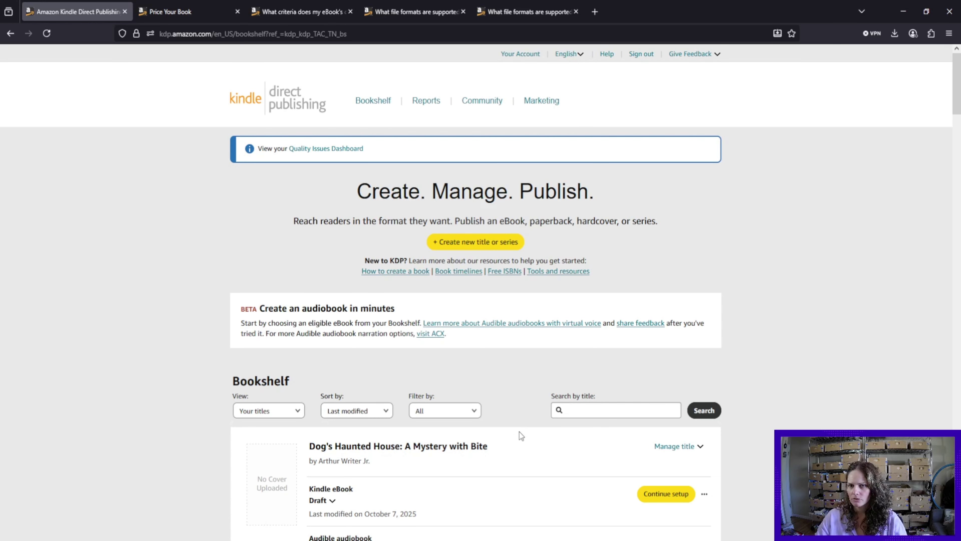
scroll(182, 334, "down", 3)
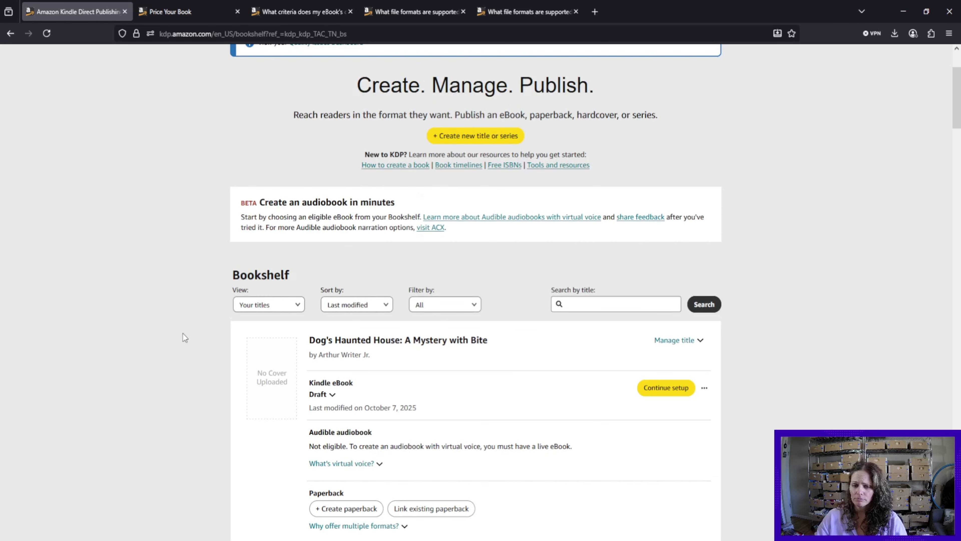
scroll(182, 333, "down", 3)
scroll(182, 334, "down", 12)
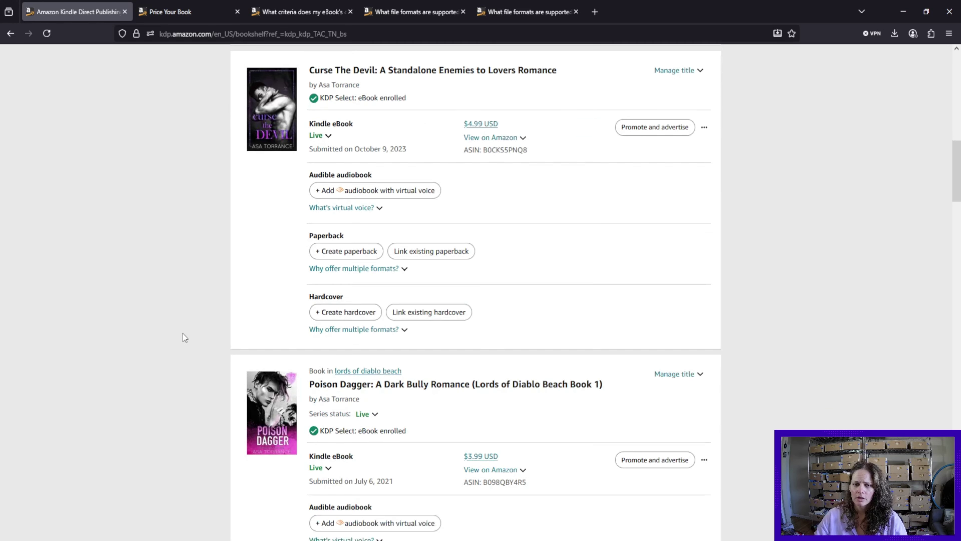
scroll(182, 334, "up", 18)
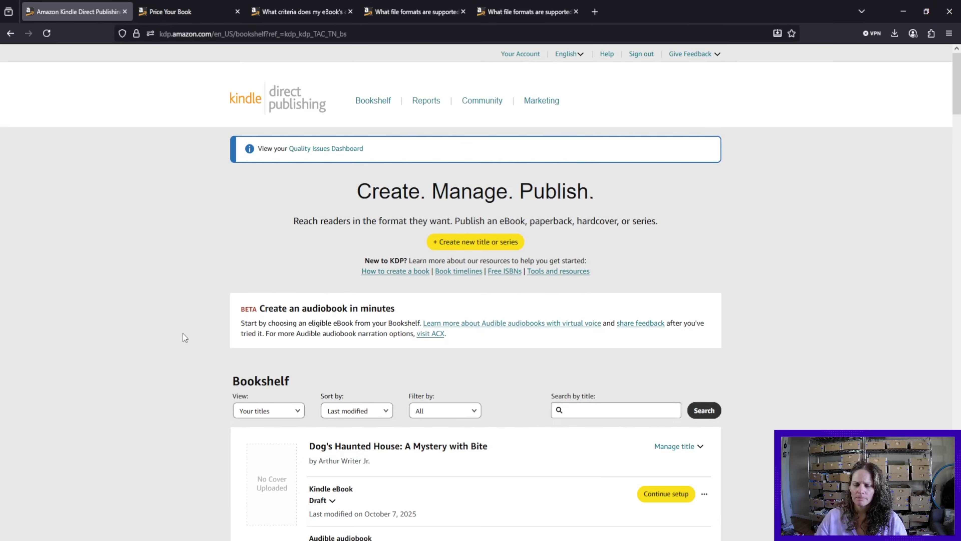